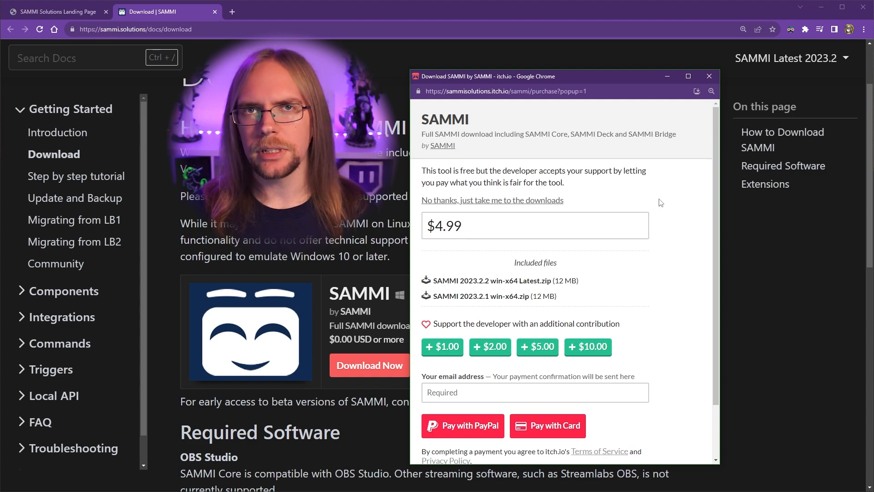
Skip the itch.io payment prompt and go straight to the SAMMI downloads
left_click(507, 204)
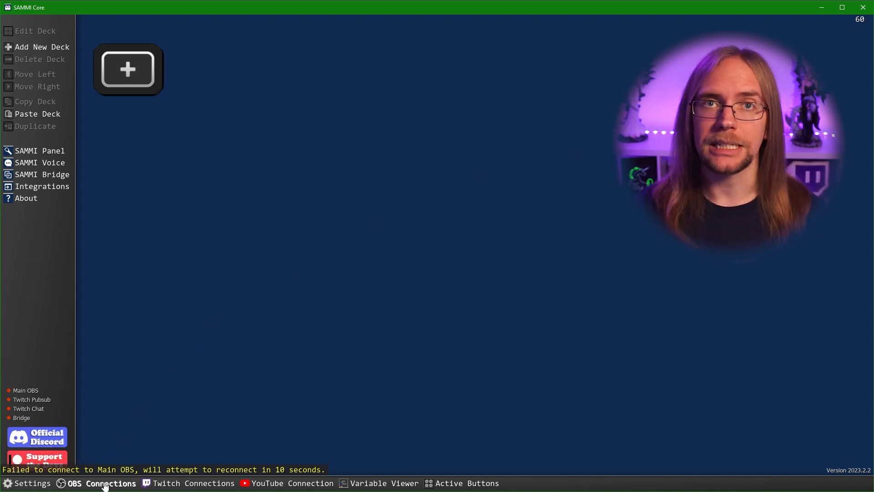
Open SAMMI's OBS Connections dialog and select the port value 4455
left_click(105, 484)
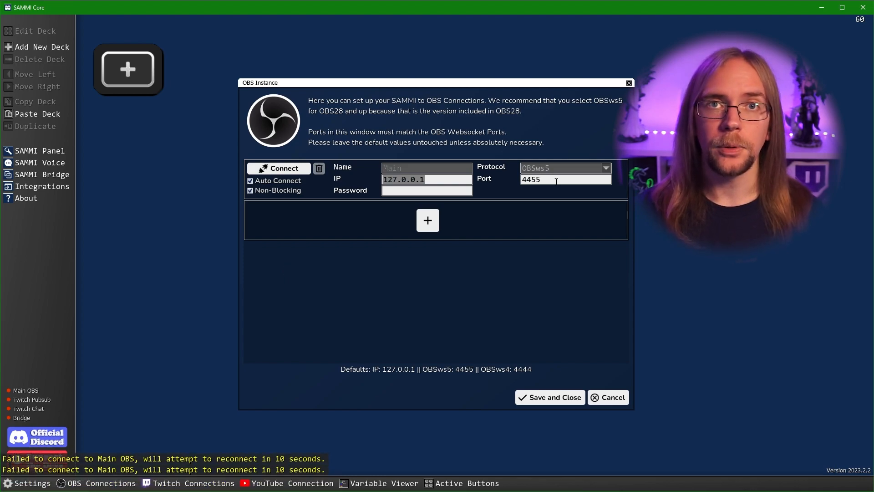
left_click(557, 180)
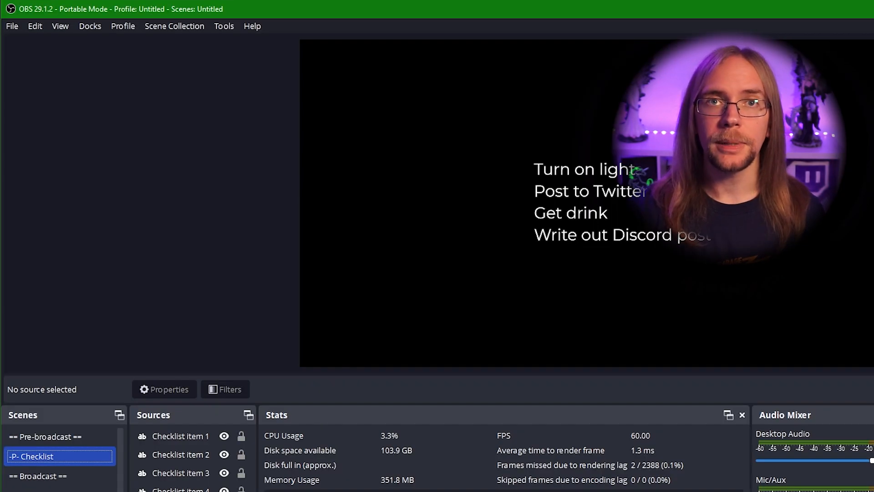
Open OBS WebSocket Server Settings, show its connect info, and select the server password
left_click(223, 26)
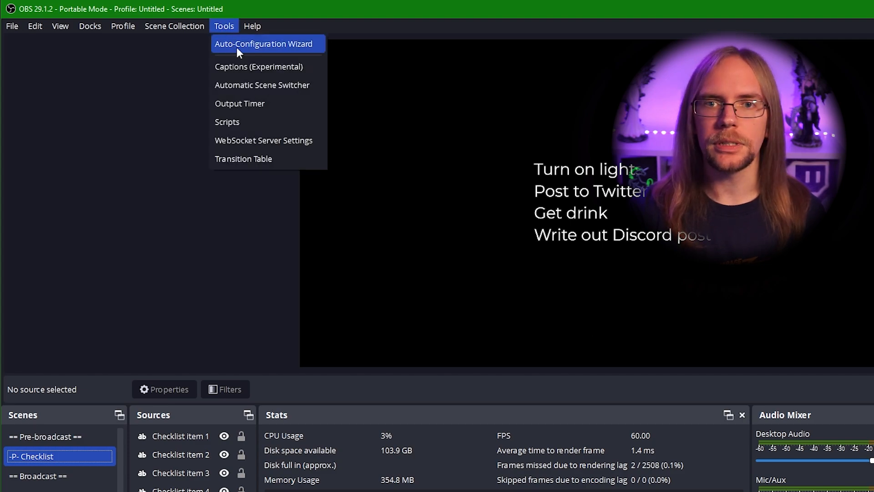
left_click(254, 143)
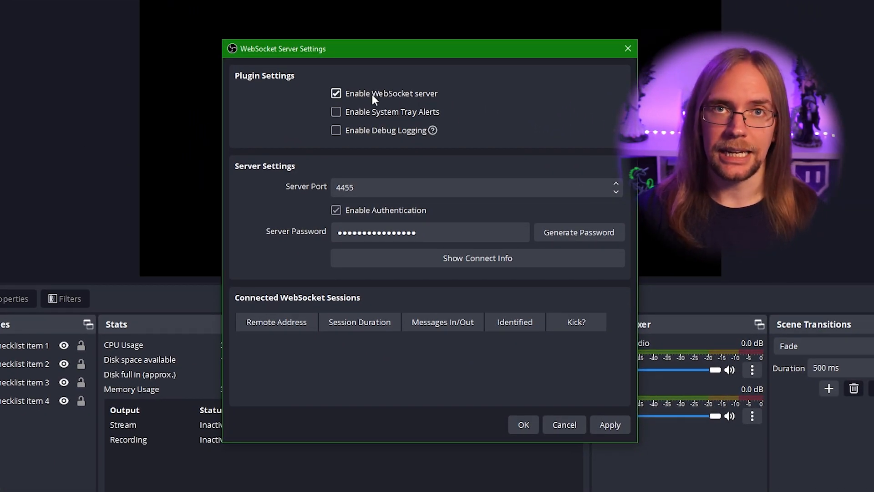
left_click_drag(376, 187, 293, 181)
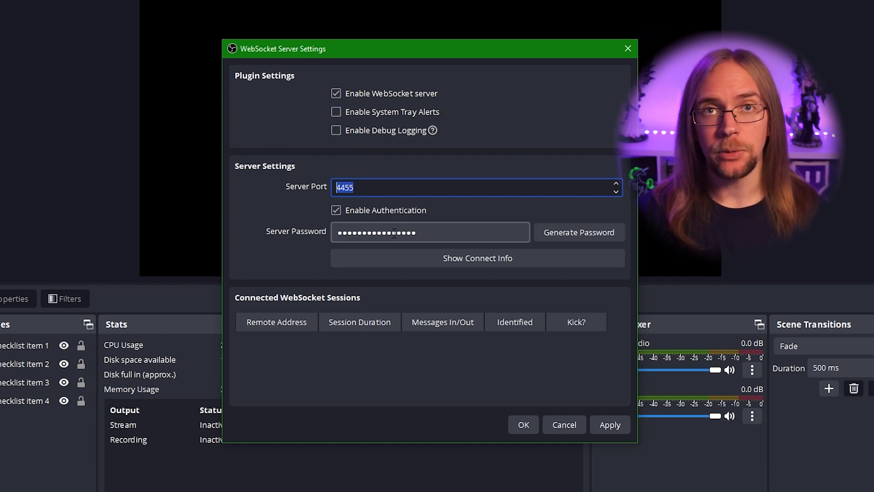
left_click(502, 259)
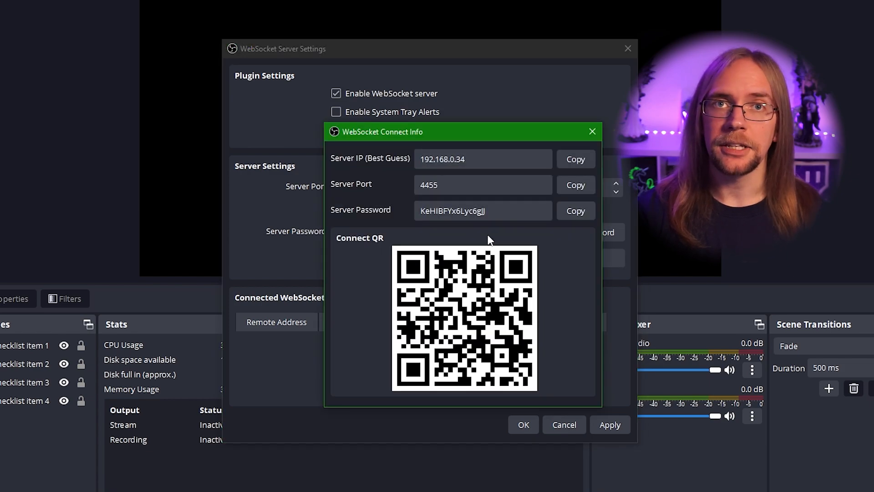
double_click(498, 213)
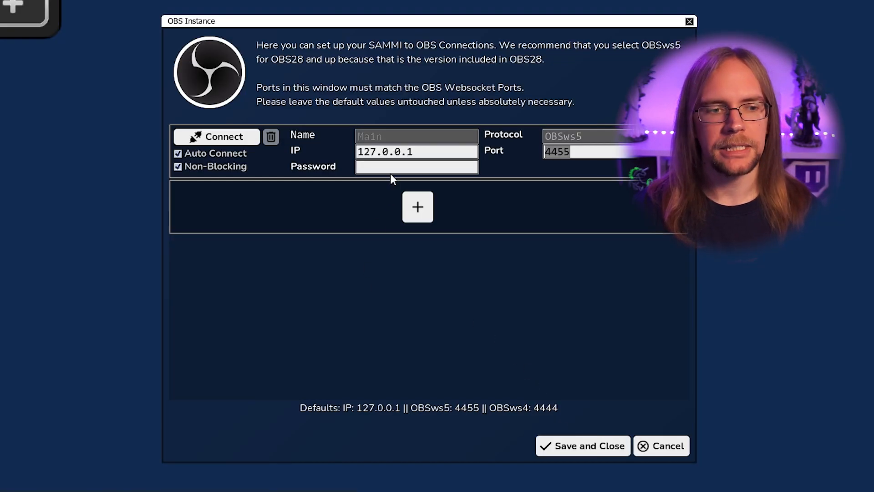
Paste the WebSocket server password into SAMMI's OBS Instance and connect to OBS
left_click(392, 168)
key("ctrl+v")
left_click(215, 139)
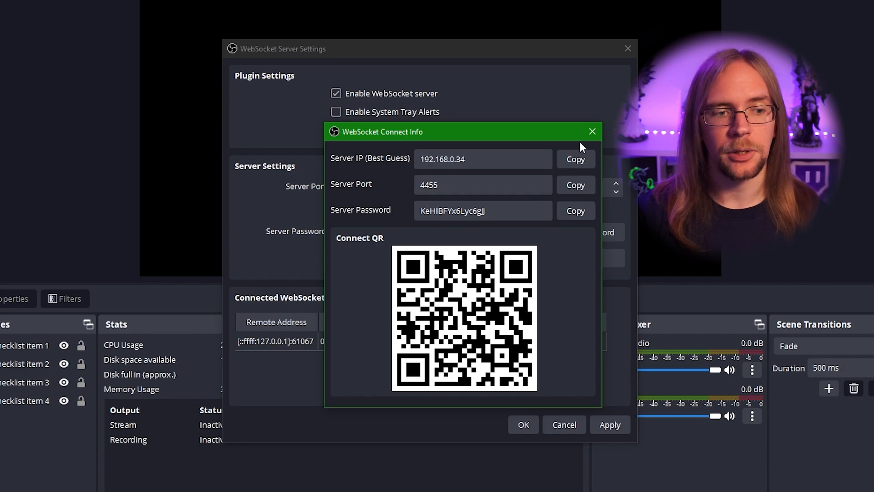
Close OBS's WebSocket dialogs and save the Main OBS connection in SAMMI
left_click(591, 133)
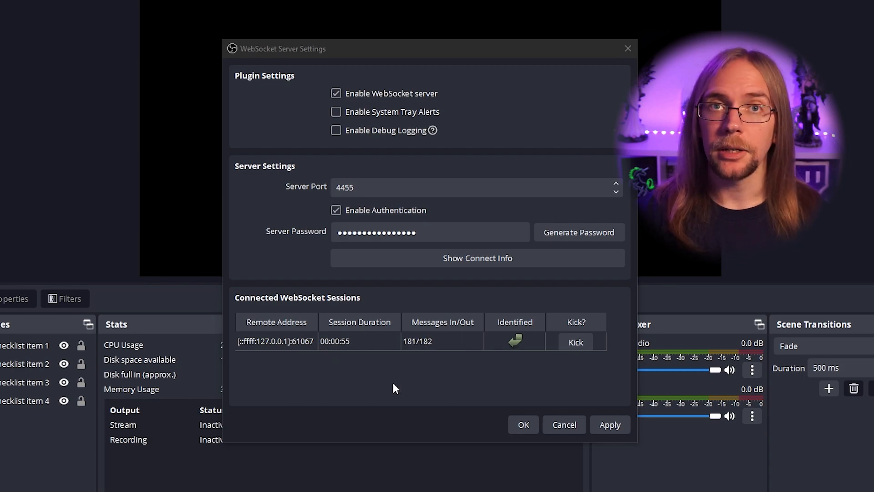
left_click(524, 425)
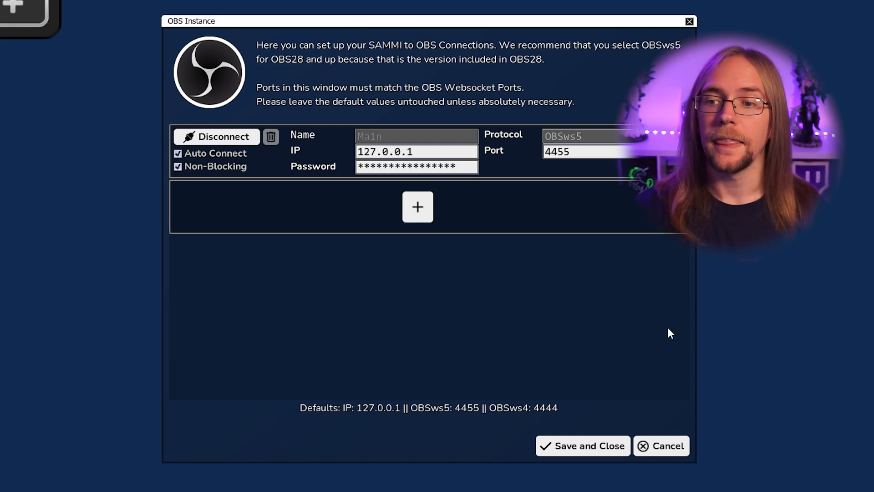
left_click(600, 448)
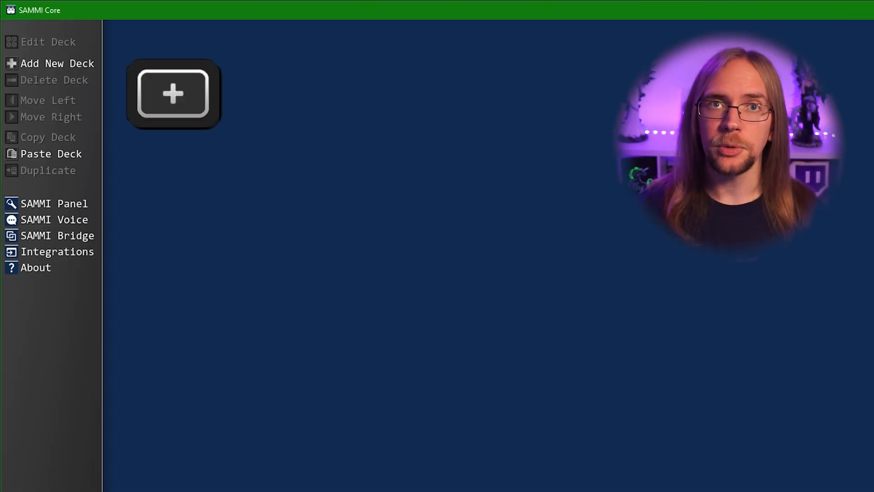
Create an OBS custom browser dock named 'SAMMI Bridge' using the copied Bridge file path as URL
left_click(60, 243)
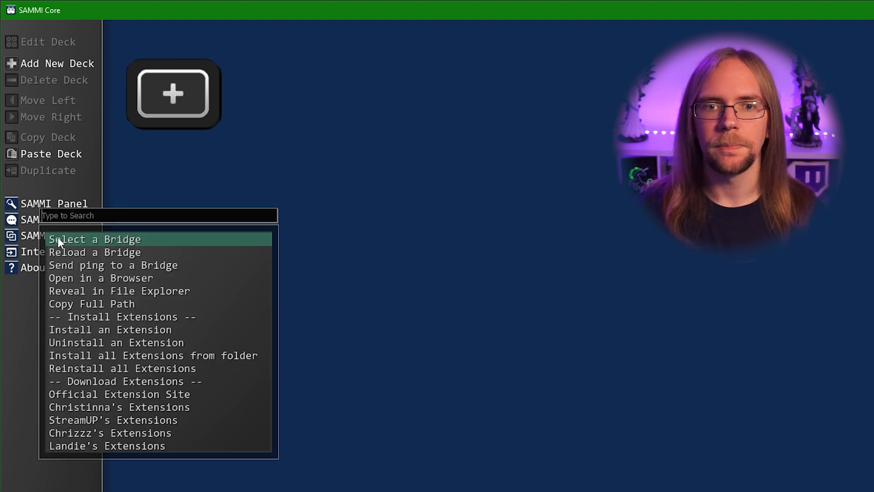
left_click(117, 304)
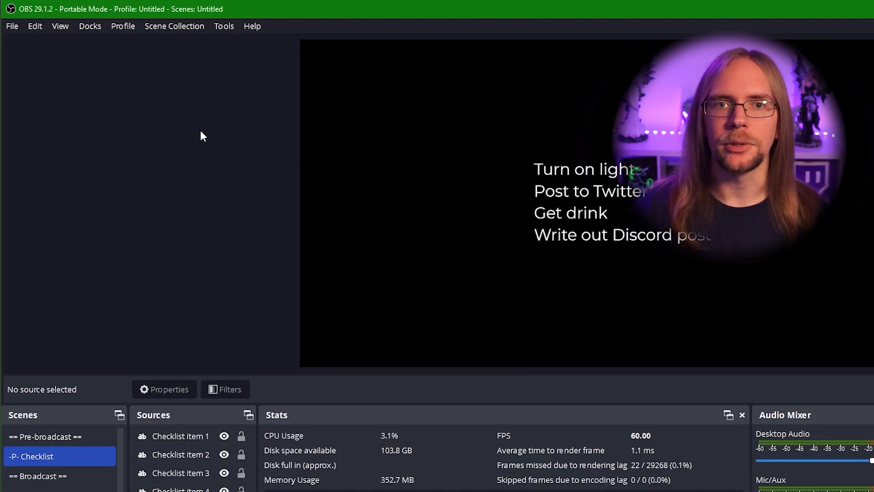
left_click(89, 27)
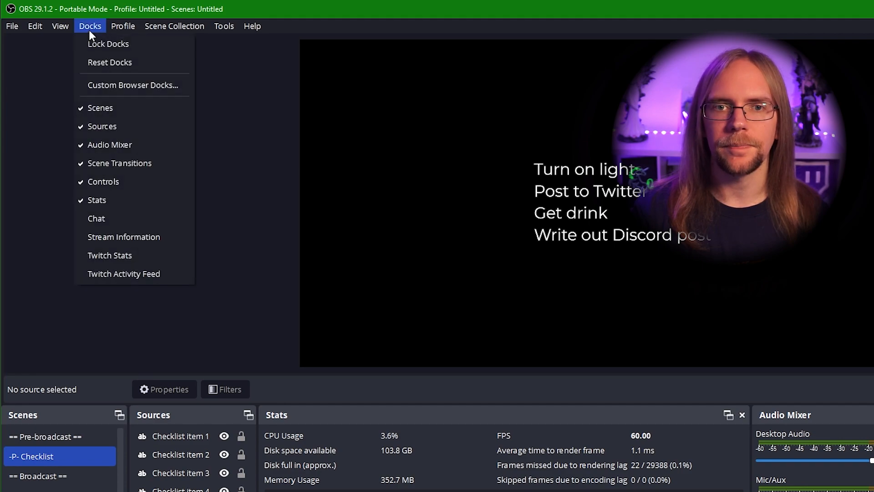
left_click(141, 84)
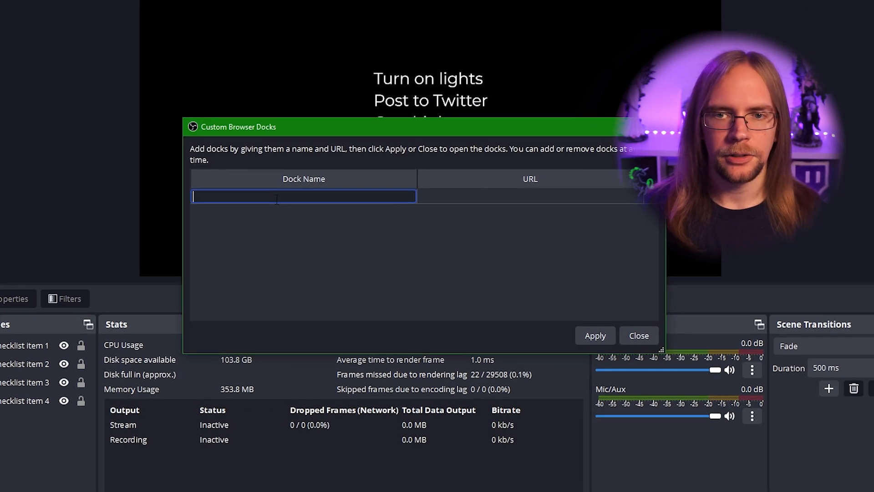
type("SAMMI Bridge")
key("Tab")
key("ctrl+v")
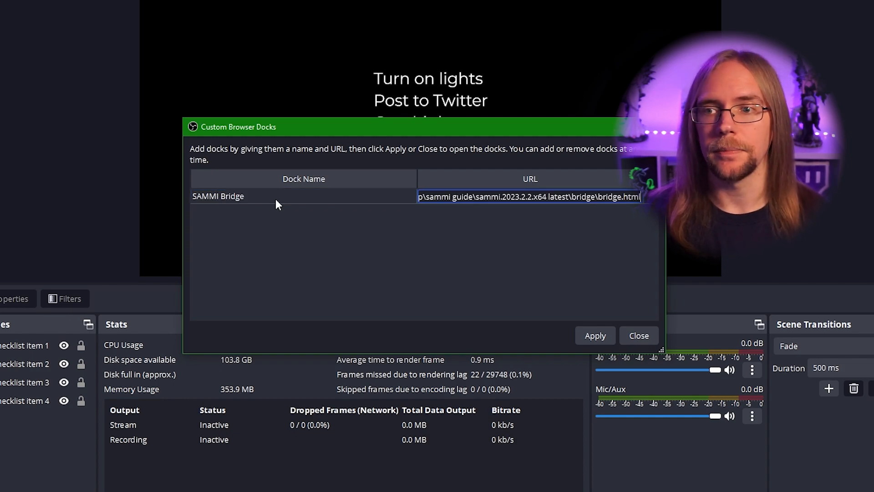
left_click(601, 333)
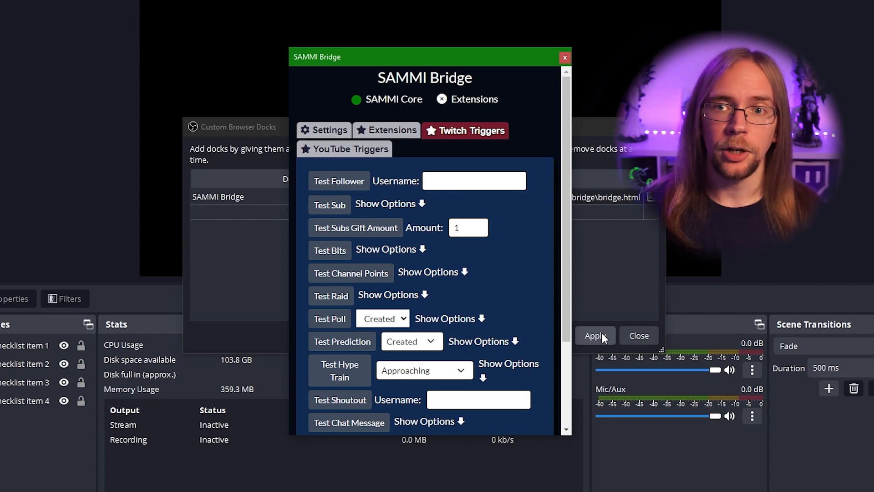
Dock SAMMI Bridge at the bottom beside Stats and confirm it shows SAMMI Core: Connected
left_click_drag(425, 55, 395, 457)
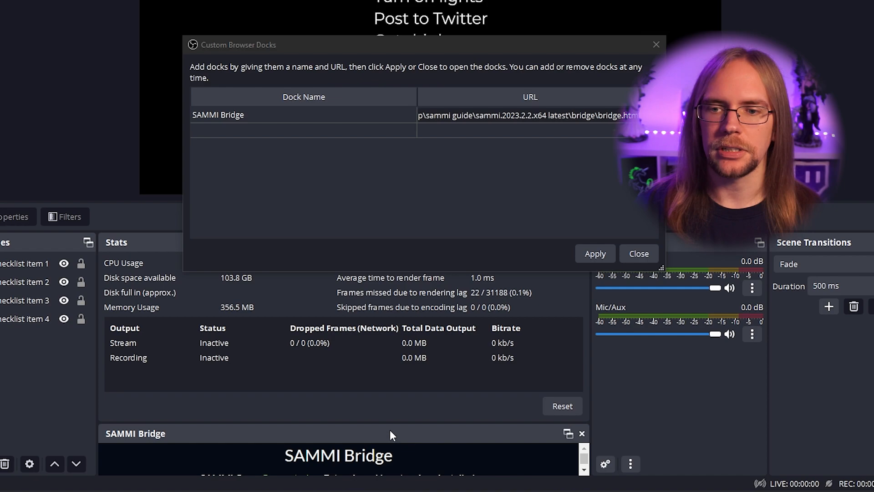
left_click_drag(390, 421, 395, 363)
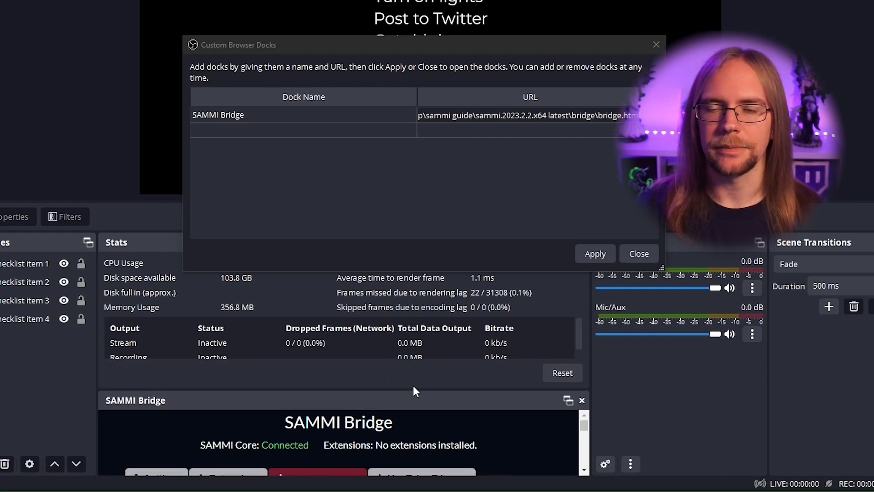
left_click(638, 253)
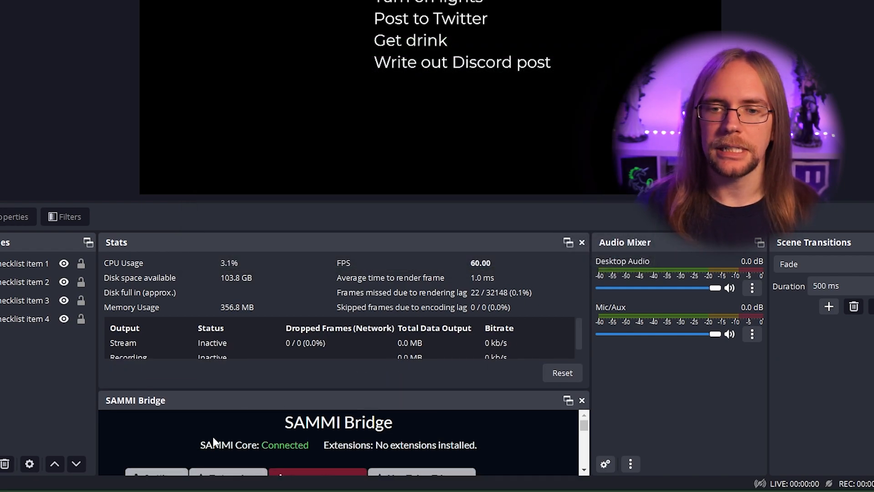
left_click_drag(213, 443, 284, 445)
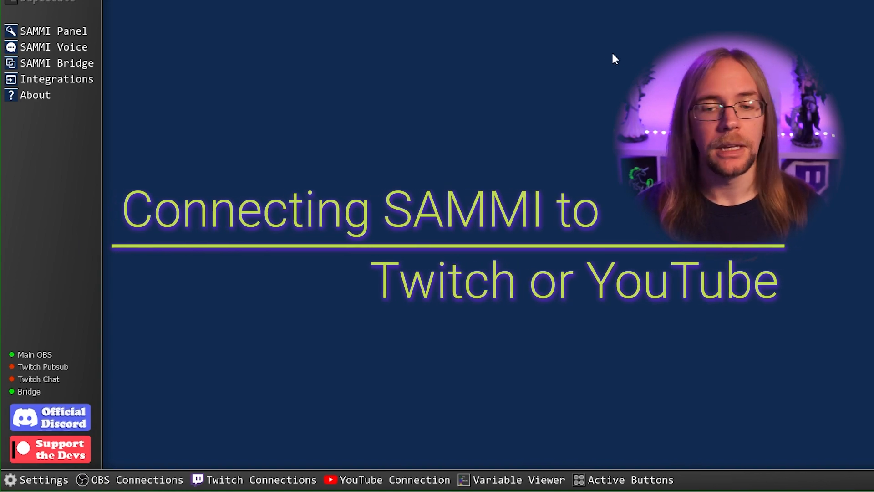
Open the Twitch Connections window from SAMMI's bottom bar
left_click(228, 481)
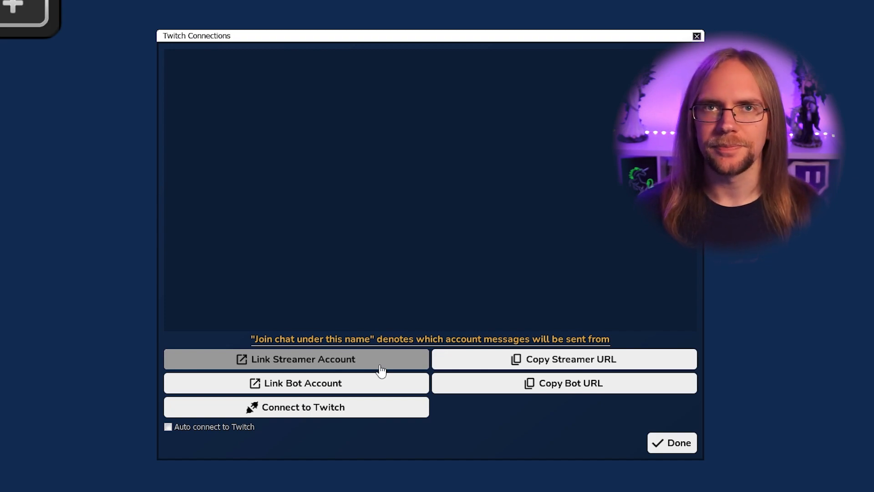
Authorize SAMMI on Twitch for the streamer account, with all Listen For events enabled
left_click(382, 370)
scroll(433, 266, "down", 1)
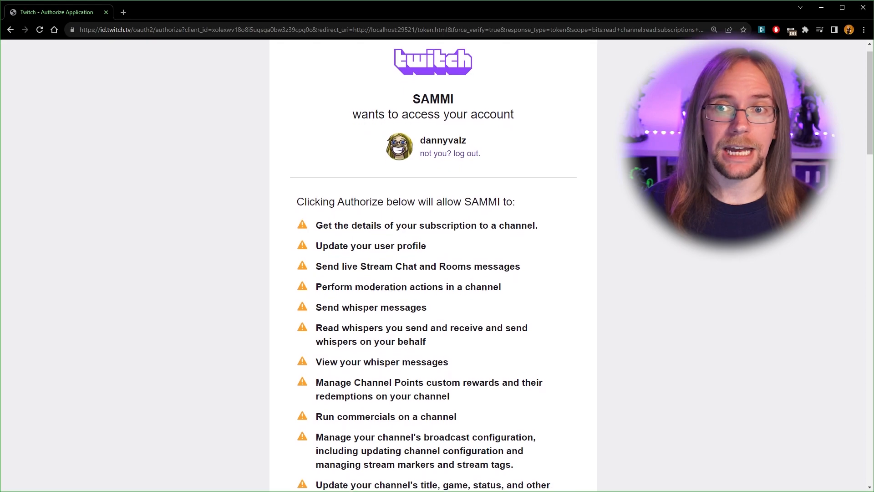
scroll(434, 266, "down", 2)
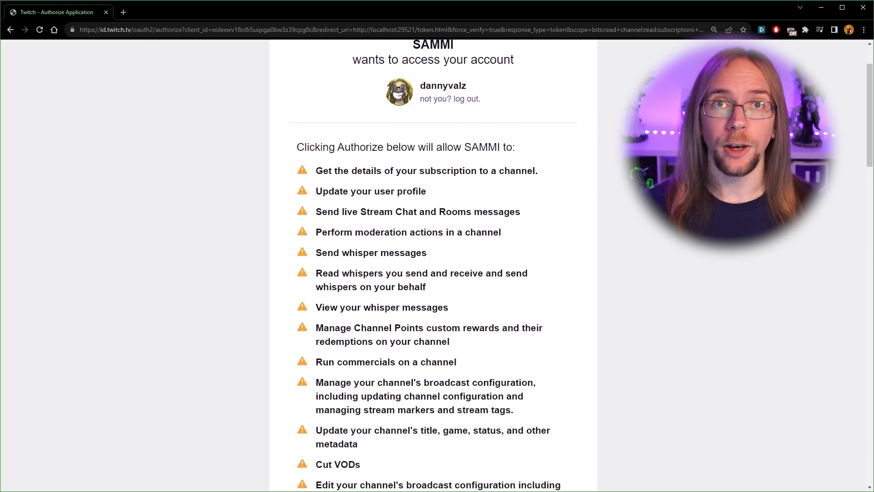
scroll(433, 265, "down", 2)
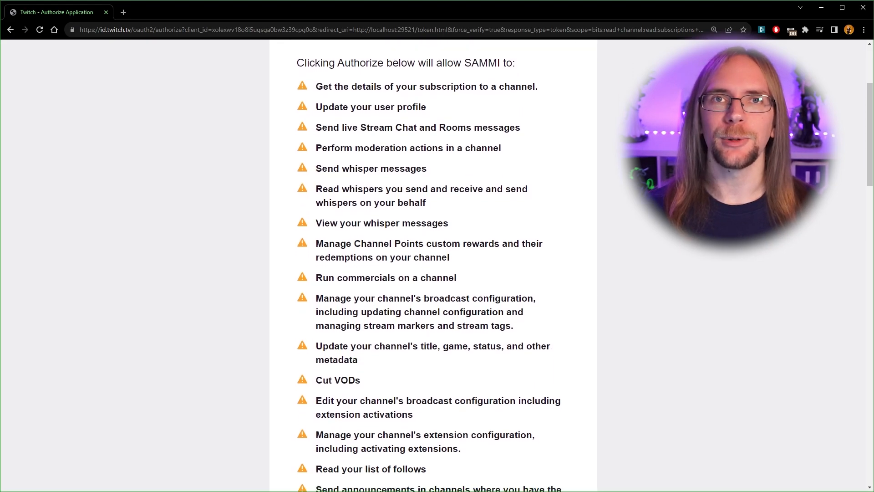
scroll(433, 266, "down", 2)
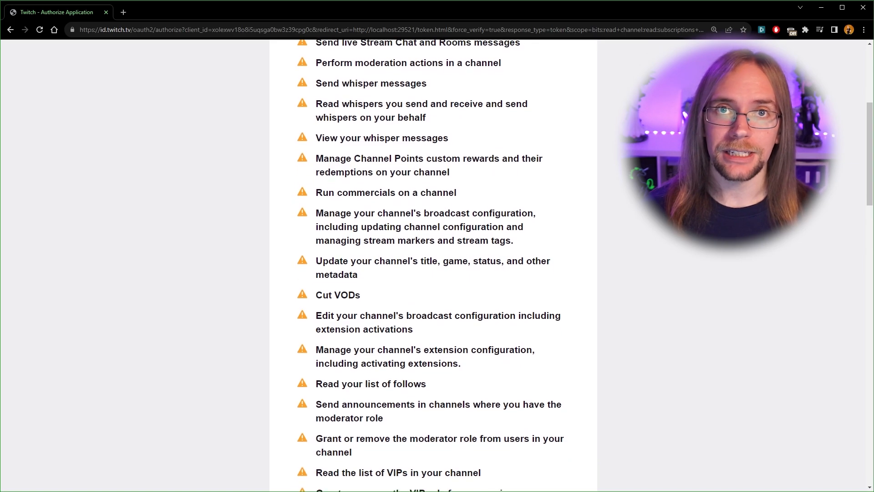
scroll(434, 265, "down", 2)
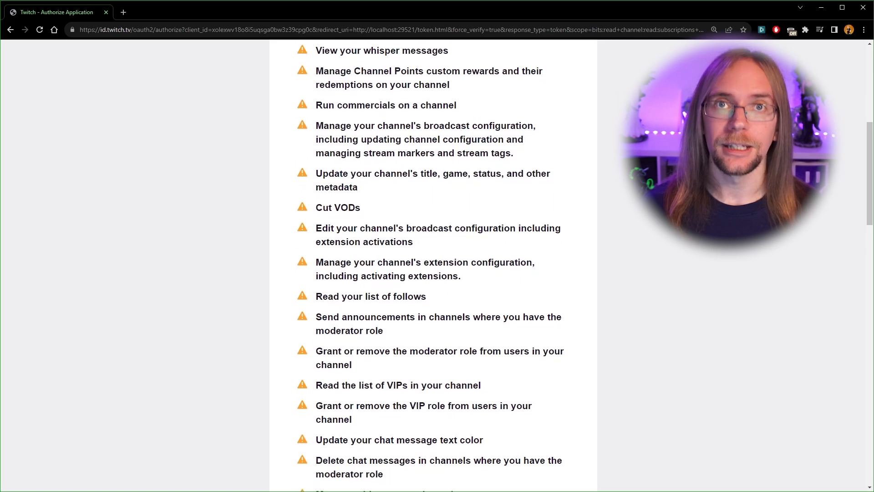
scroll(433, 266, "down", 2)
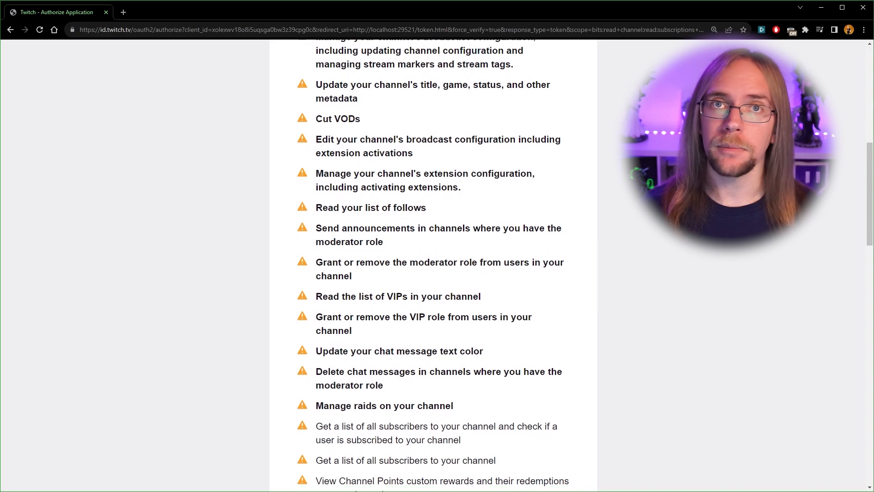
scroll(434, 265, "down", 3)
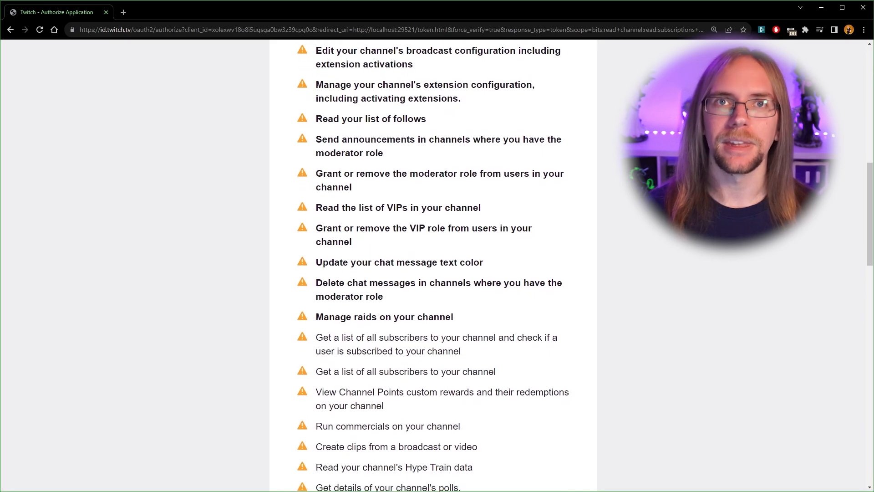
scroll(654, 215, "down", 15)
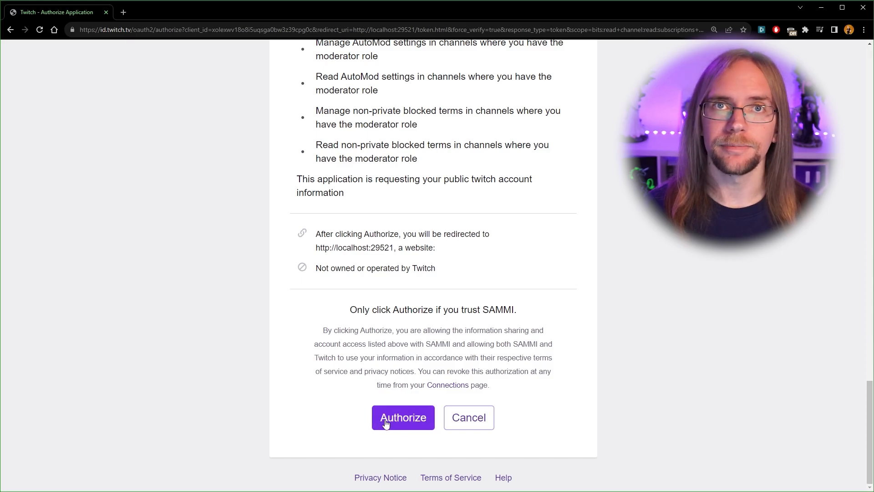
left_click(385, 423)
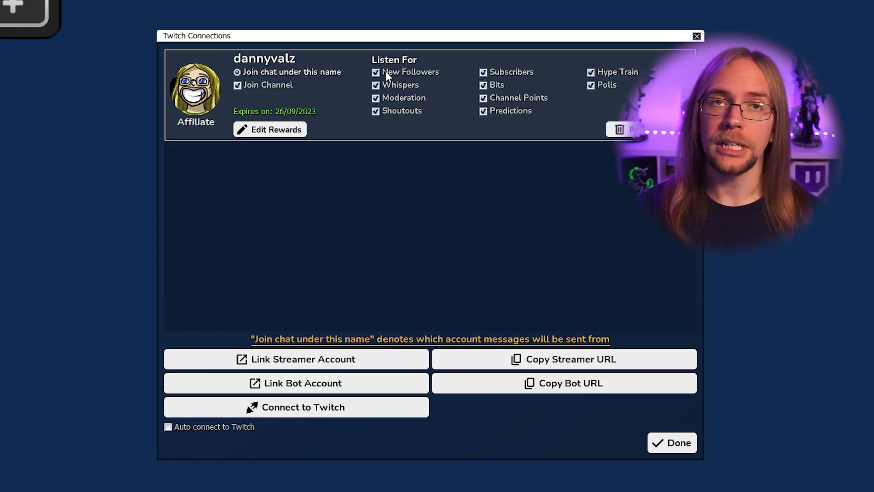
left_click(484, 74)
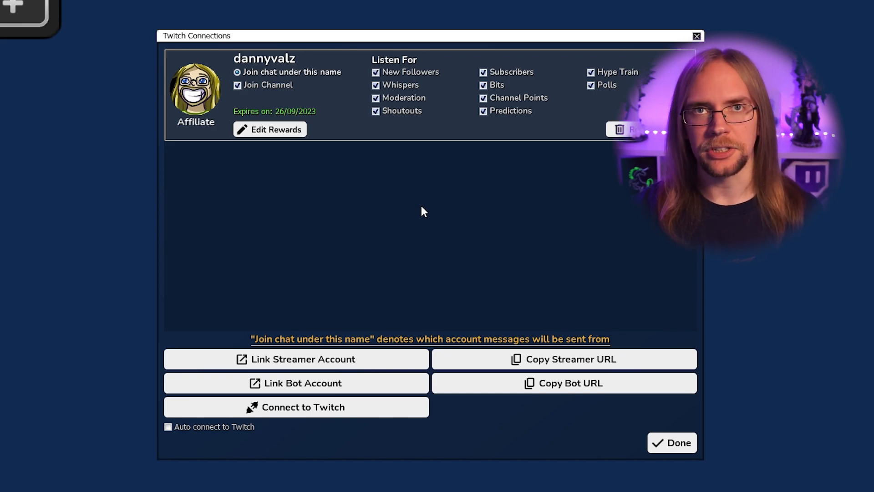
Authorize the bot Twitch account, have chat join under the bot's name, and connect to Twitch
left_click(353, 388)
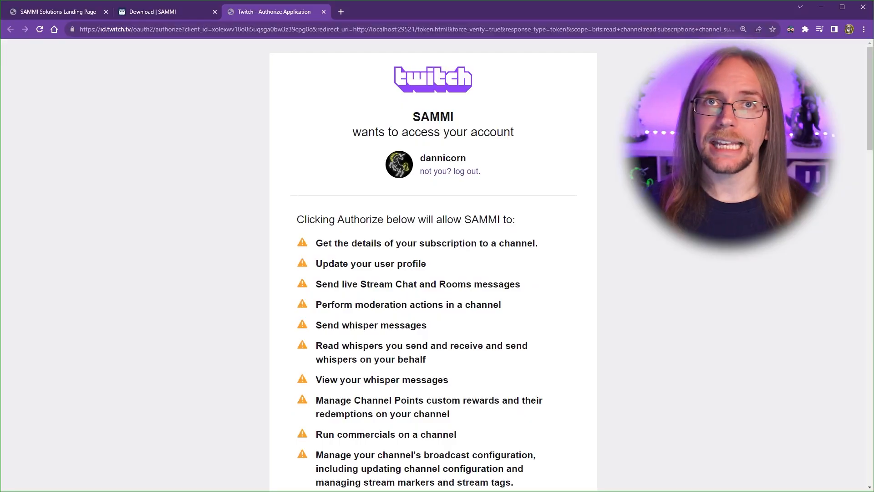
scroll(433, 264, "down", 3)
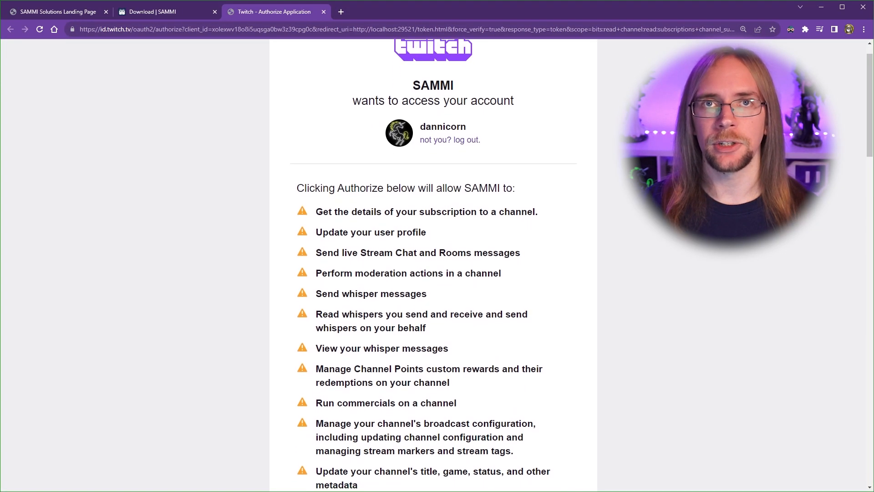
scroll(666, 280, "down", 15)
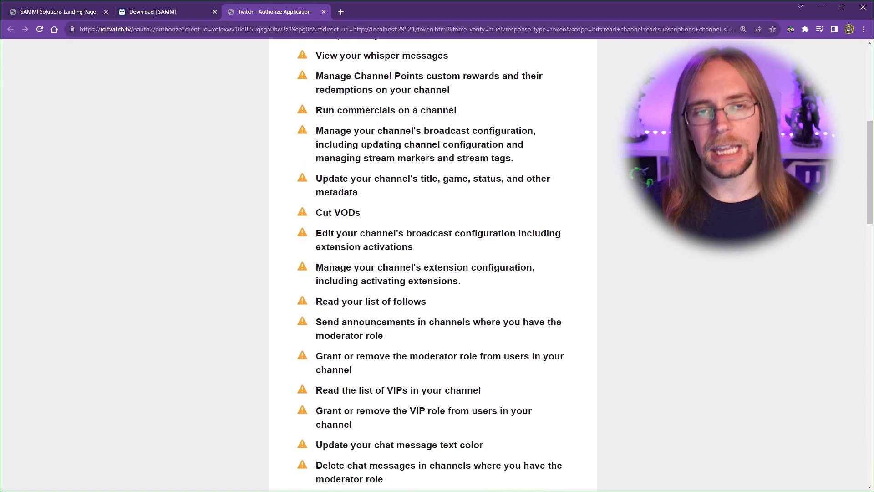
scroll(666, 279, "down", 8)
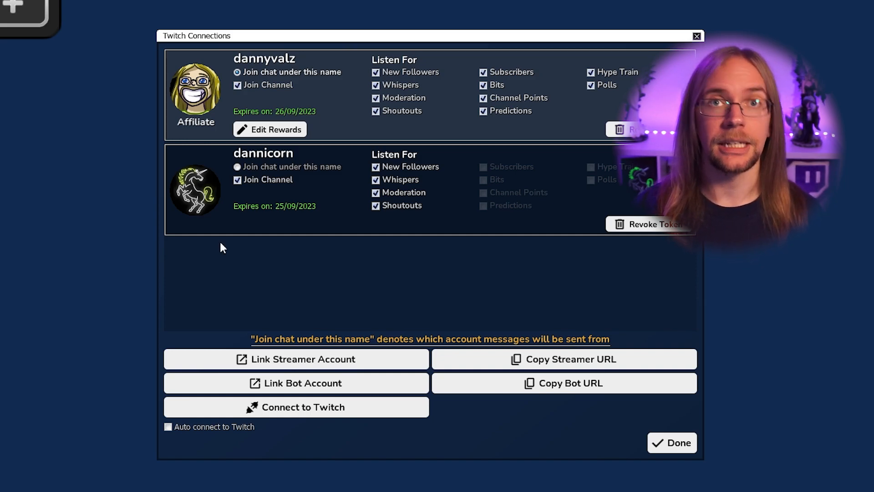
left_click(236, 166)
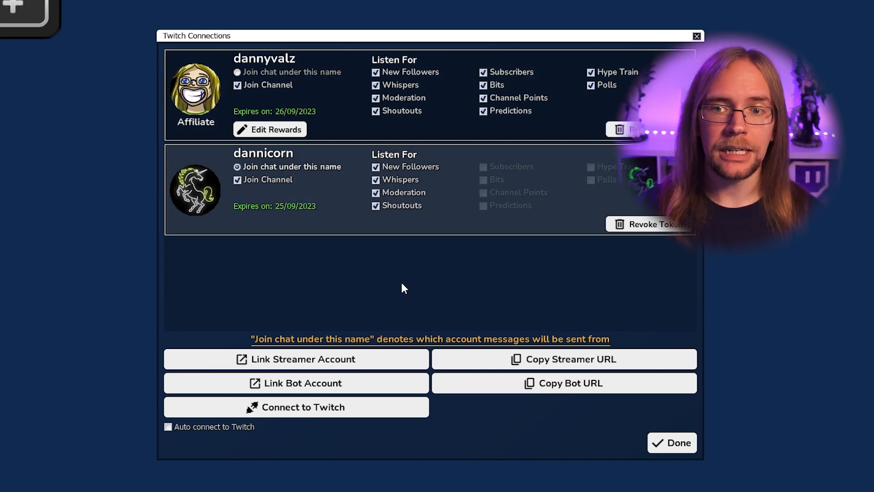
left_click(293, 405)
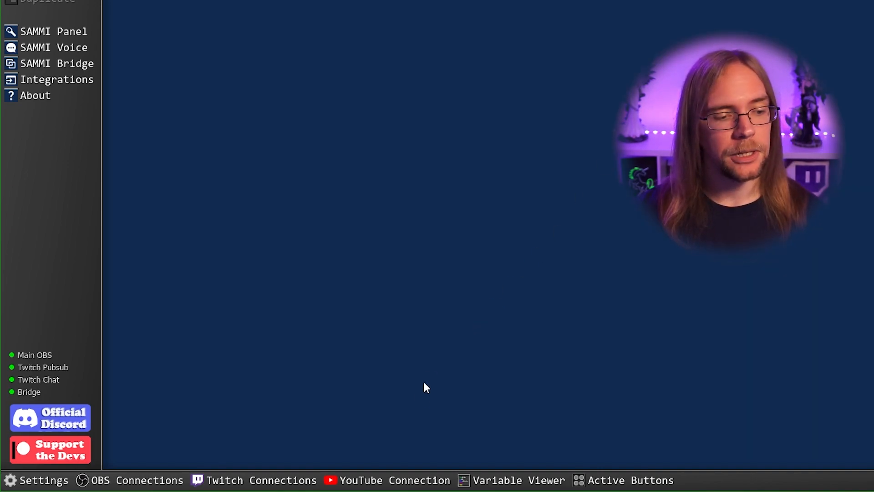
Obtain a YouTube refresh token by signing in with Google, allowing access, and copying it
left_click(407, 483)
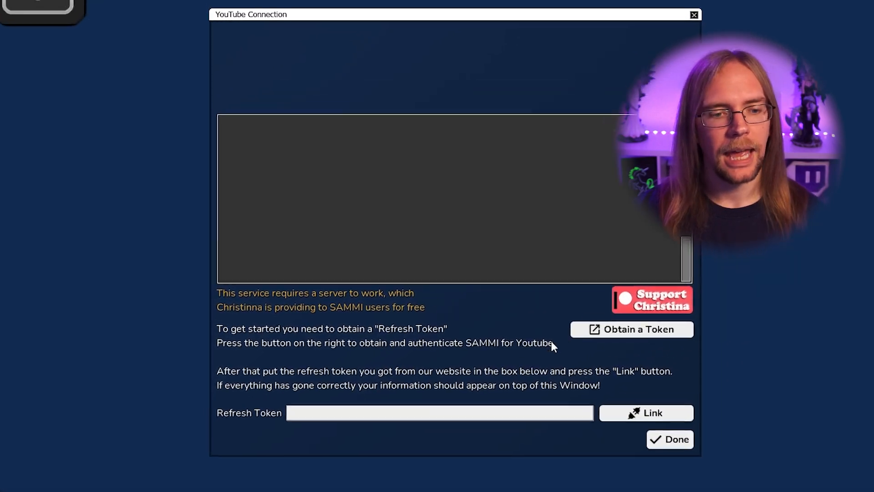
left_click(594, 343)
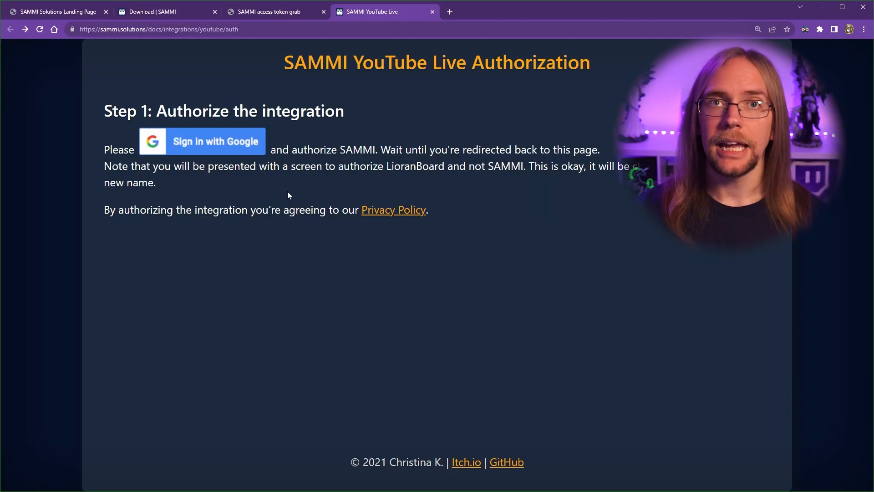
left_click(195, 157)
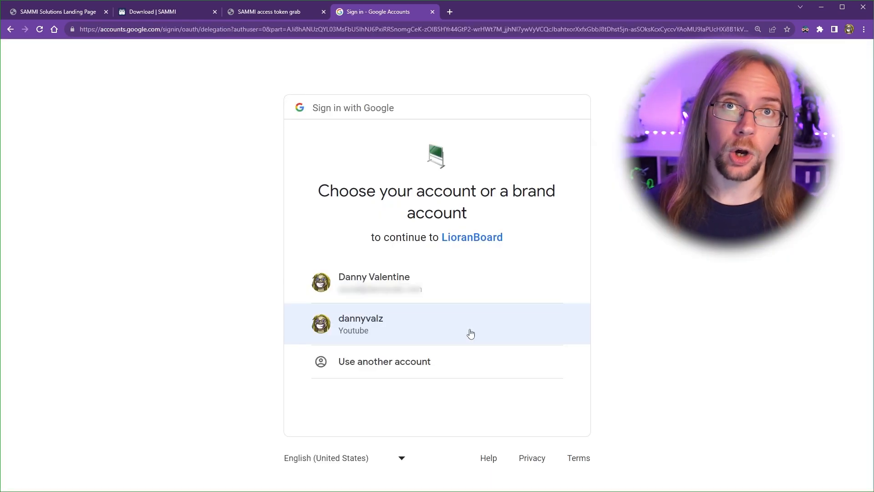
left_click(471, 334)
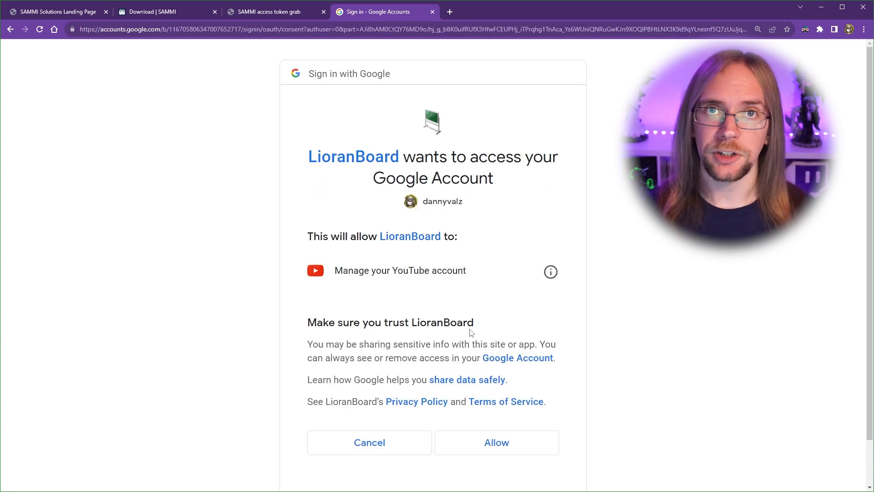
left_click(531, 443)
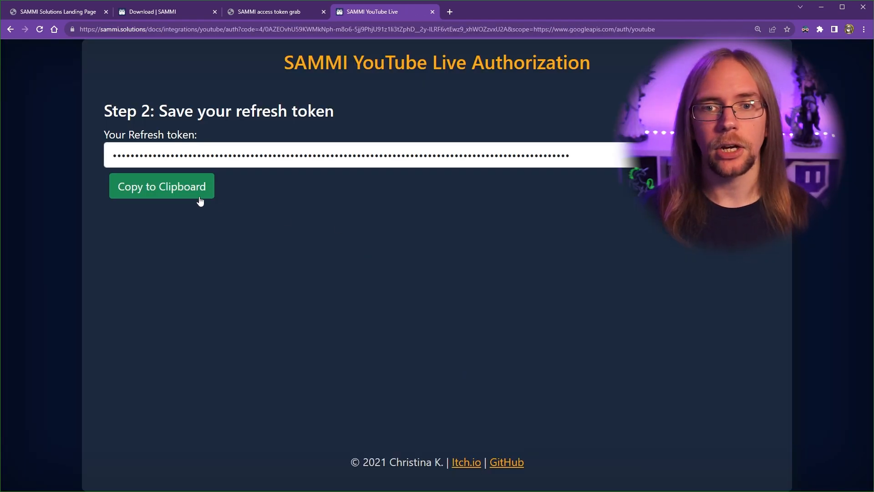
left_click(199, 189)
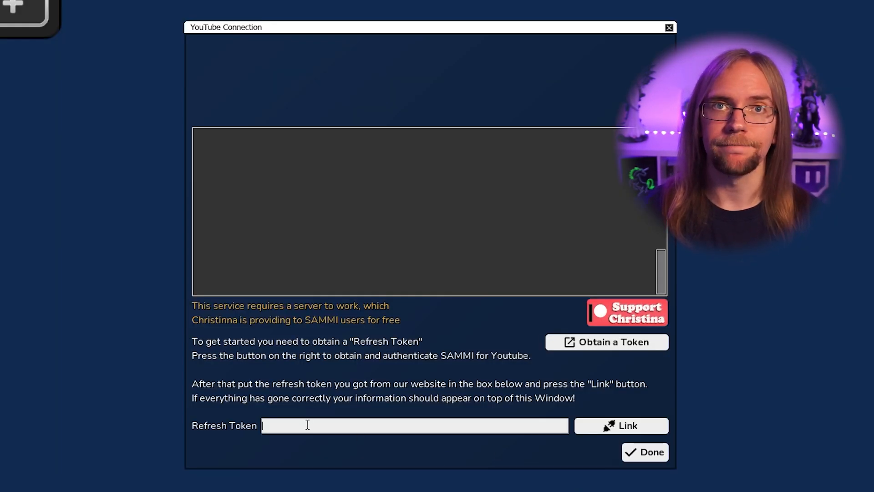
Paste the refresh token into SAMMI's YouTube connection and close the window
key("ctrl+v")
left_click(590, 428)
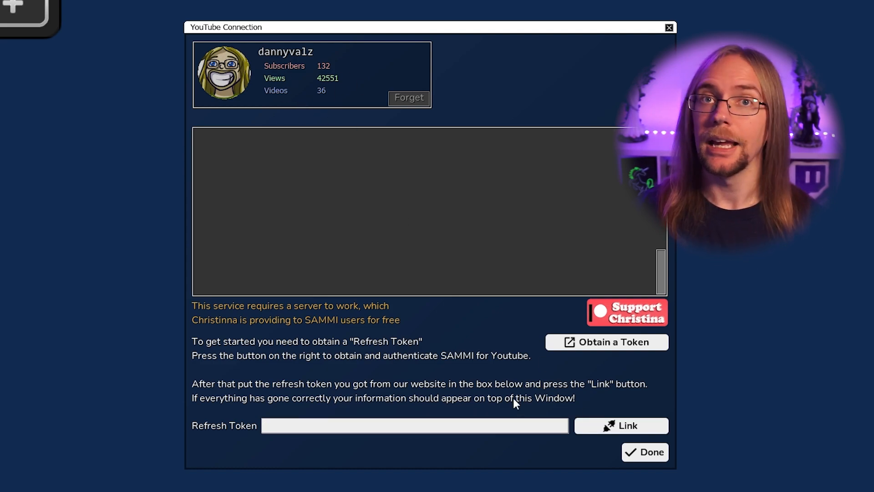
left_click(644, 451)
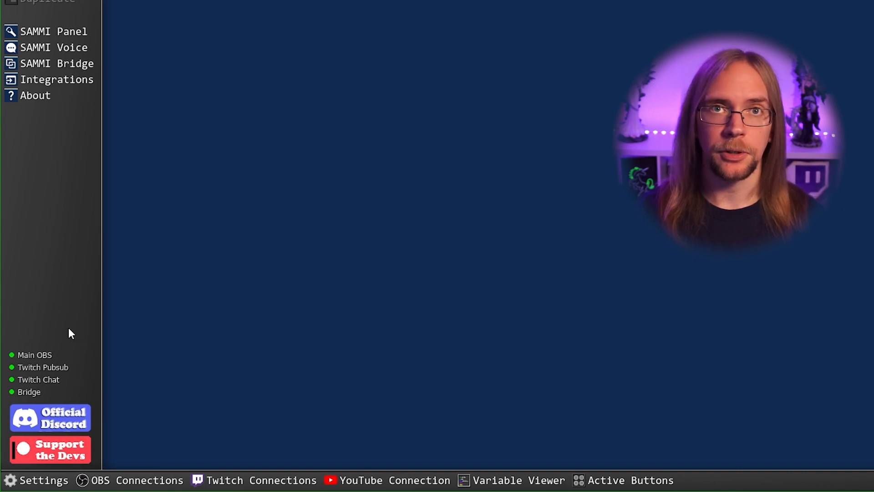
left_click(393, 480)
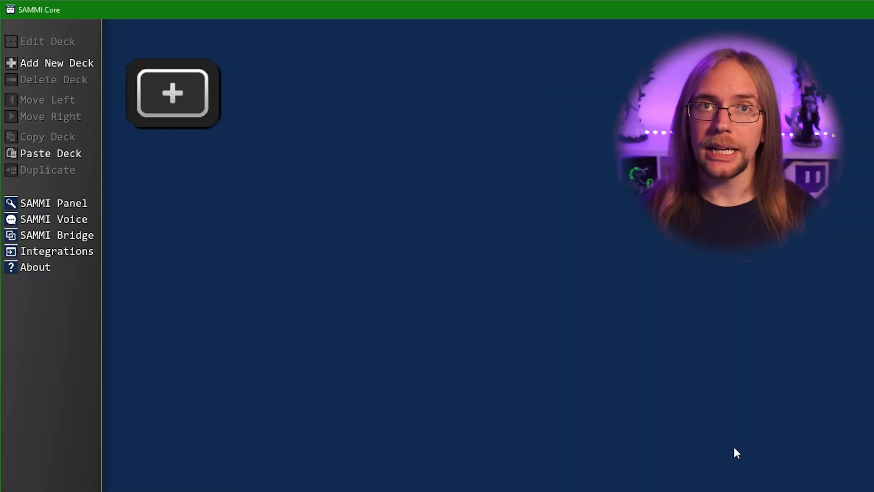
Add a new deck and rename it to 'Example deck'
left_click(51, 66)
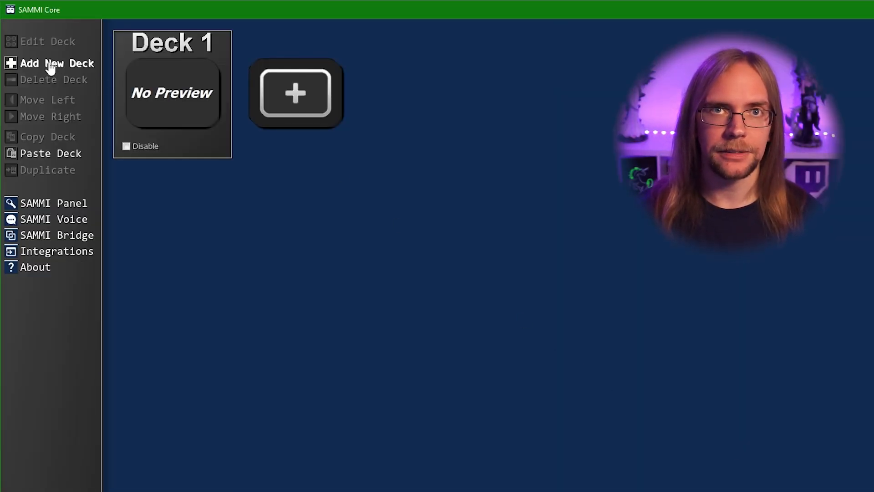
double_click(149, 78)
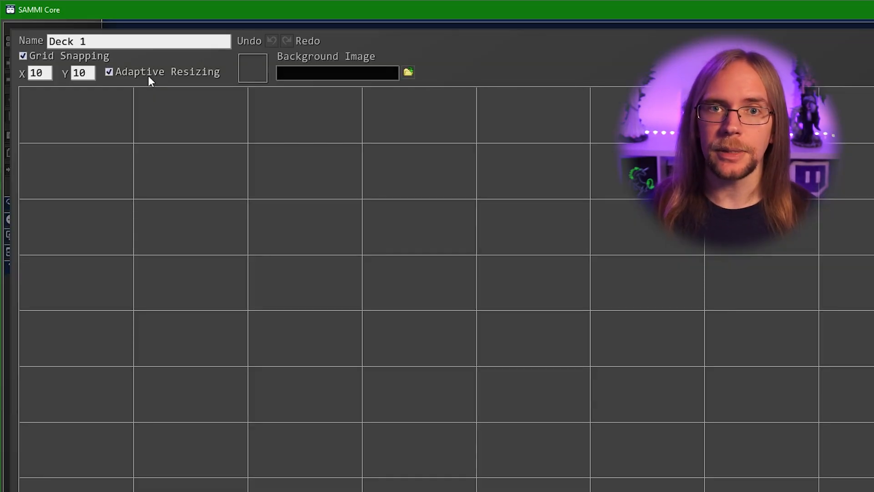
double_click(141, 43)
type("Example d")
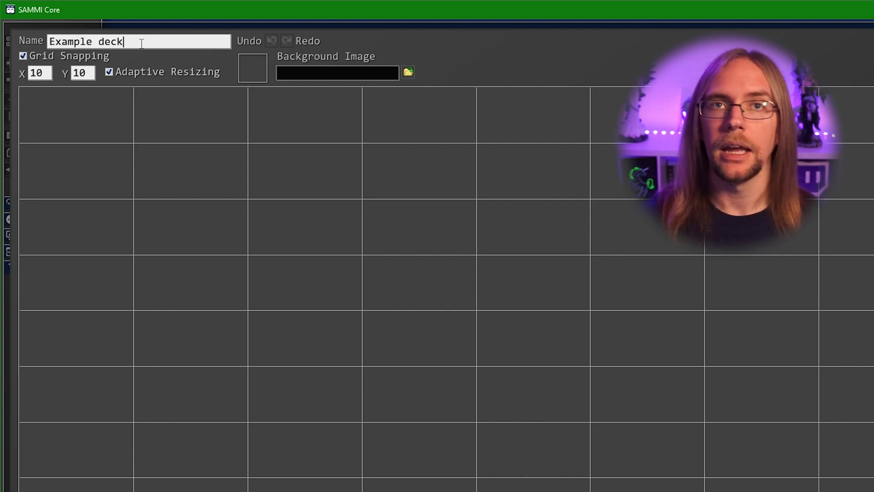
Give the deck a dark green 004003 background, save it, and reopen it for editing
left_click(255, 70)
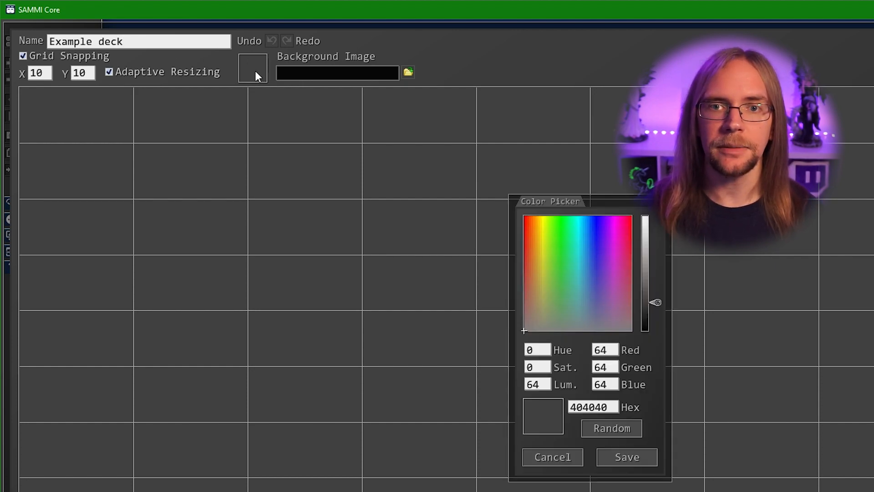
left_click(562, 226)
left_click(561, 215)
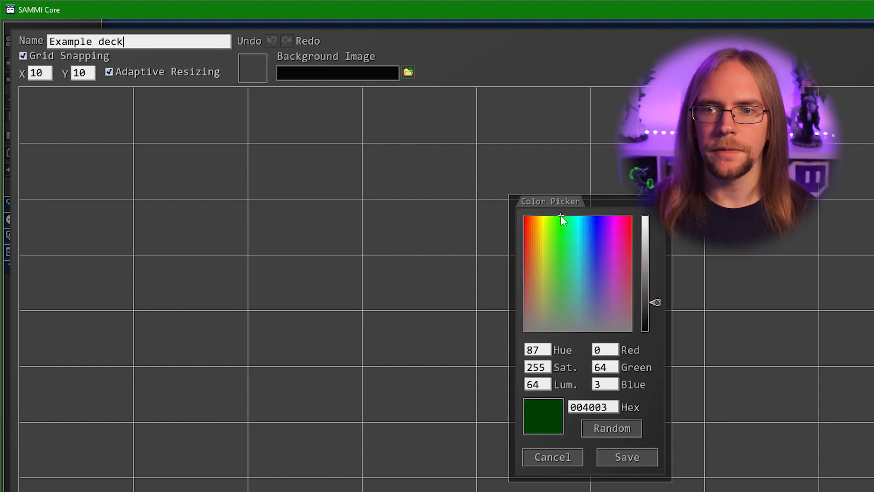
left_click(627, 458)
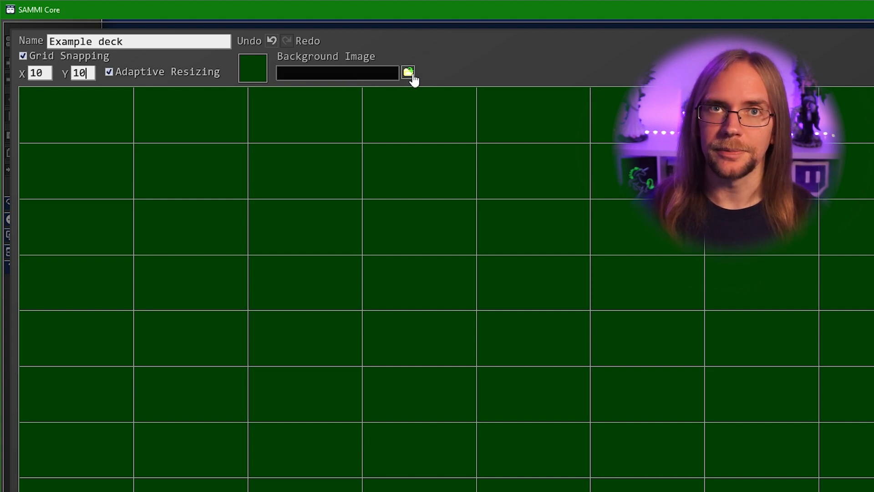
left_click(842, 35)
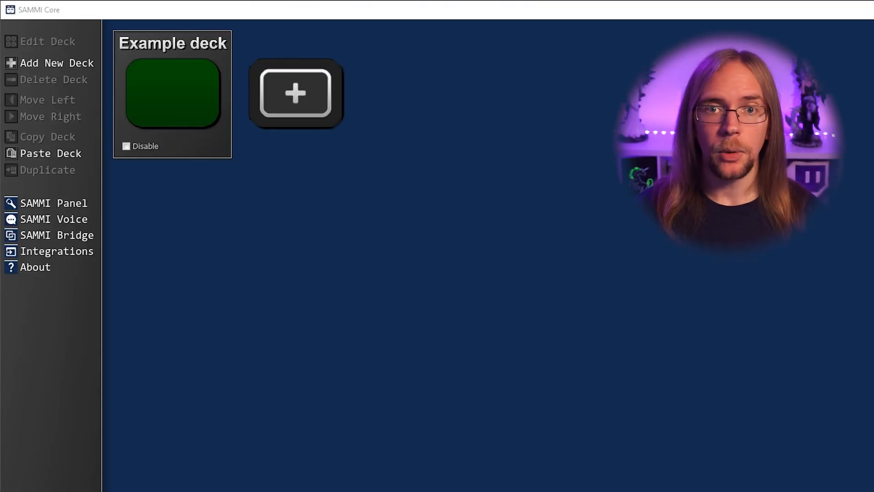
double_click(187, 102)
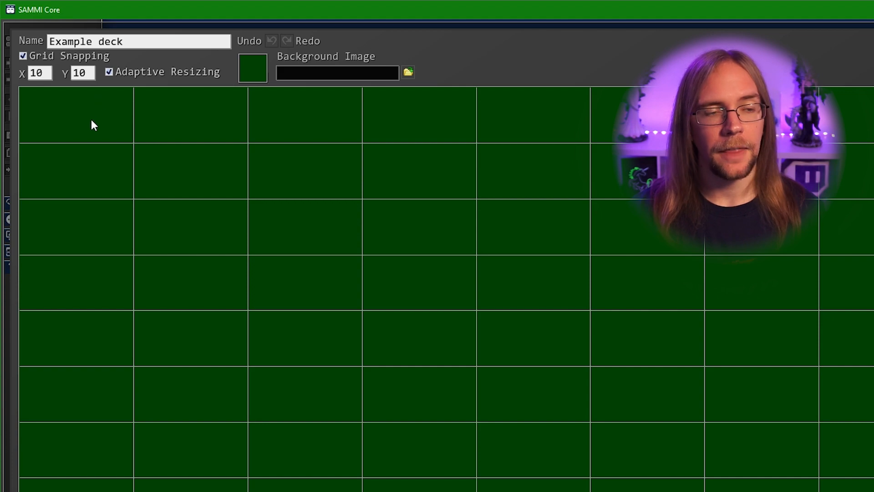
Create a new button in the top-left cell labelled 'Chat commands' with a black colour
right_click(67, 116)
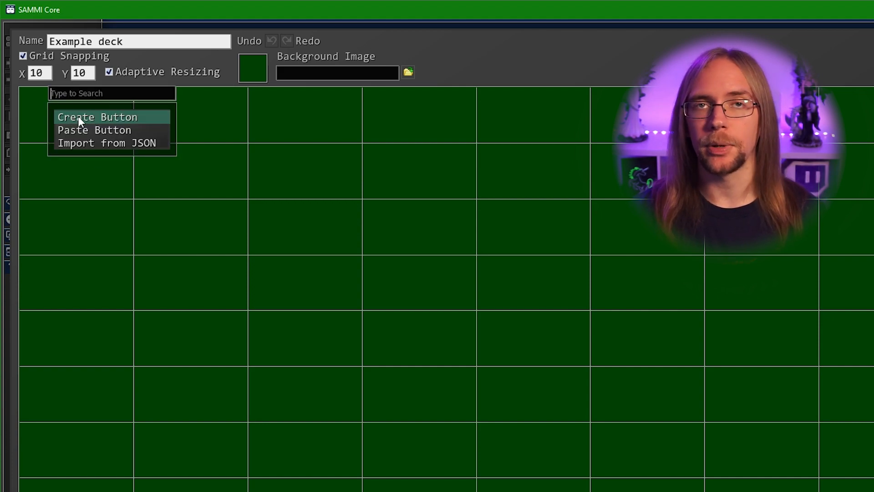
left_click(80, 120)
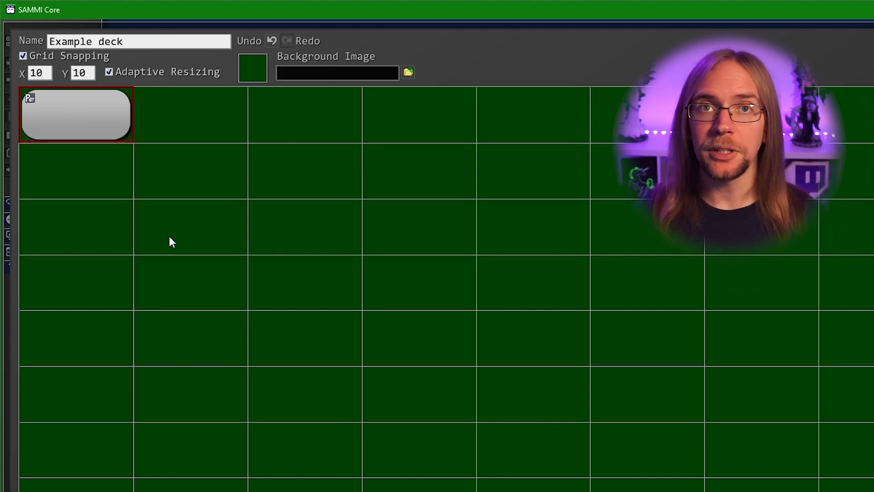
right_click(64, 97)
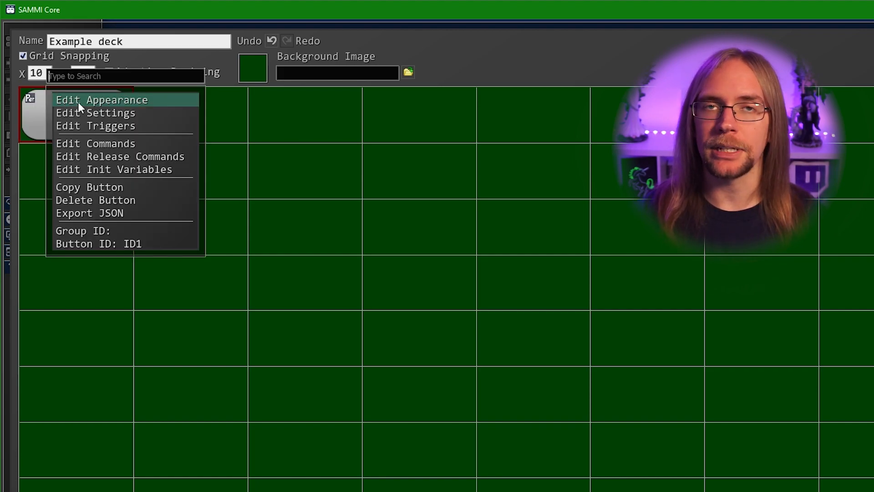
left_click(78, 99)
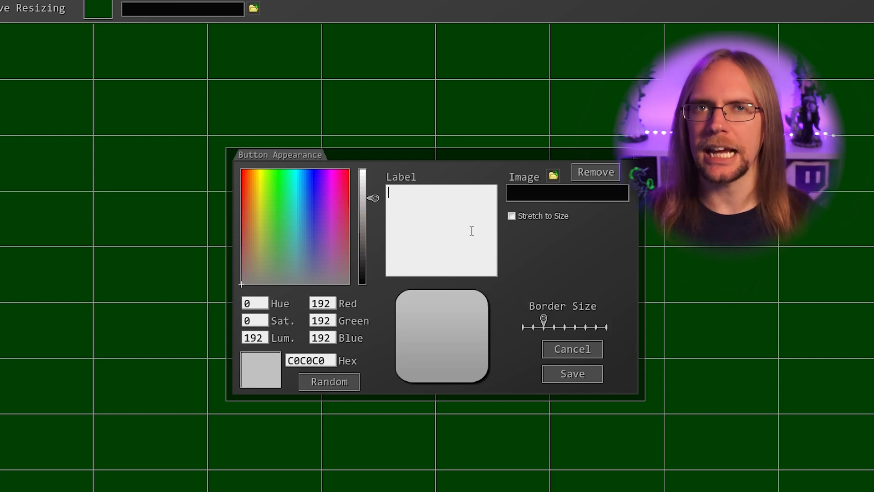
type("Ch")
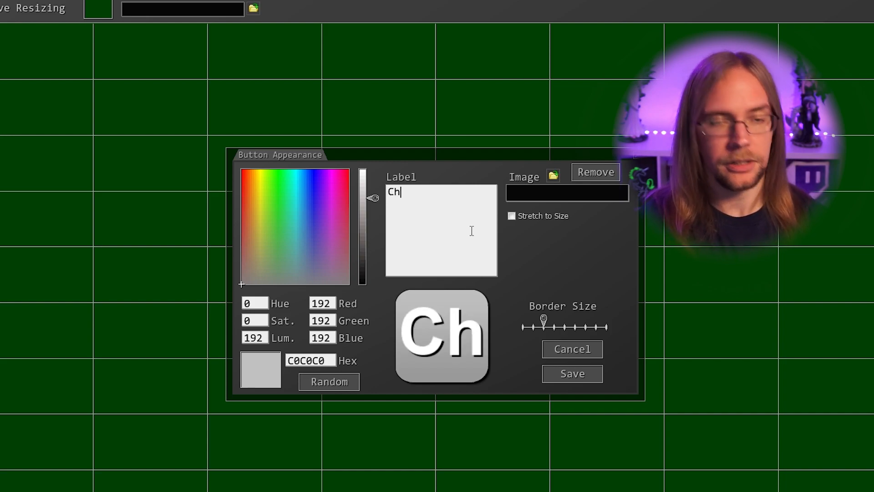
type("at commands")
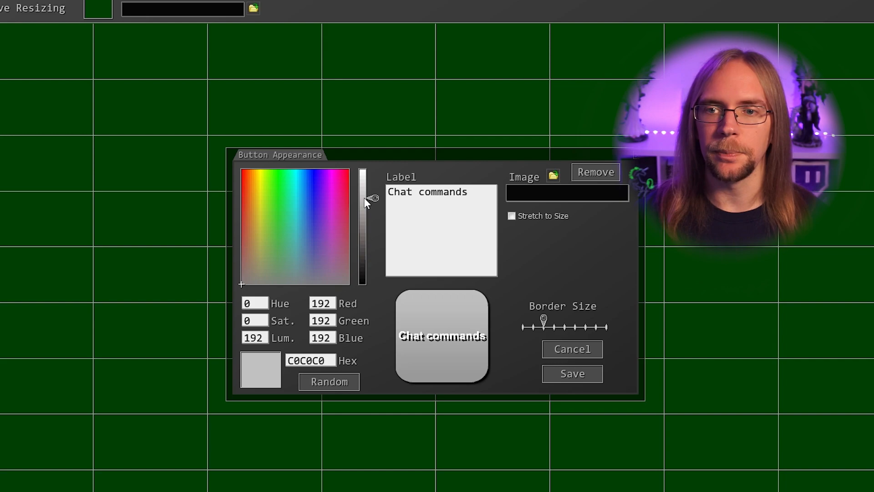
left_click_drag(367, 198, 362, 292)
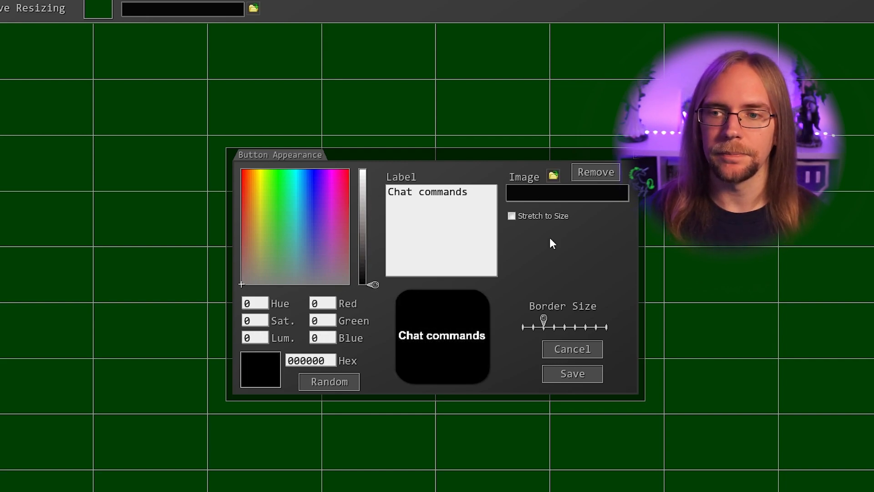
left_click(575, 383)
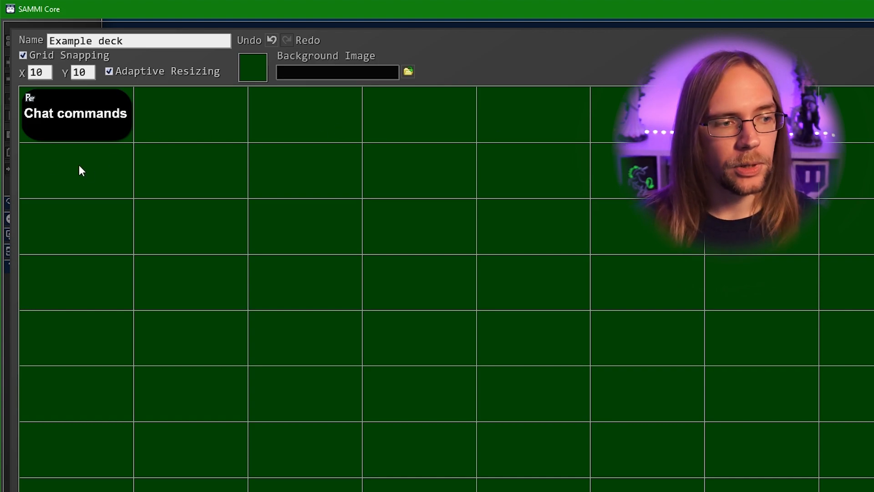
Create a grey button below Chat commands and give it the label '!chat'
right_click(56, 161)
left_click(72, 163)
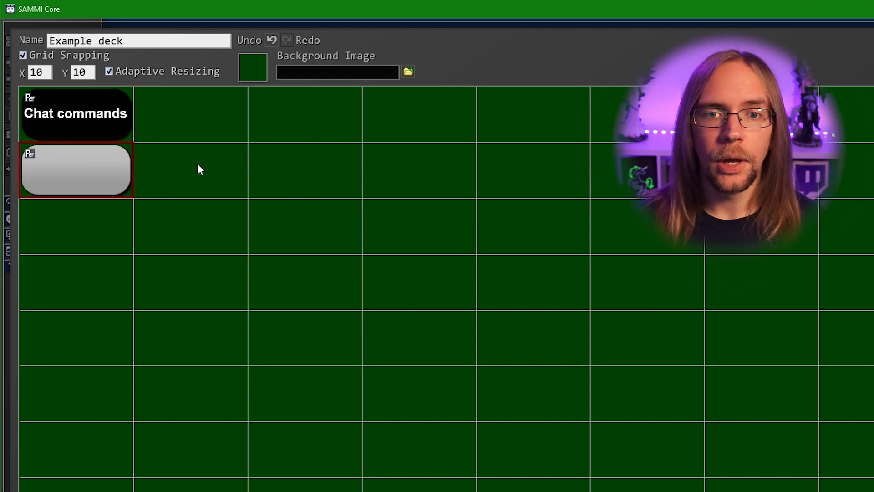
key("ctrl+v")
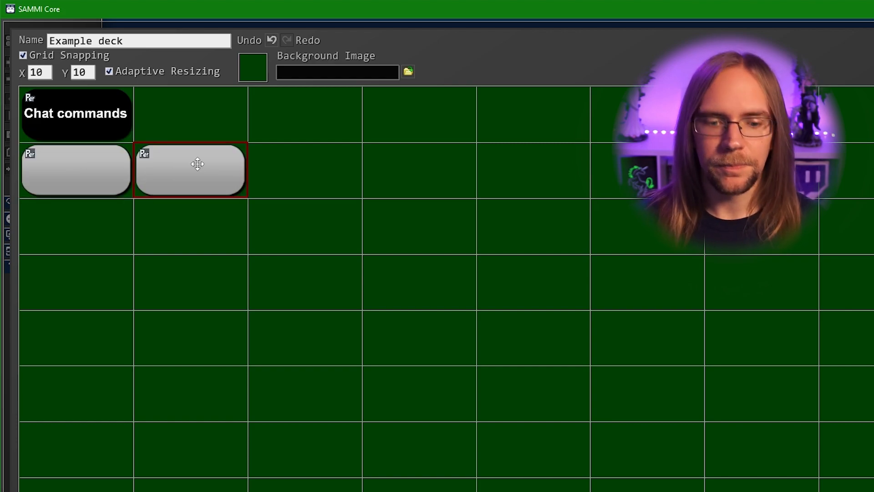
left_click_drag(198, 164, 114, 160)
right_click(89, 164)
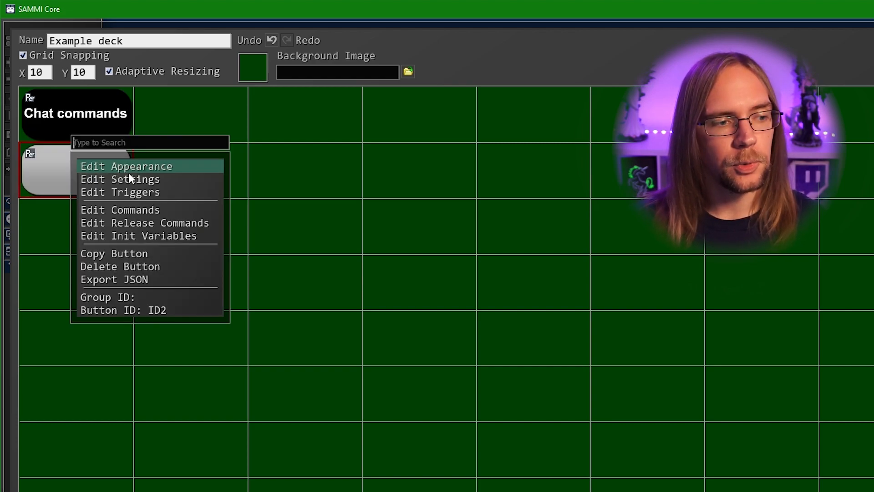
left_click(135, 168)
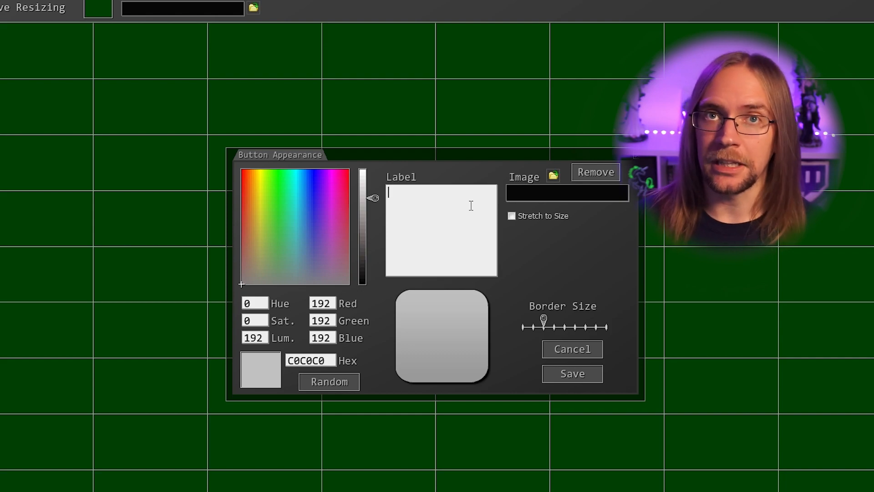
type("!chat")
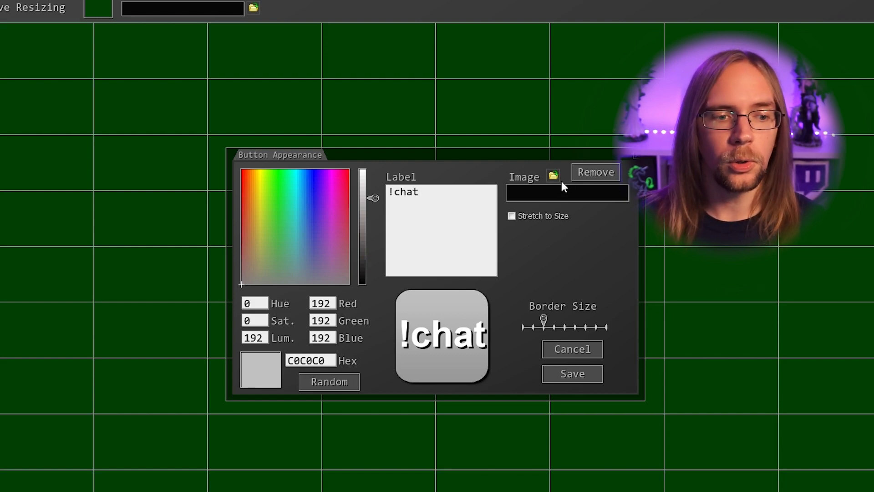
left_click(564, 378)
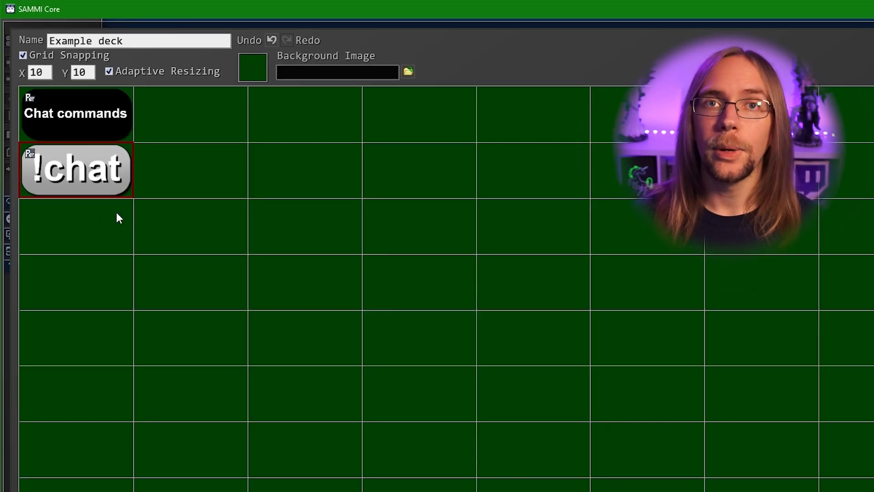
Add a Utilities Play Sound Effect command to !chat that loads chat.ogg
double_click(108, 180)
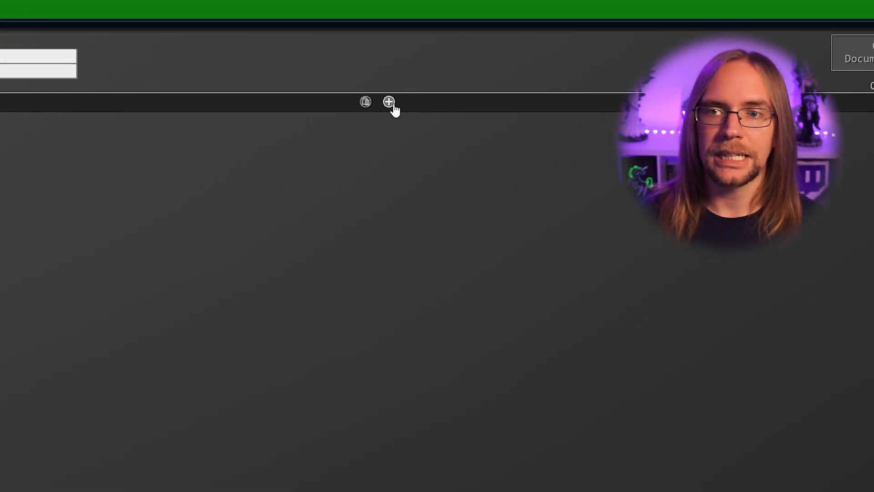
left_click(308, 102)
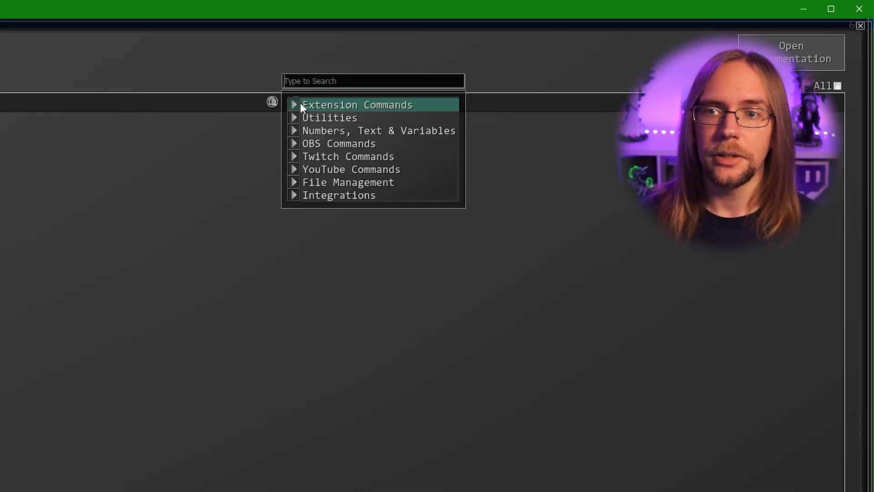
left_click(351, 117)
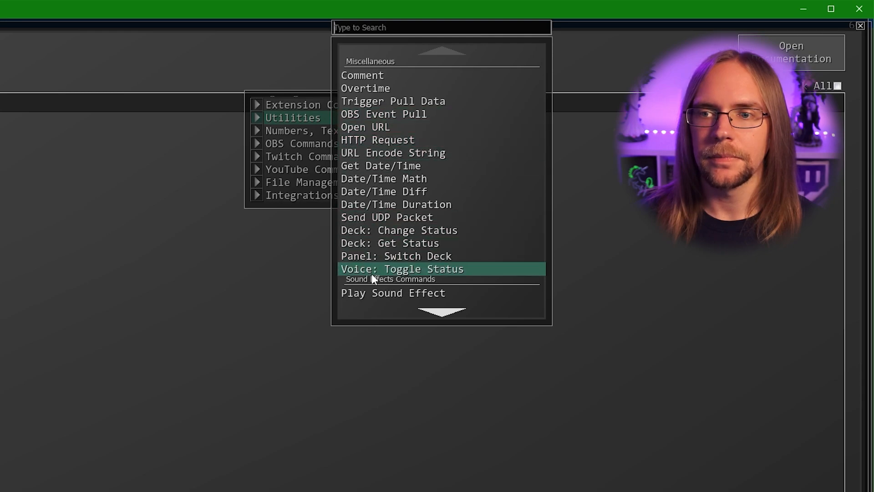
left_click(374, 293)
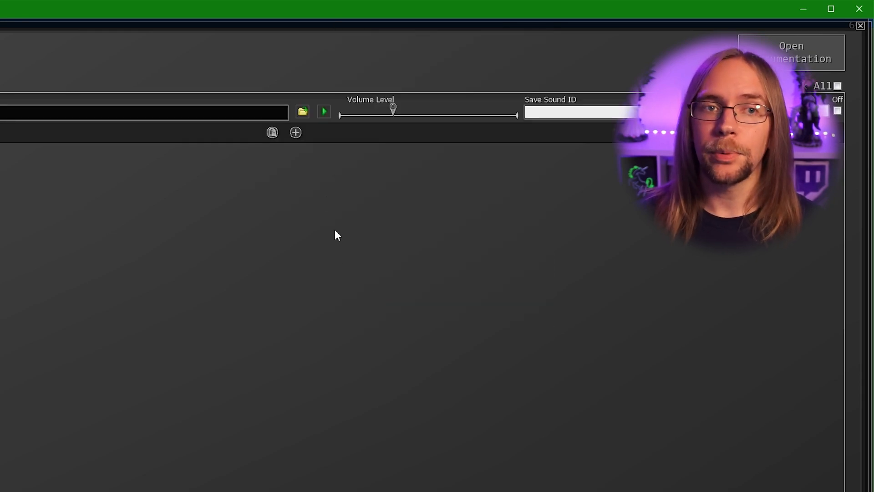
left_click(303, 112)
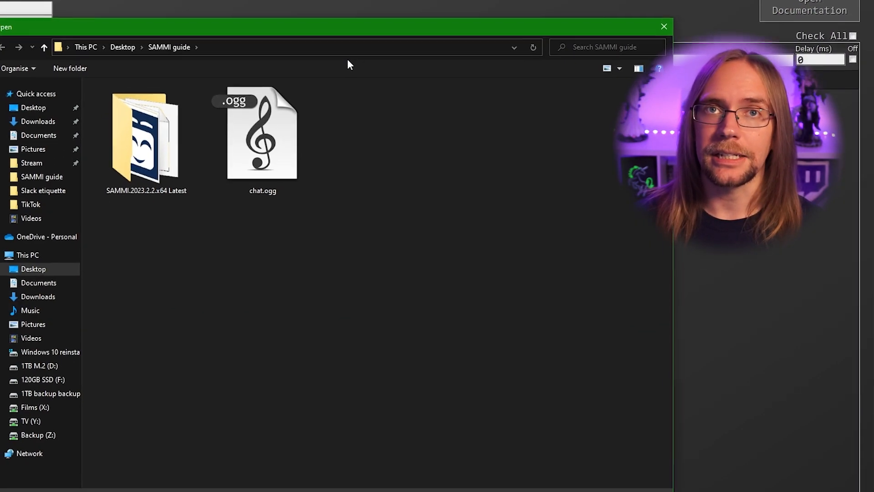
left_click(264, 145)
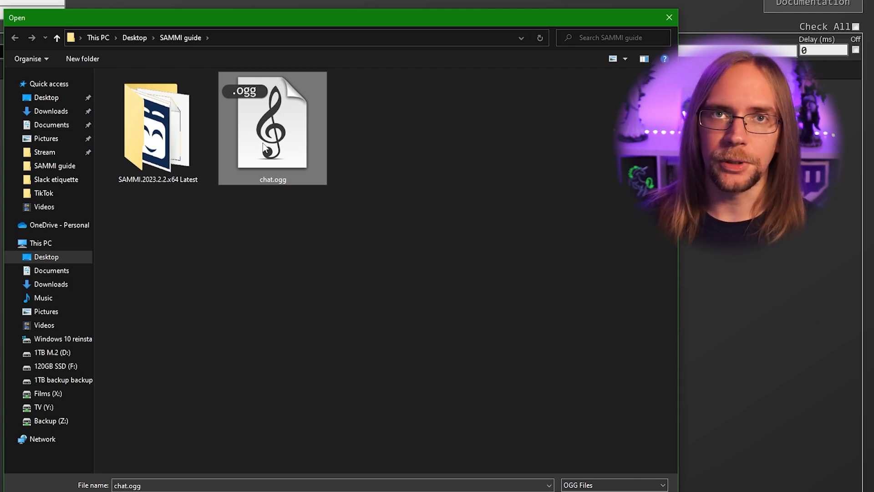
double_click(288, 143)
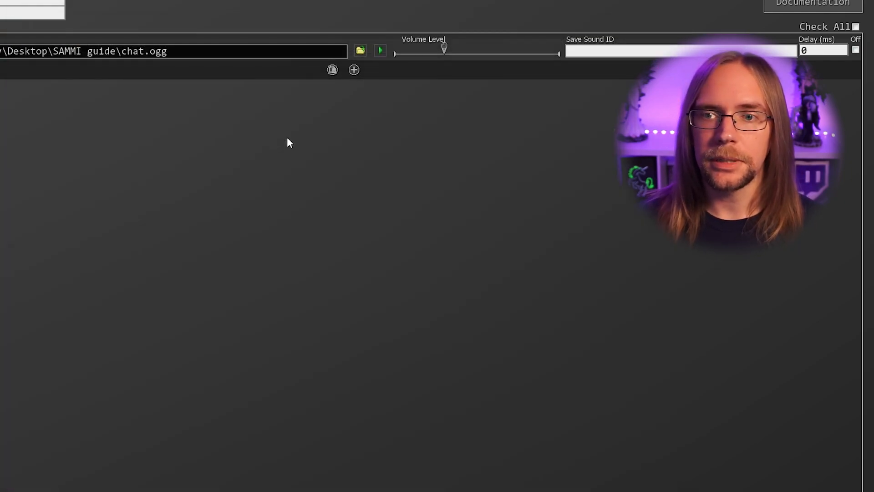
Preview the sound, then set its volume to about 77% and delay to 0
left_click(380, 50)
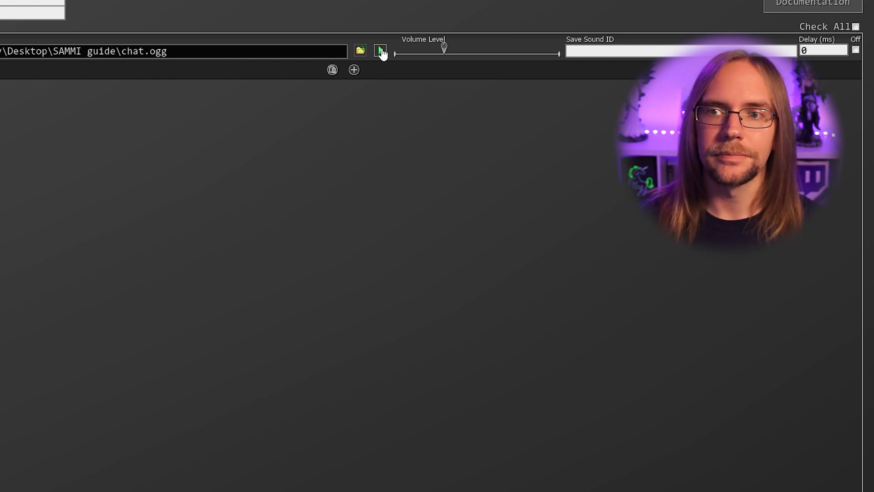
left_click_drag(441, 52, 527, 51)
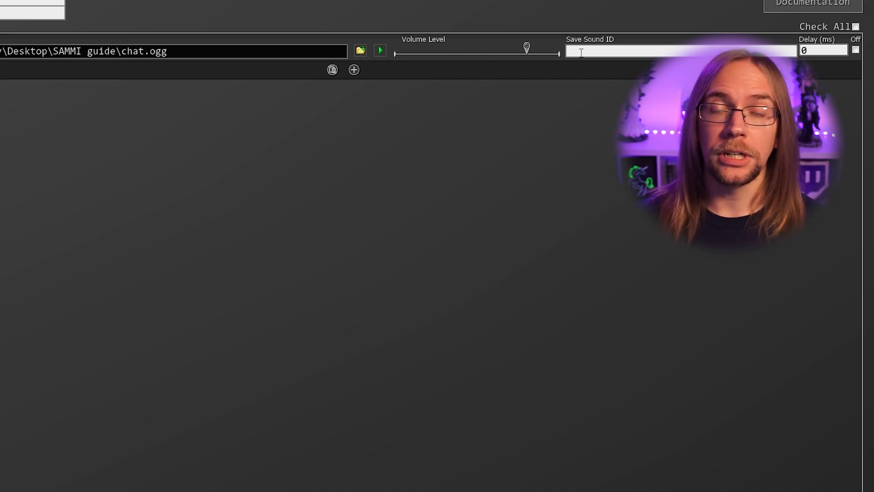
left_click(821, 53)
key("BackSpace")
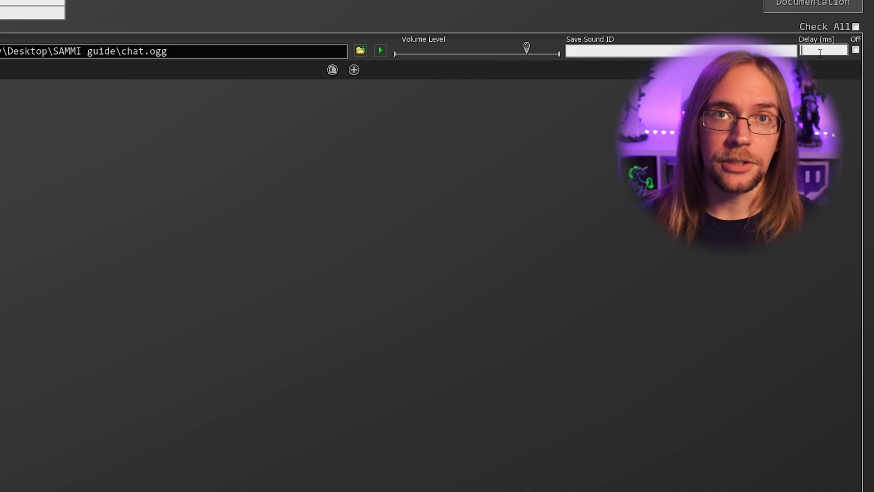
type("0")
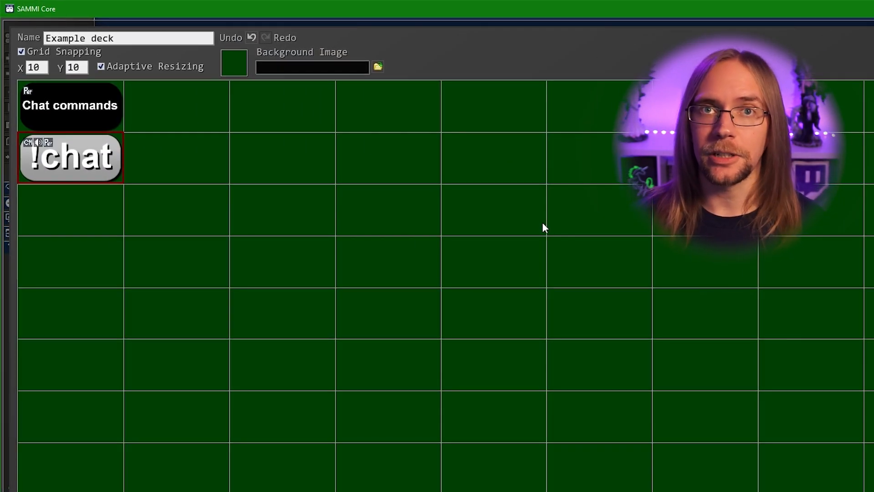
Add a Twitch Chat trigger to the !chat button's triggers list
right_click(64, 162)
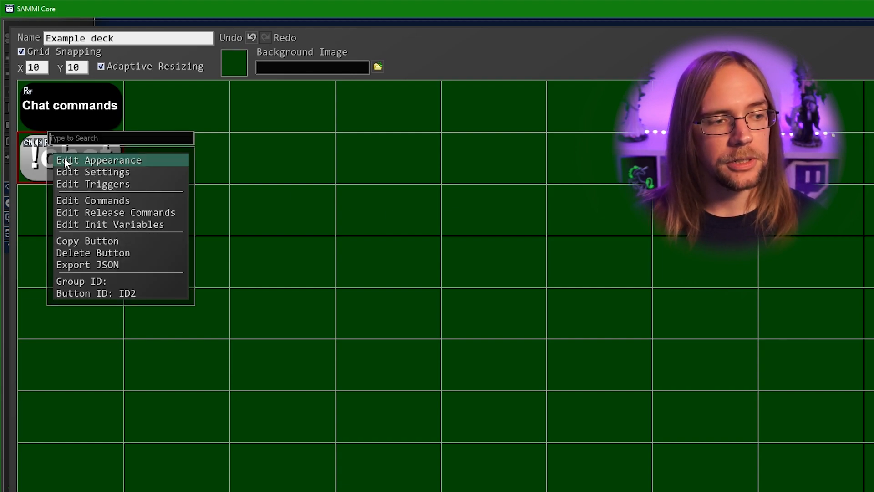
left_click(100, 184)
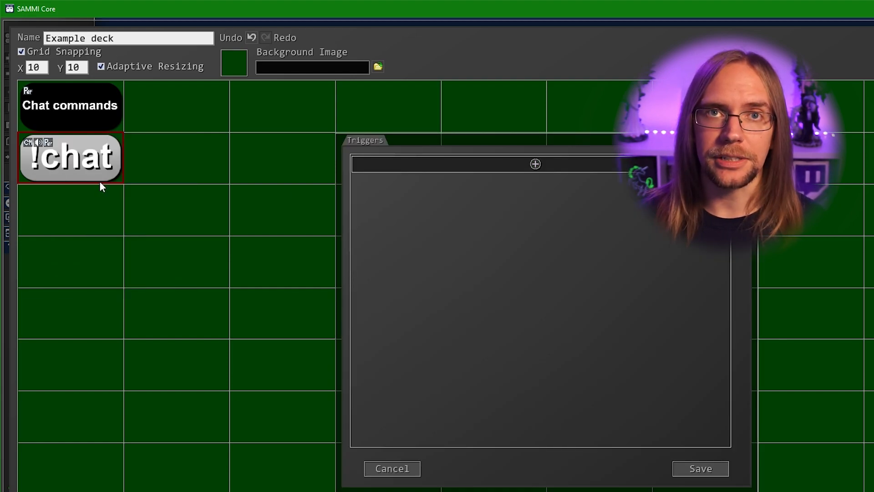
left_click(535, 164)
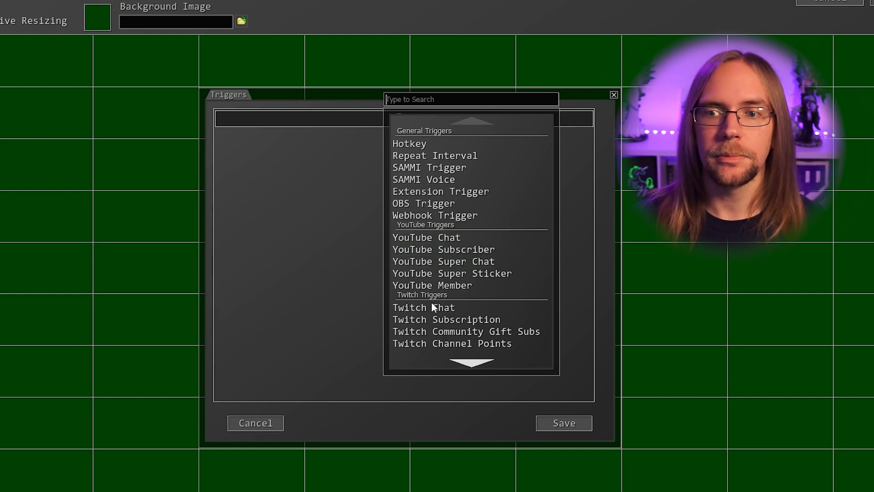
left_click(431, 308)
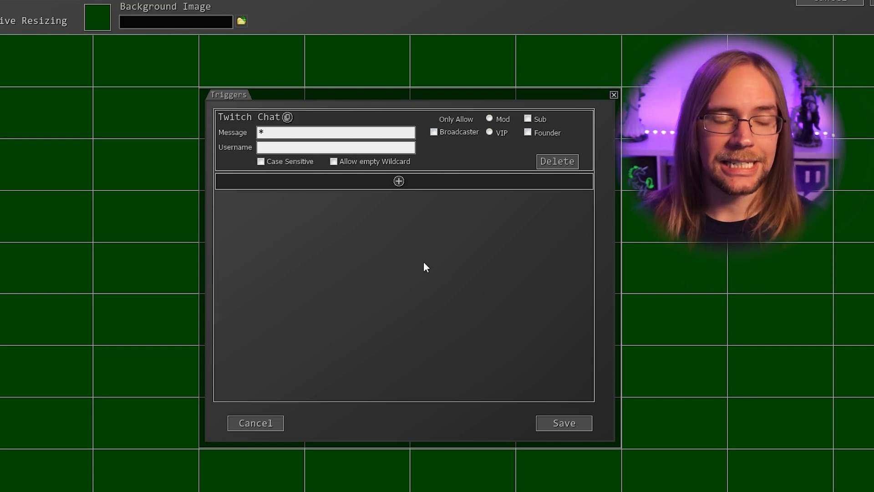
Replace the trigger's wildcard '*' message filter with '!chat'
left_click(306, 134)
key("ctrl+a")
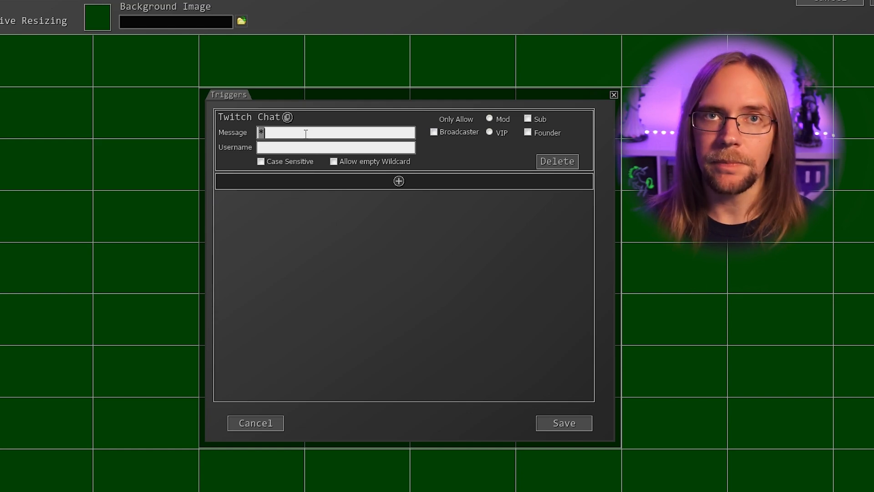
type("!chat")
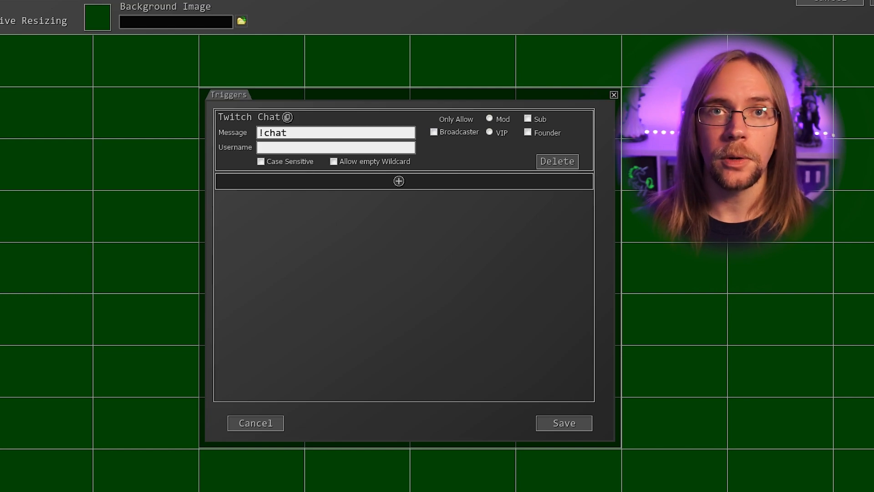
Try out broadcaster, moderator and VIP restrictions on the Twitch Chat trigger
left_click(434, 132)
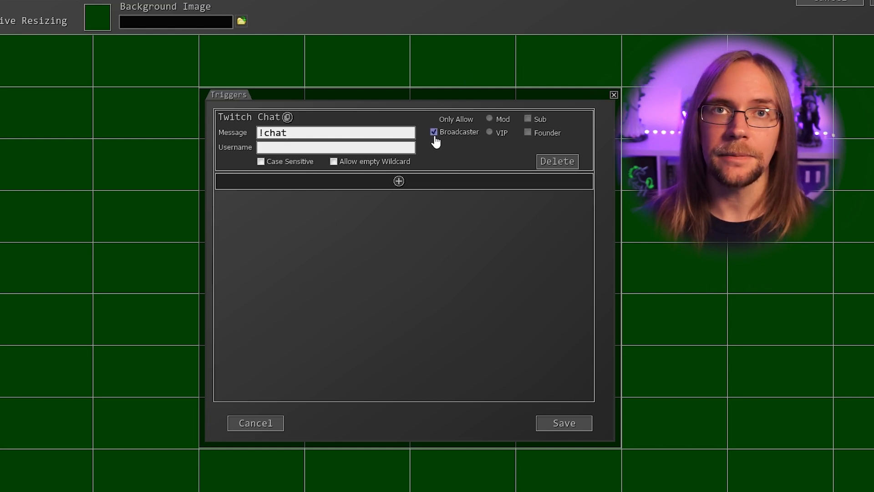
left_click(434, 132)
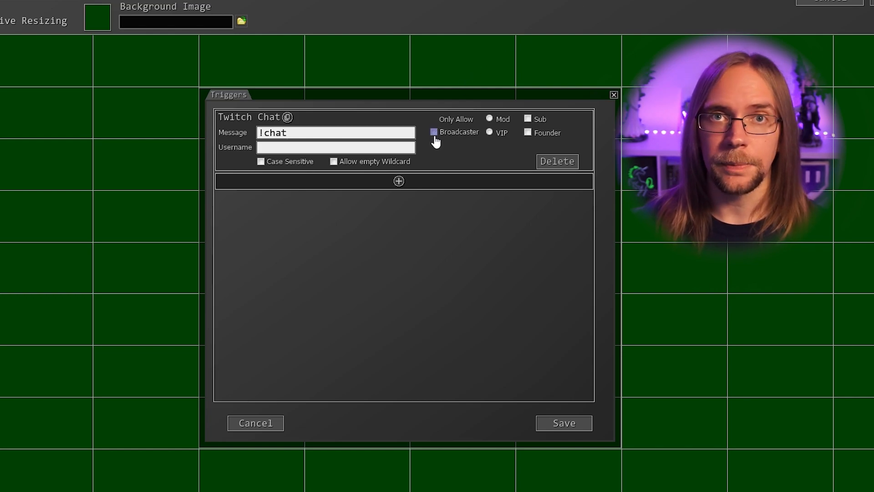
left_click(489, 119)
left_click(491, 132)
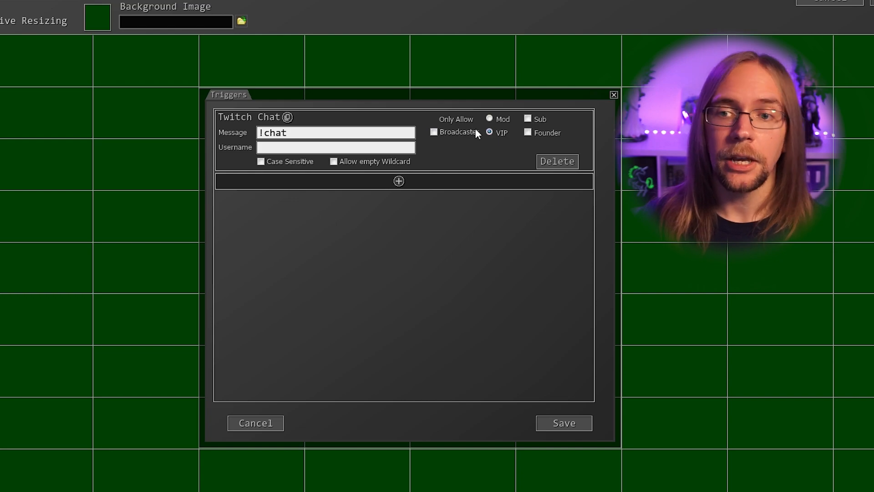
Duplicate the trigger, clear its subscriber and founder limits, delete the original, and save the deck
left_click(288, 118)
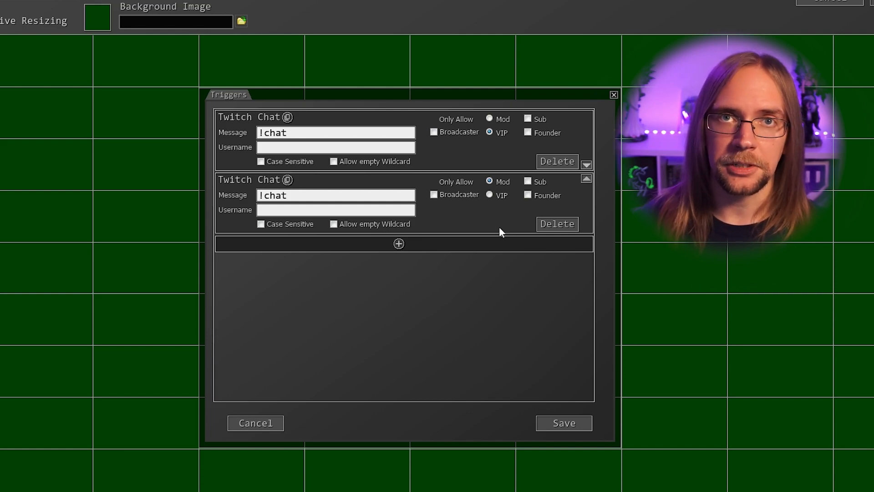
left_click(528, 183)
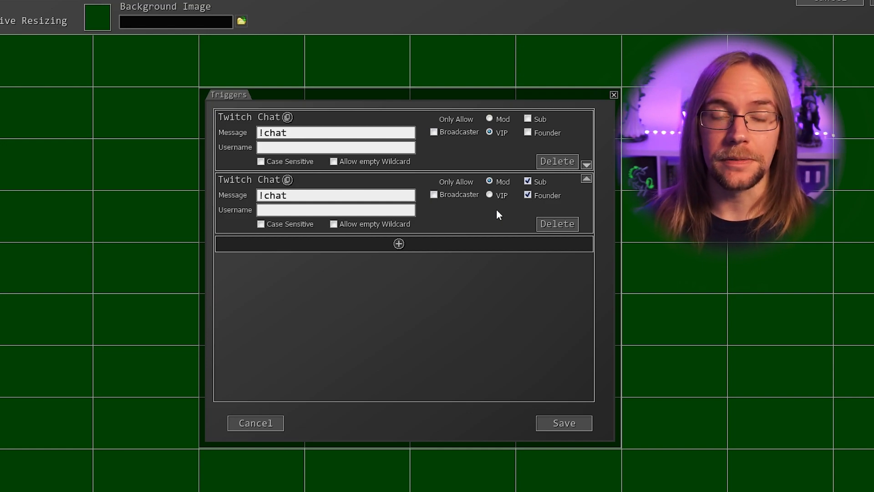
left_click(528, 195)
left_click(528, 181)
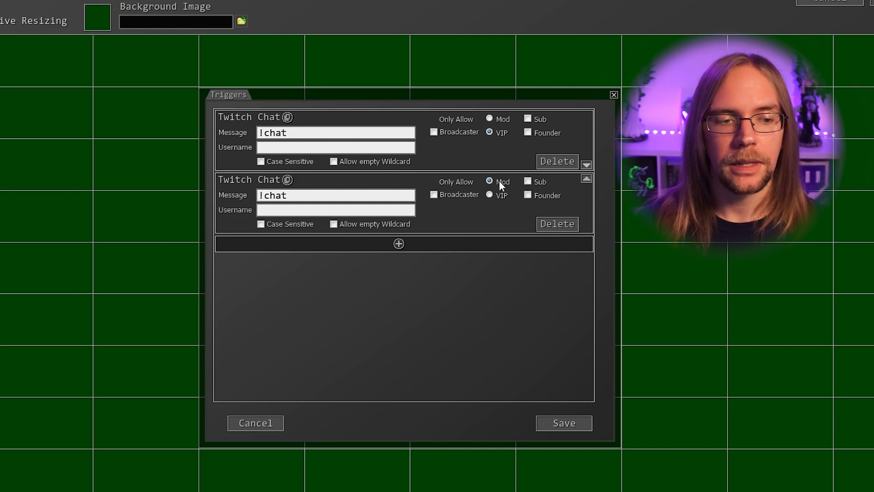
left_click(546, 165)
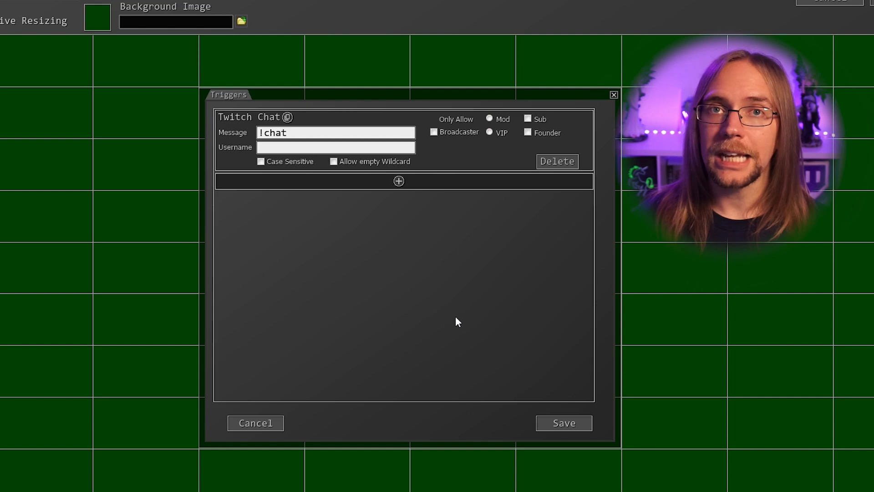
left_click(548, 426)
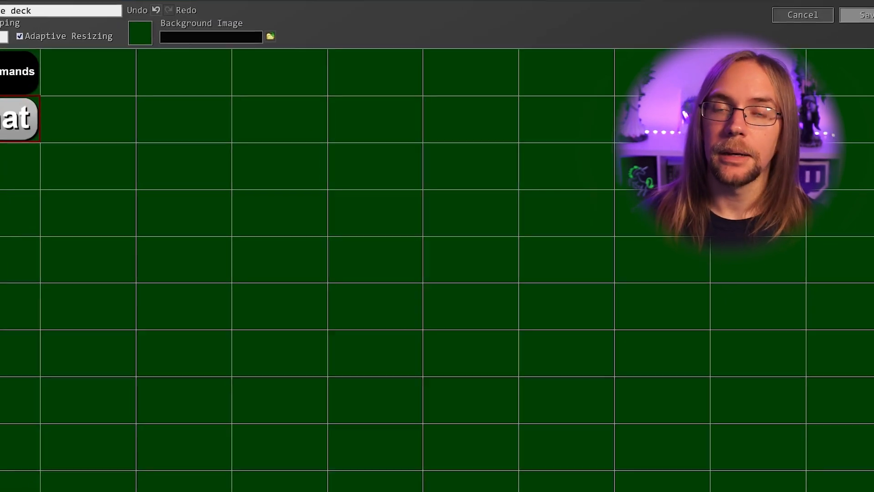
left_click(858, 15)
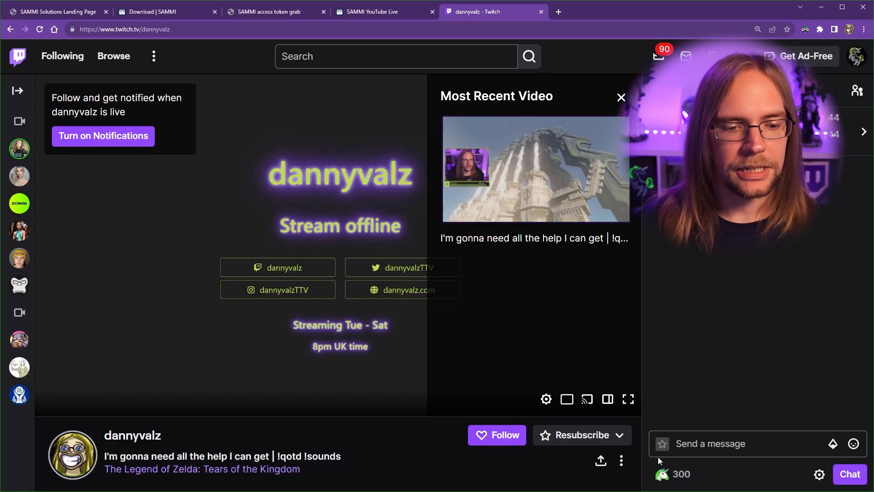
Send the message '!chat' in the Twitch channel chat
left_click(693, 445)
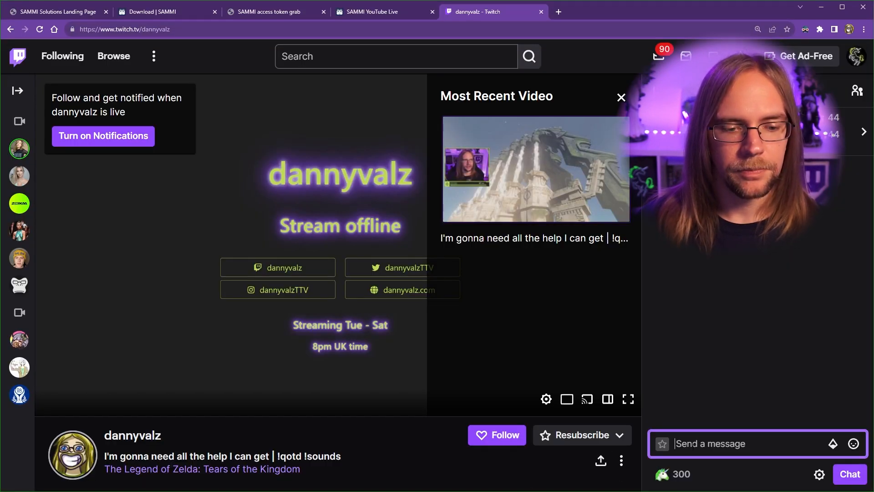
type("!chat")
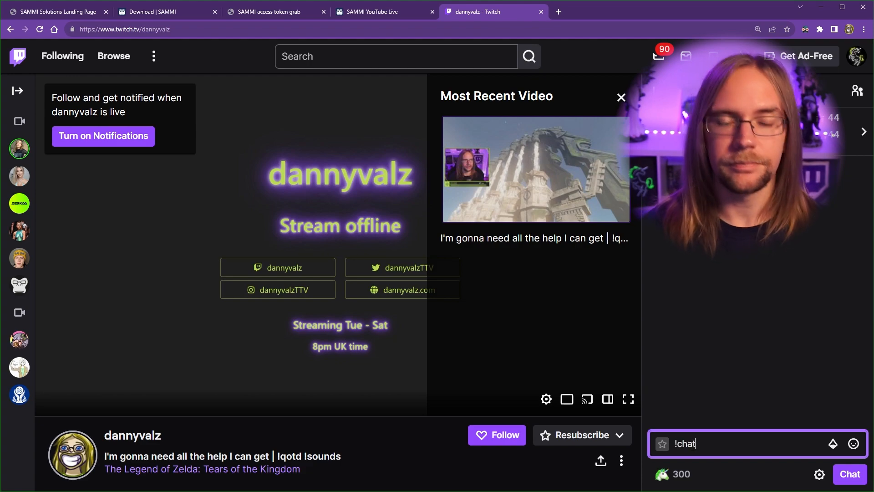
key("Return")
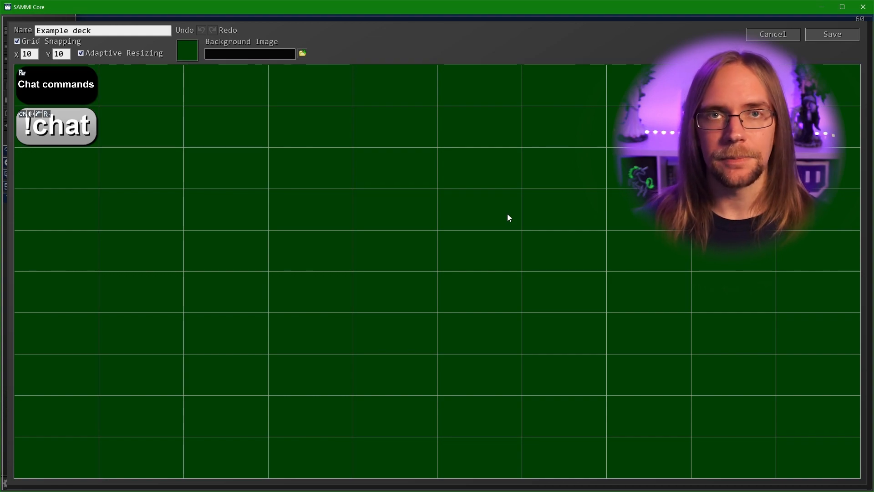
Add a Wait For Timeout command set to 30000 ms to the !chat button
double_click(60, 117)
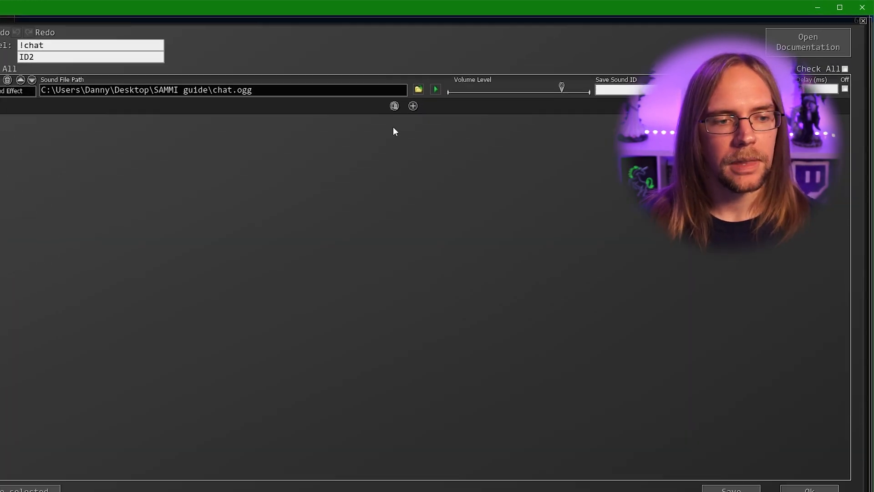
left_click(375, 114)
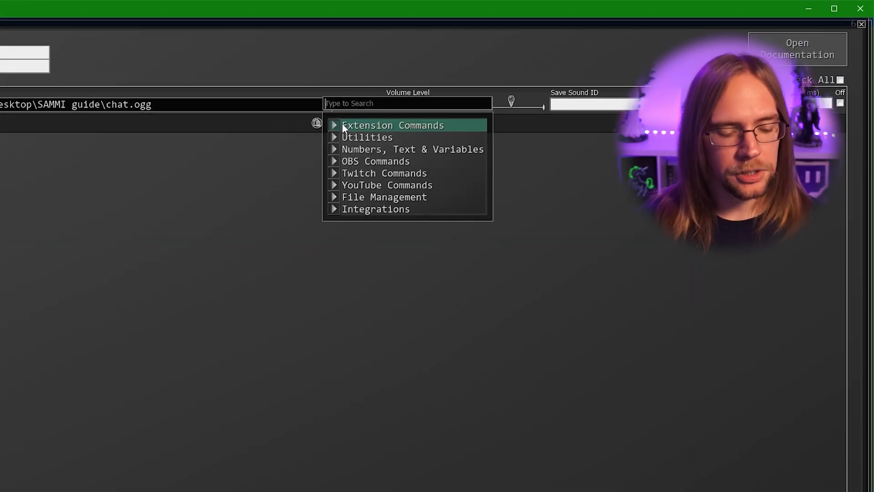
type("timeou")
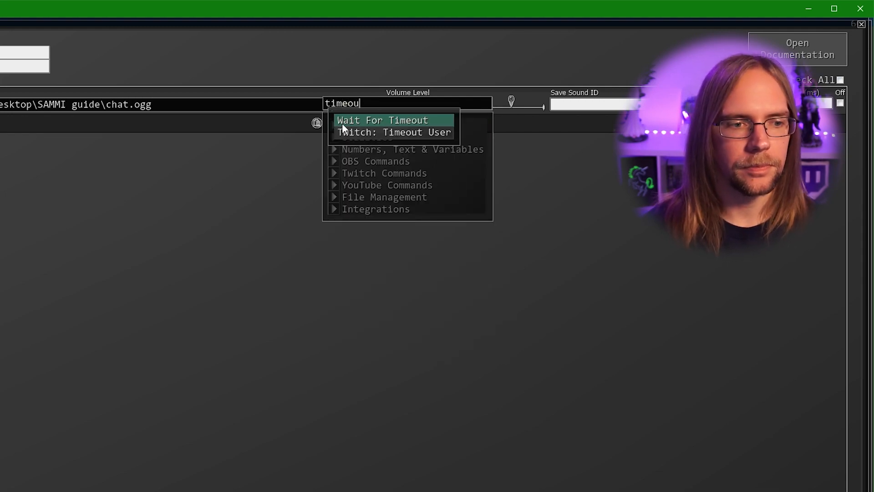
left_click(343, 123)
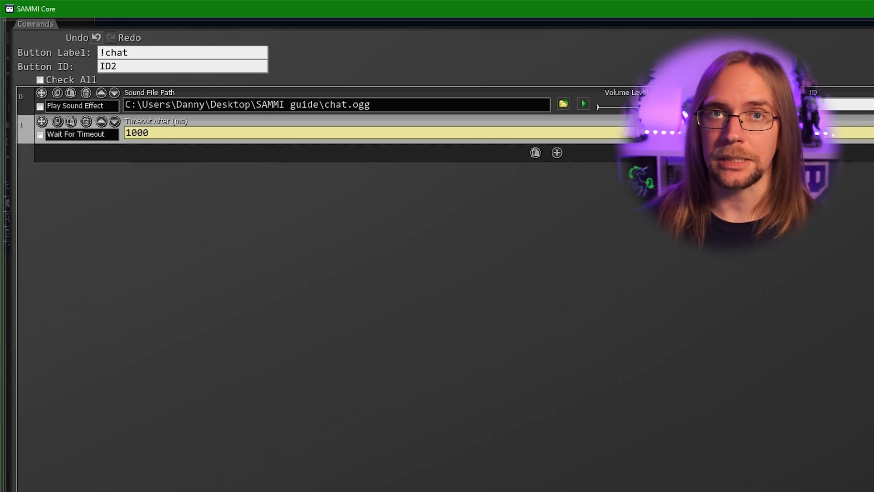
key("ctrl+a")
type("3")
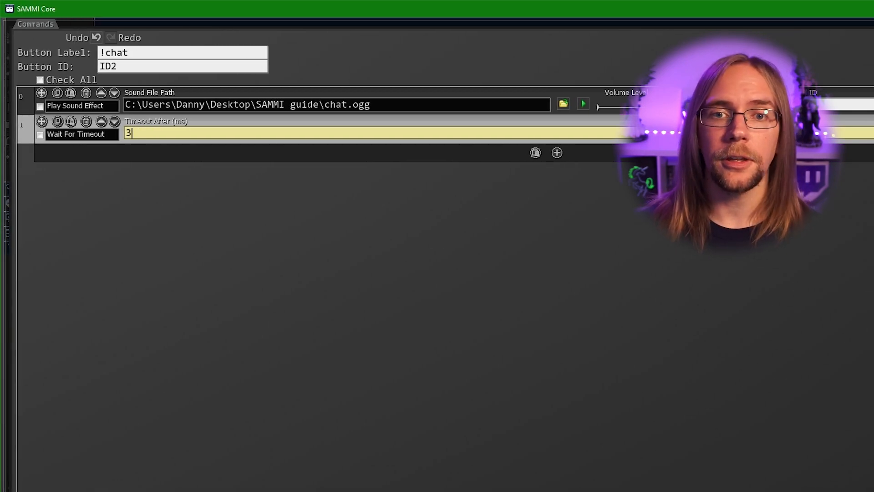
type("0000")
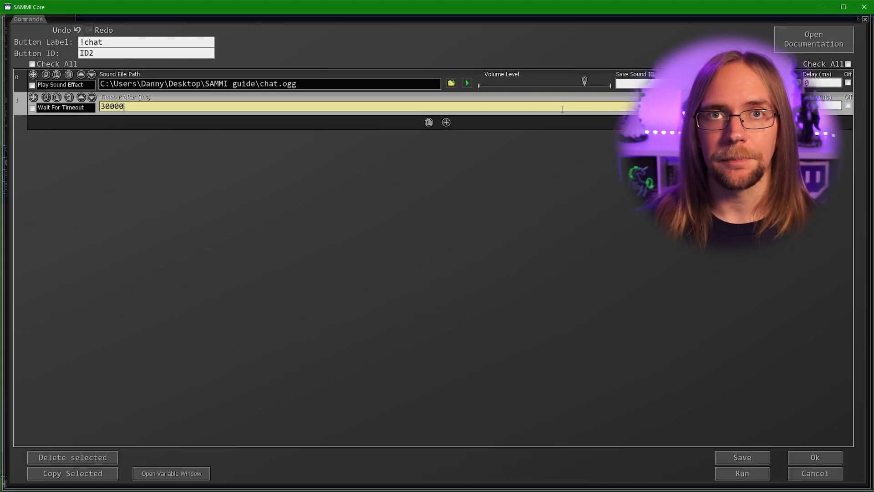
left_click(822, 459)
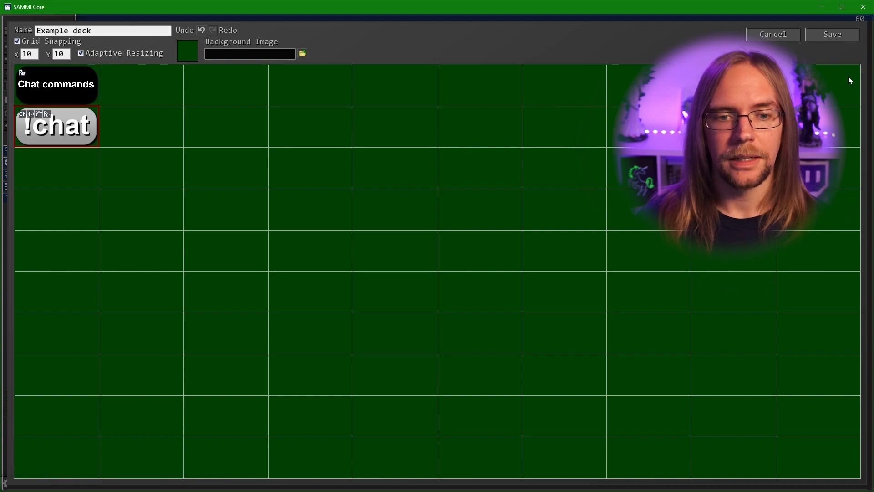
Save the deck, then post '!chat' repeatedly in Twitch chat, sending '.' to bypass duplicate blocking
left_click(840, 36)
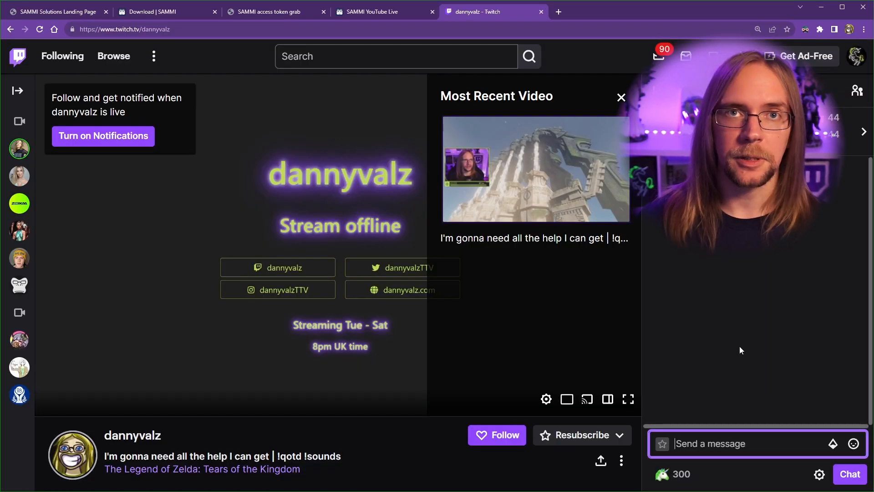
type("!chat")
key("Return")
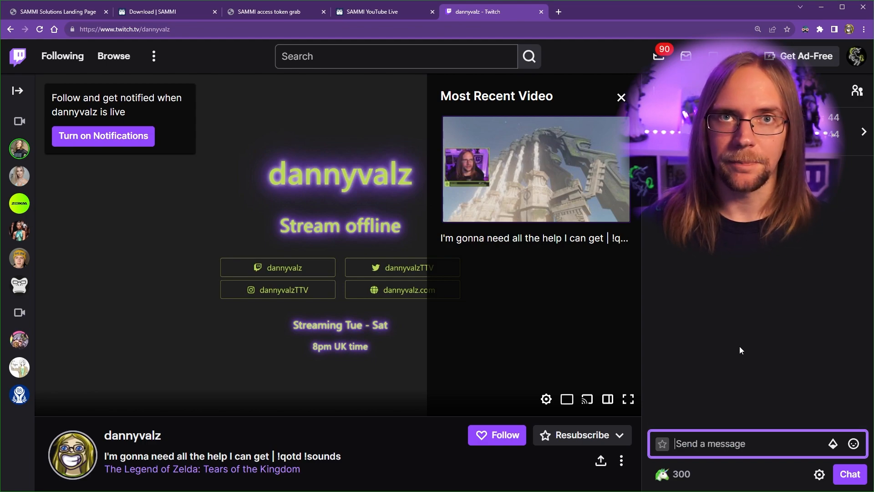
type("!chat")
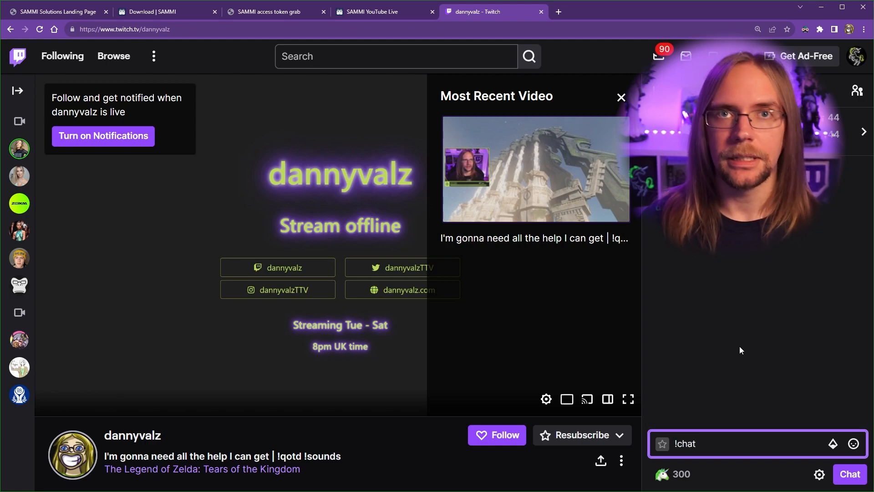
key("Return")
type(".")
key("Return")
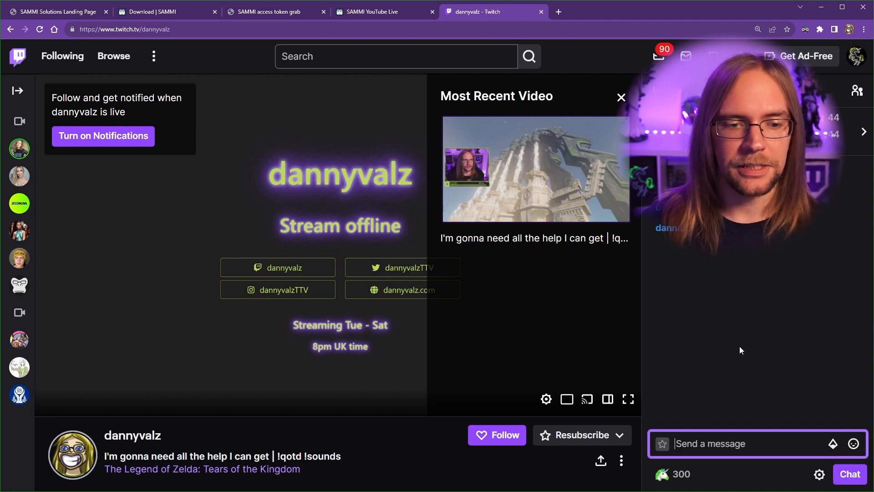
type("!chat")
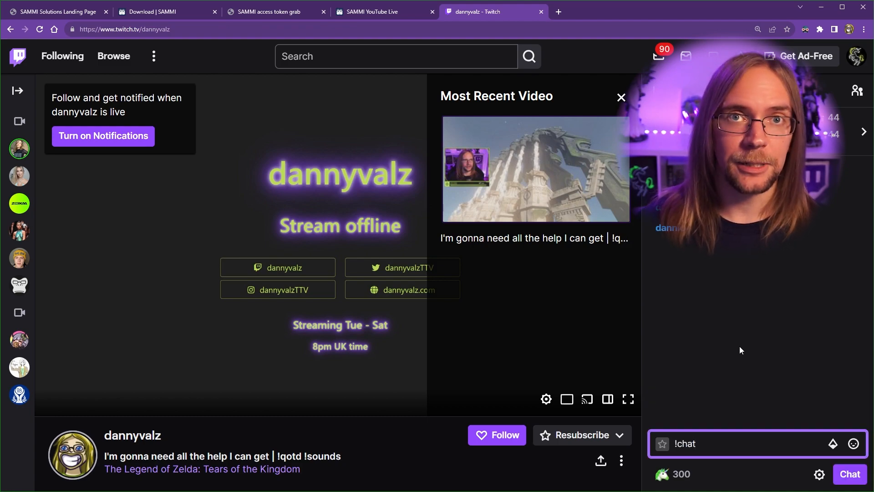
key("Return")
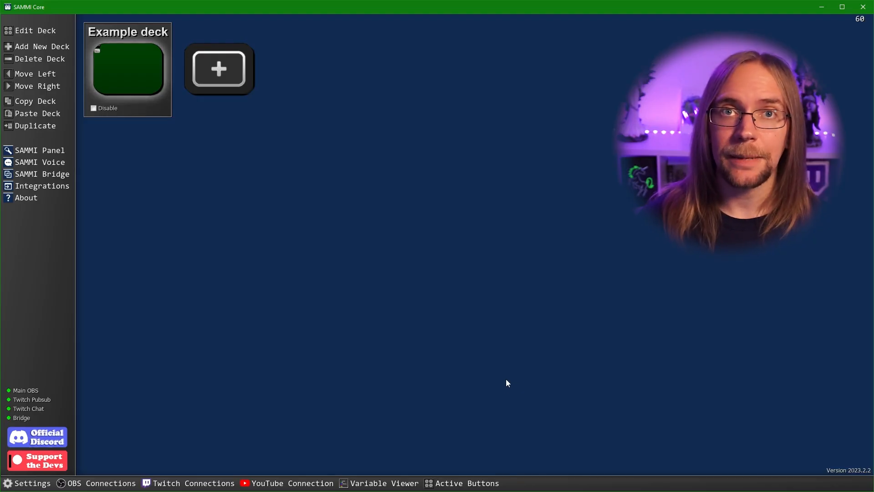
left_click(475, 484)
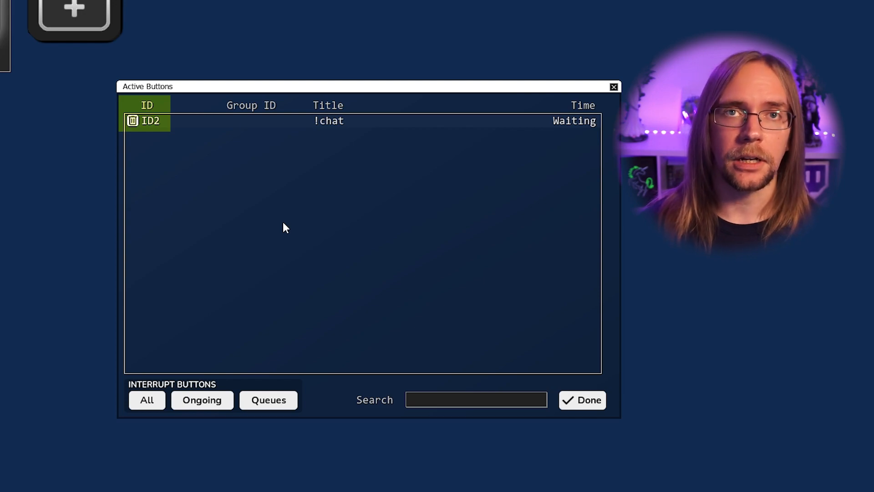
left_click(594, 406)
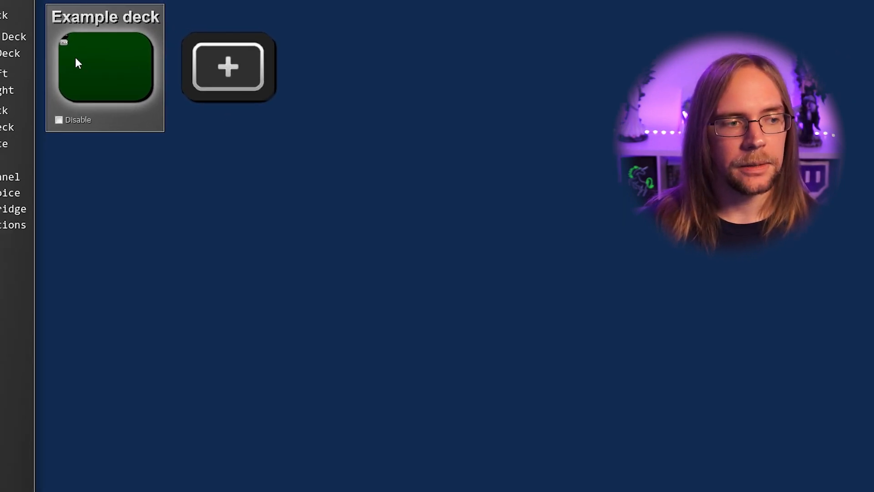
left_click(68, 50)
double_click(85, 174)
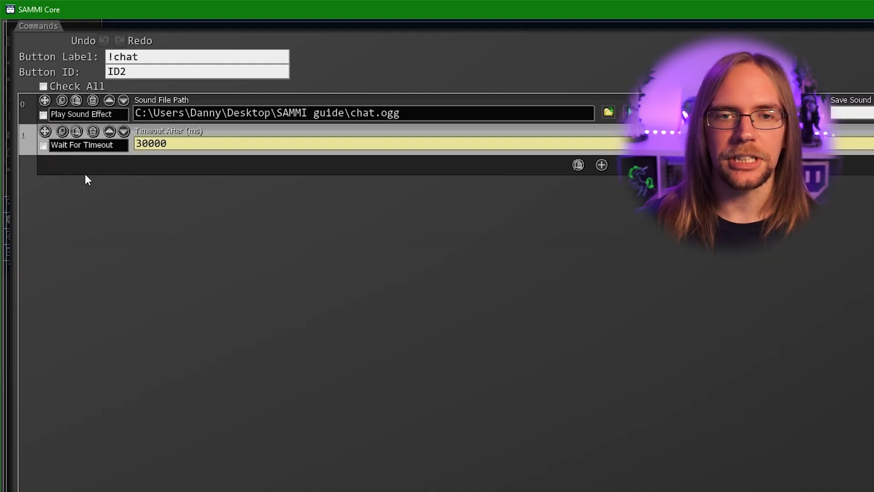
left_click_drag(134, 69, 37, 67)
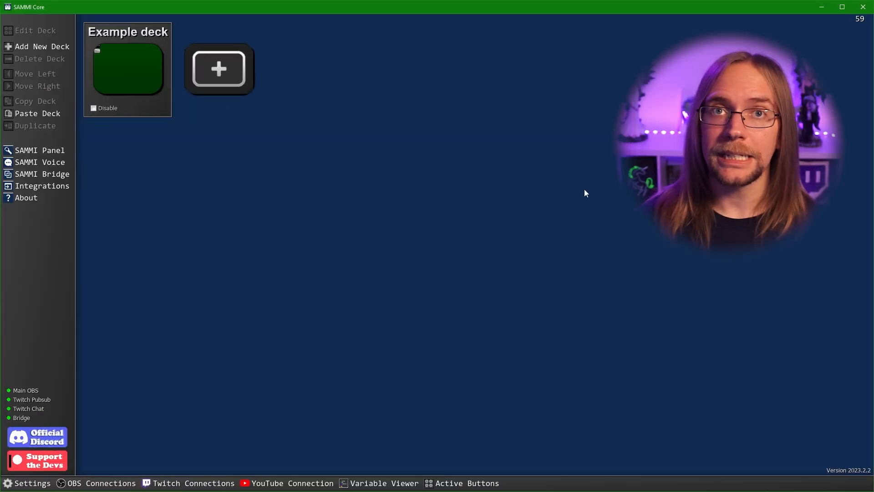
Show the streamer account's channel point rewards via Twitch Connections' Edit Rewards
left_click(211, 483)
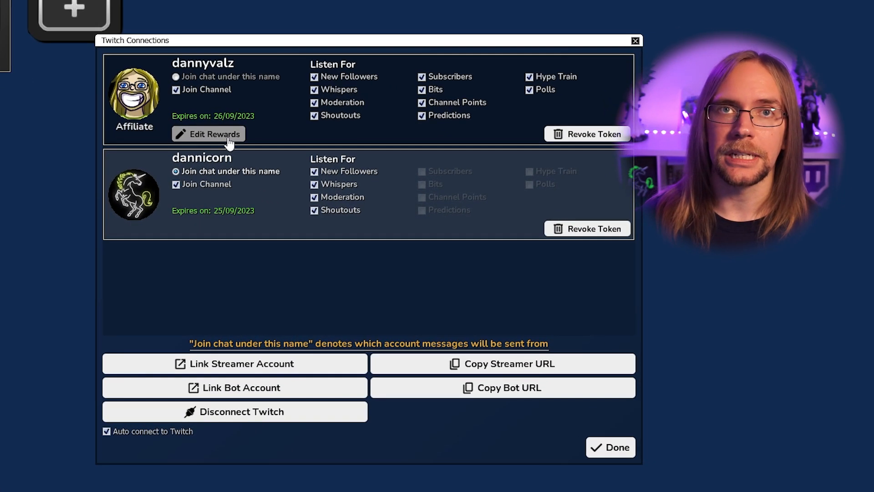
left_click(229, 142)
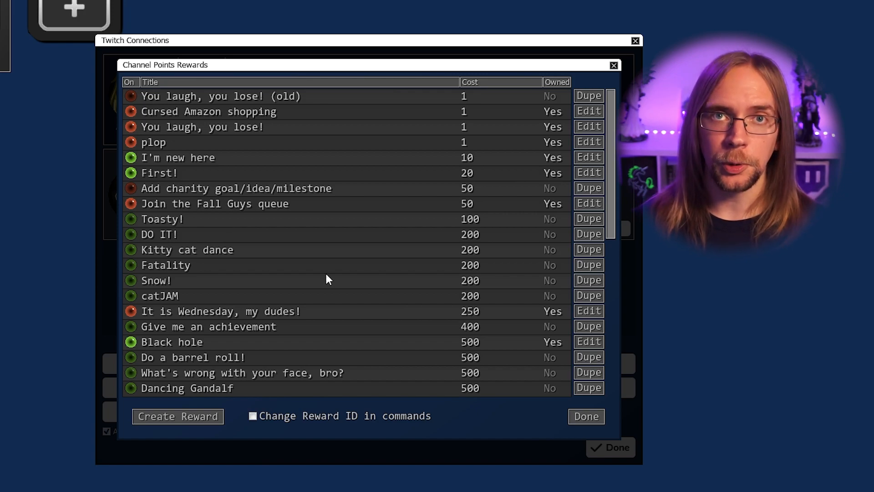
Start a new reward titled 'I feel dizzy' costing 999999999, set to skip the reward queue
left_click(181, 420)
type("I feel dizzy")
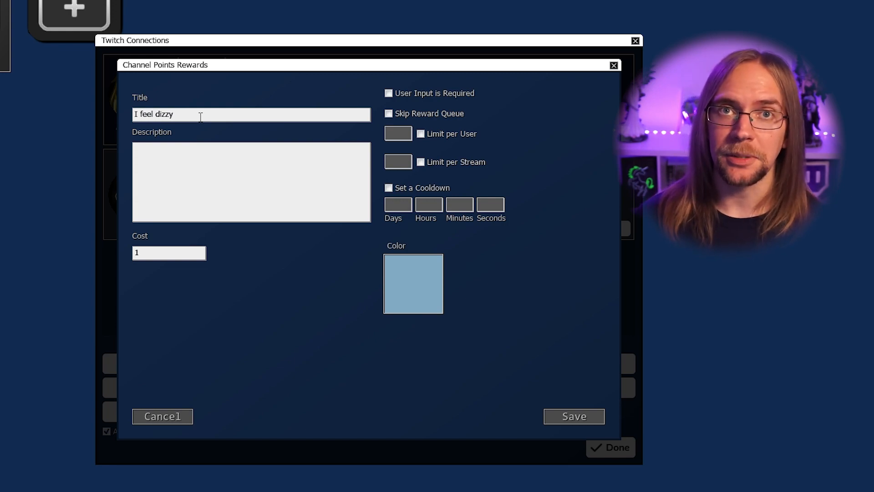
key("Tab")
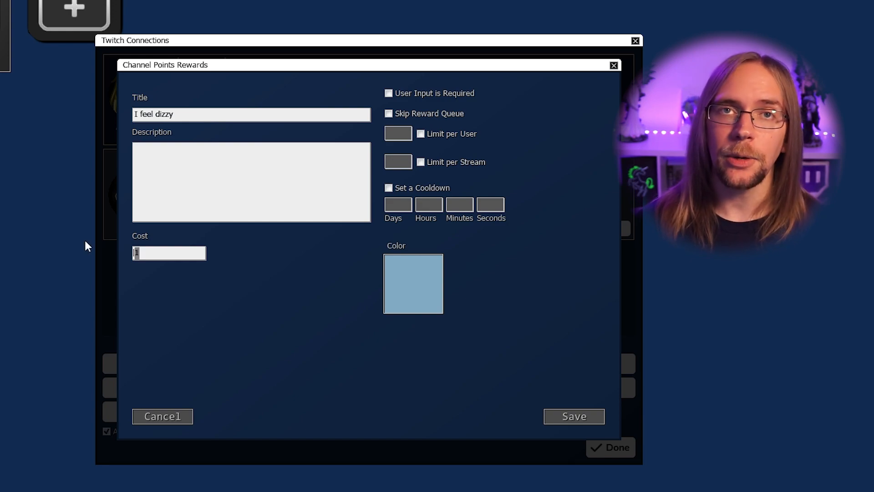
type("9999")
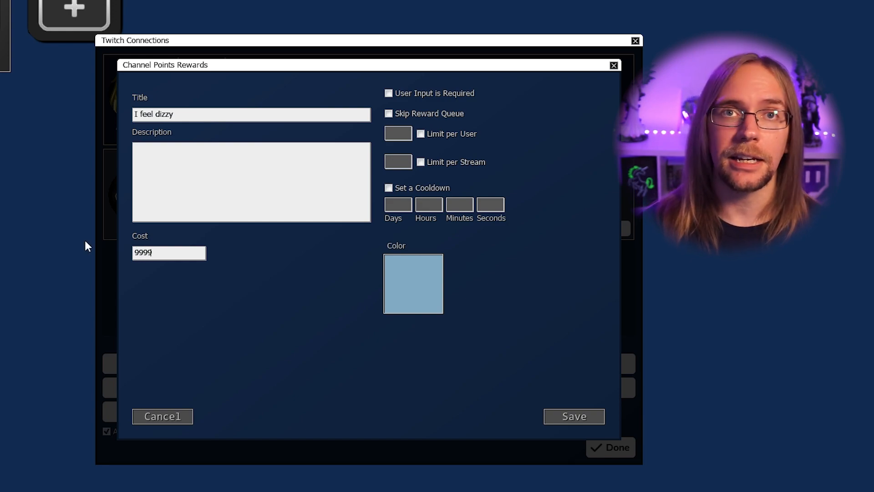
type("999999")
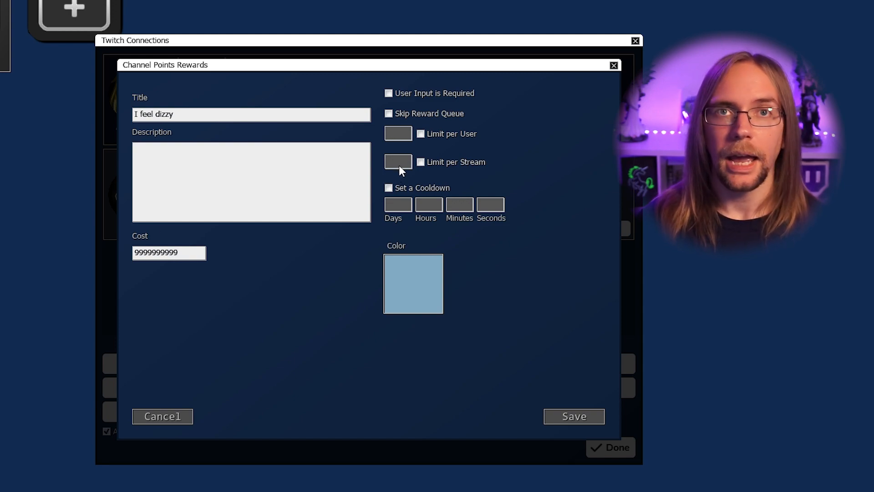
left_click(389, 188)
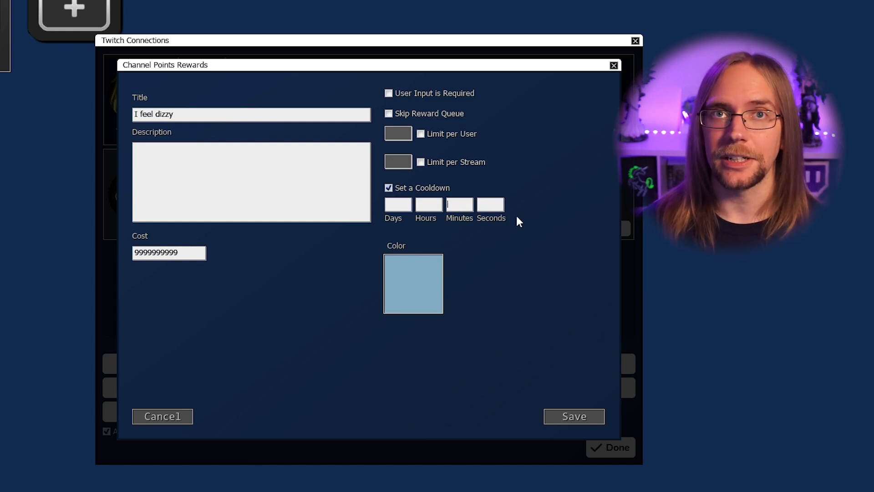
left_click(389, 189)
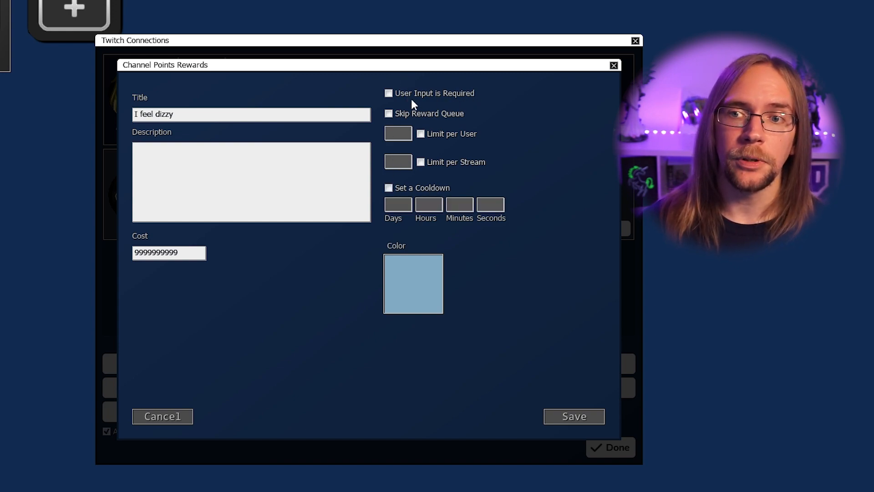
left_click(389, 114)
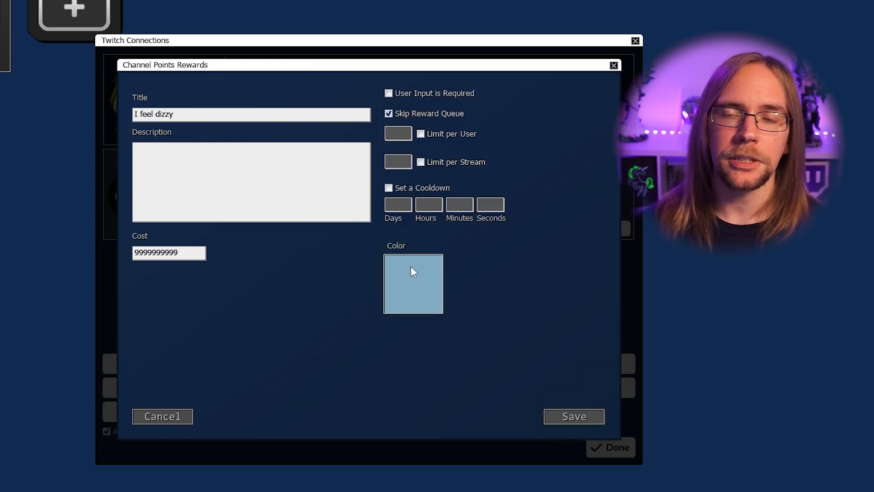
Give the reward the light blue colour 82AAC3 and save it
left_click(400, 280)
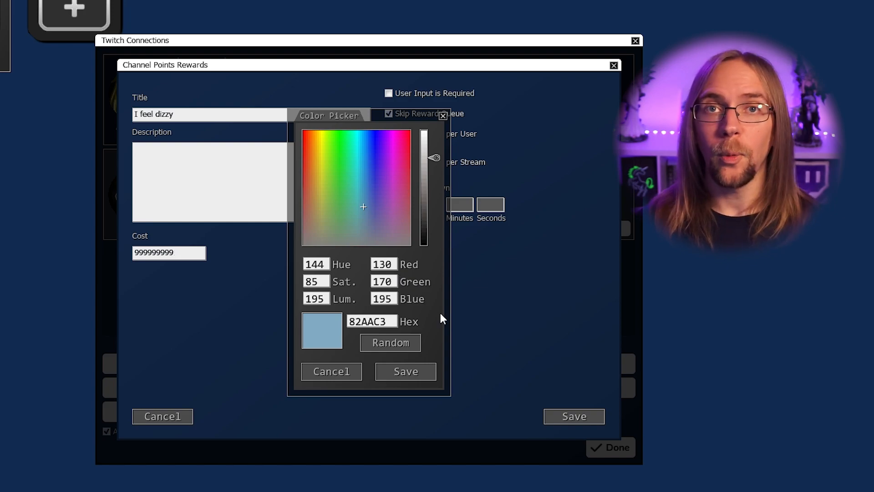
left_click(420, 378)
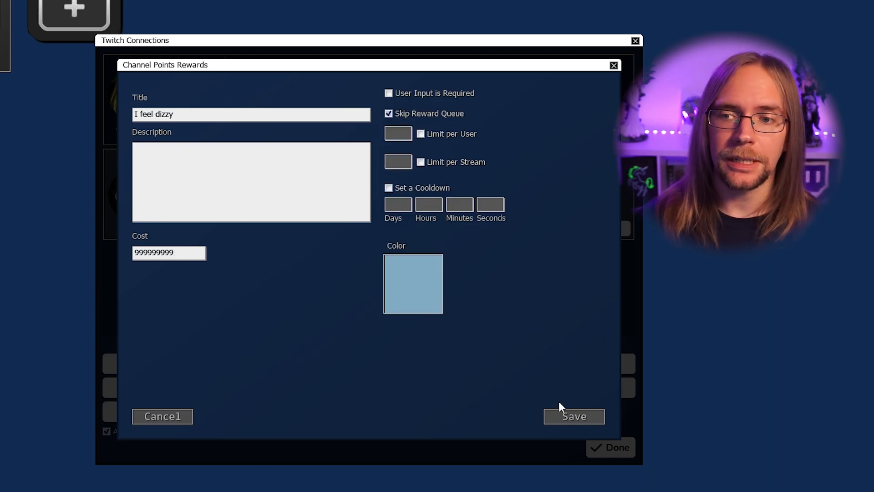
left_click(575, 417)
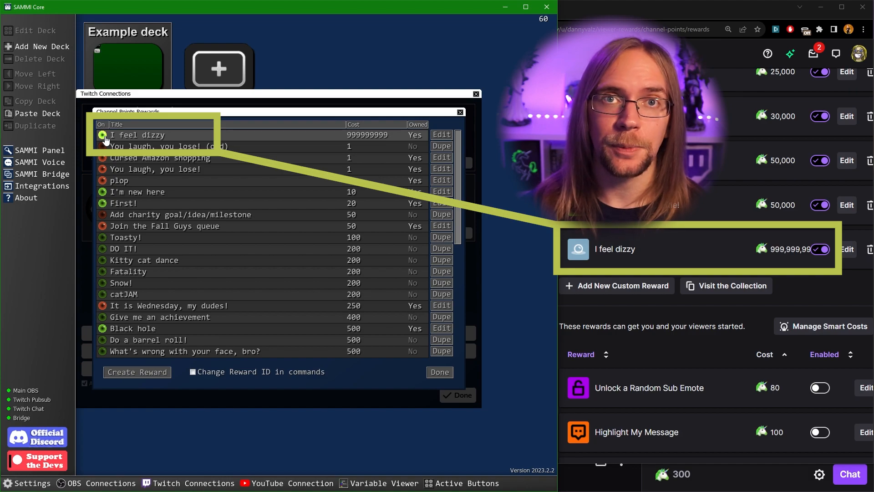
Toggle the I feel dizzy reward's On indicator in the rewards list
left_click(105, 137)
left_click(105, 136)
left_click(103, 135)
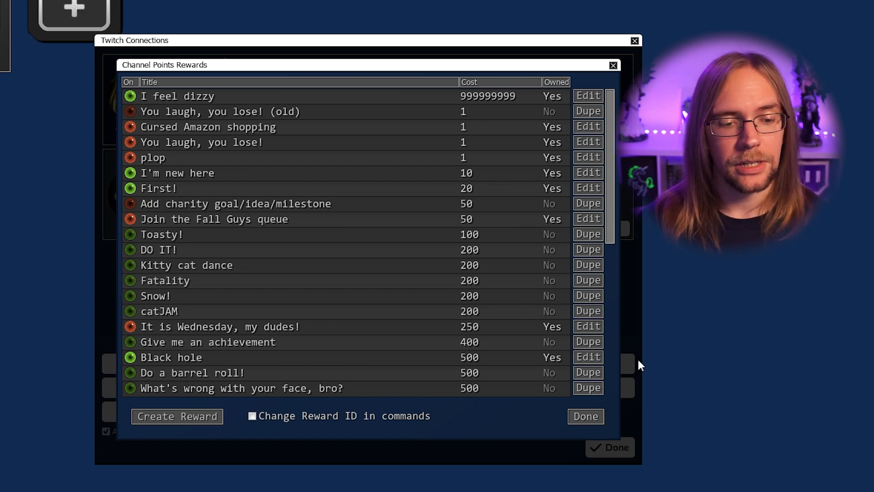
Close the Channel Points Rewards and Twitch Connections windows and reopen the Example deck
left_click(596, 421)
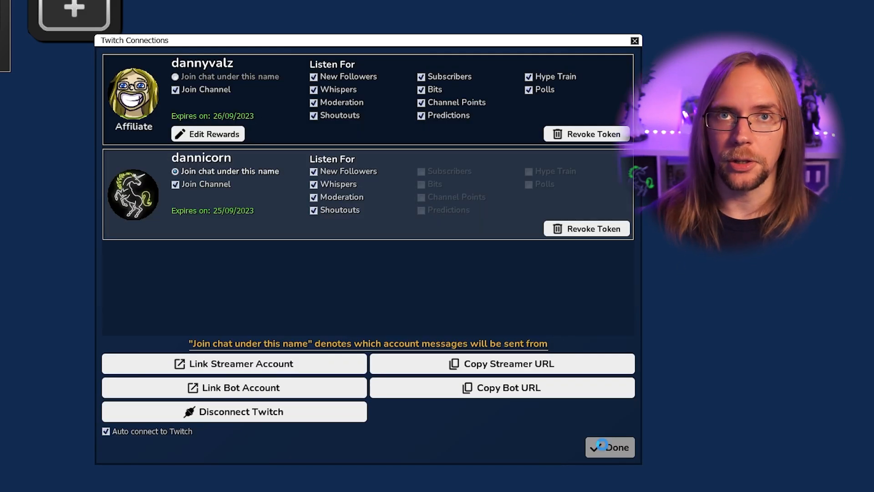
left_click(602, 445)
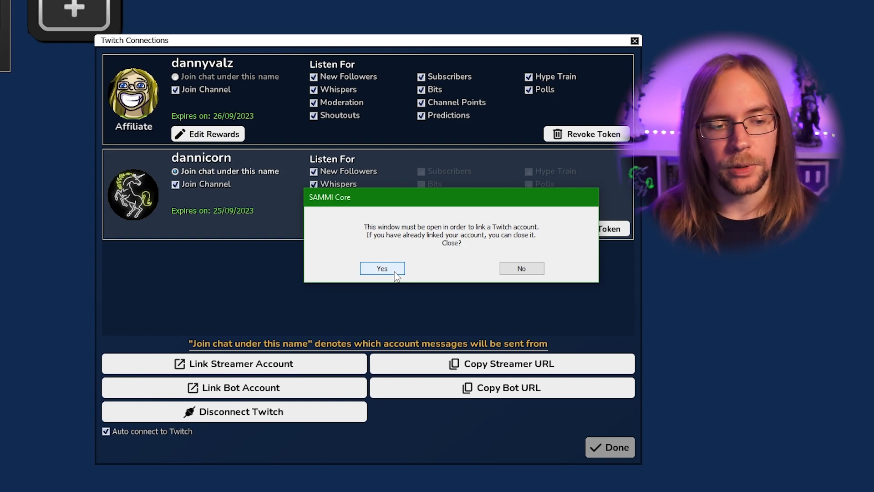
left_click(395, 272)
double_click(146, 73)
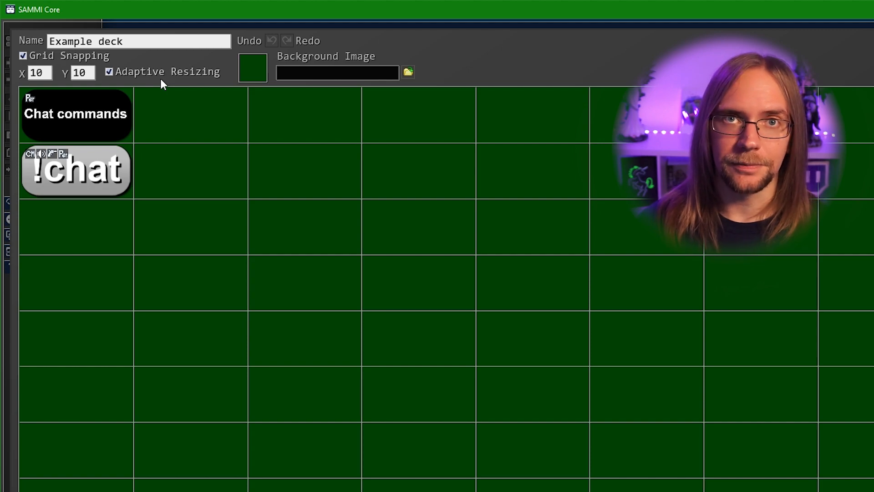
Copy the Chat commands button into an empty cell and relabel it 'Channel points'
right_click(79, 101)
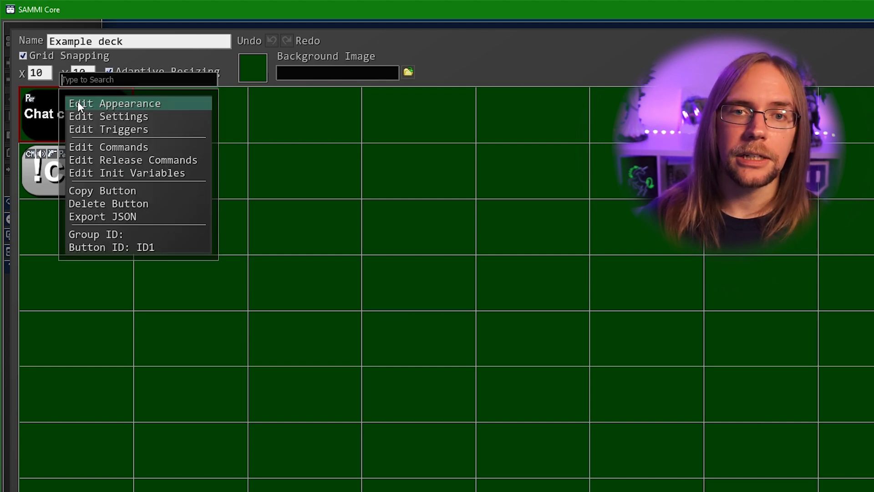
left_click(94, 190)
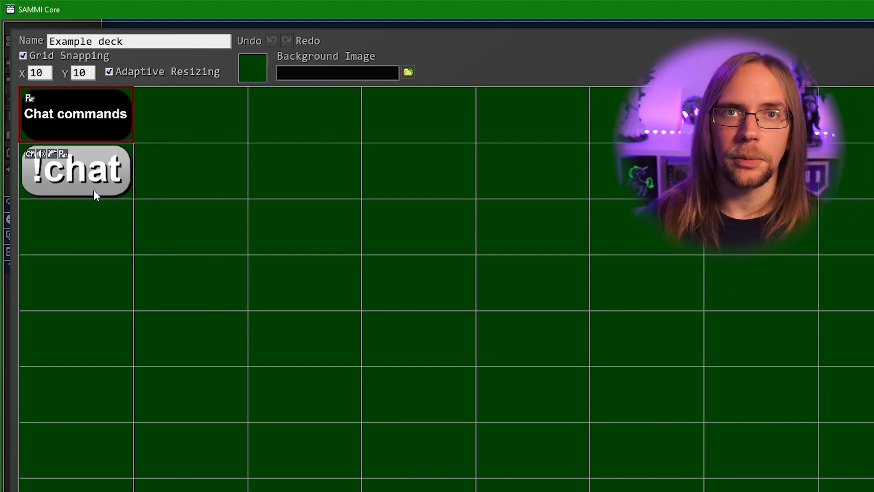
right_click(46, 293)
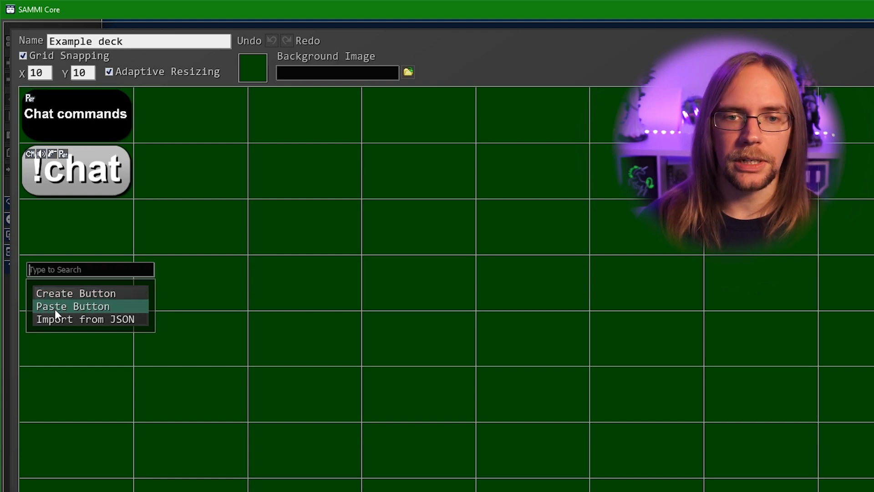
left_click(54, 310)
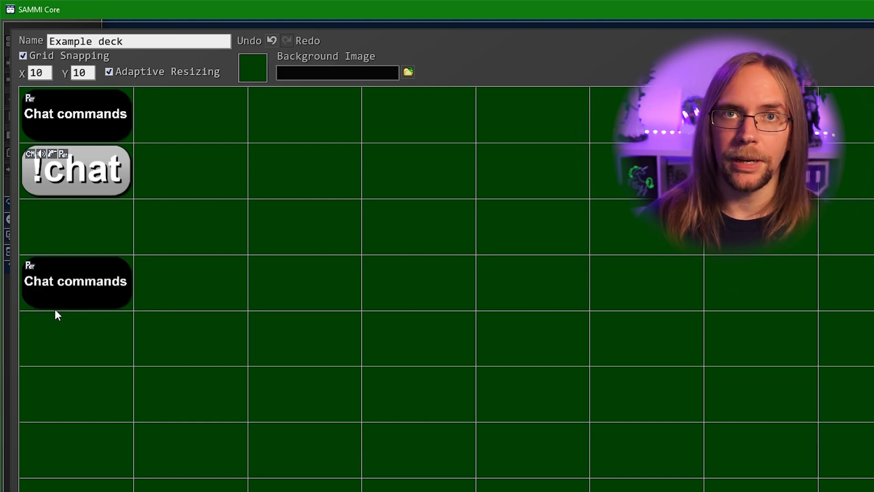
right_click(64, 285)
left_click(80, 282)
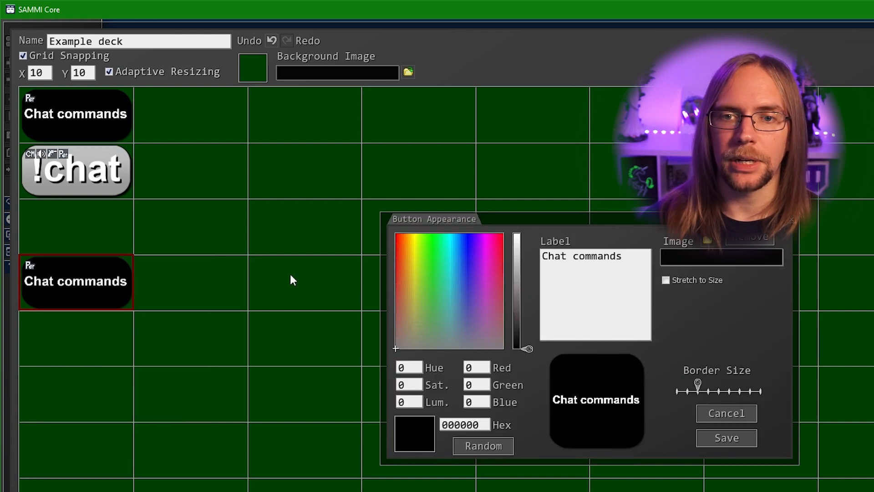
left_click(615, 256)
key("ctrl+a")
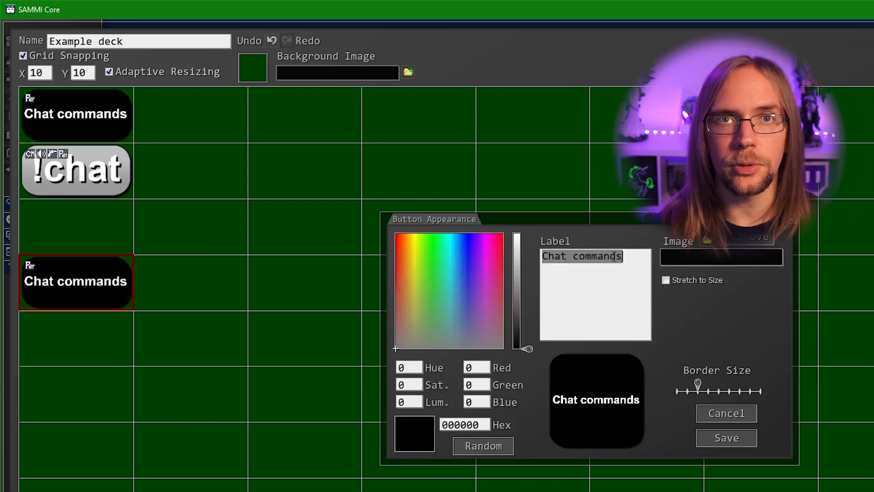
type("Channel points")
left_click(740, 437)
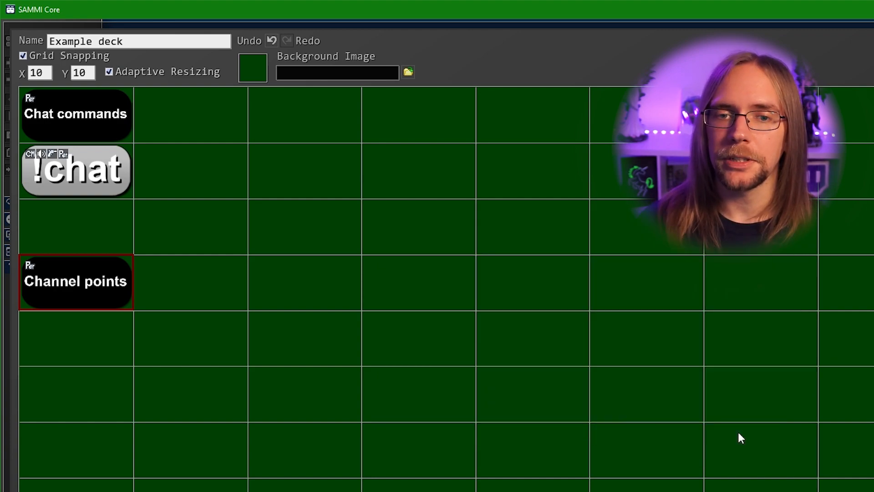
Create a blank button below Channel points and open its command list
double_click(86, 334)
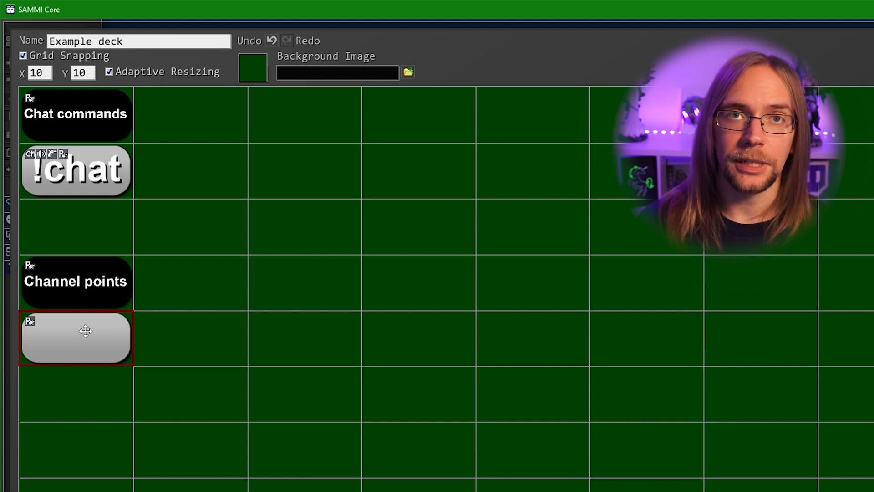
double_click(86, 332)
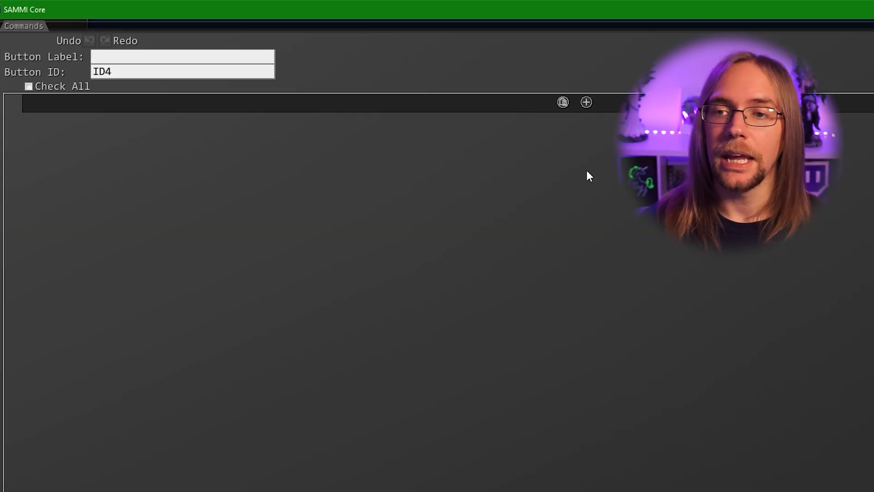
left_click(601, 102)
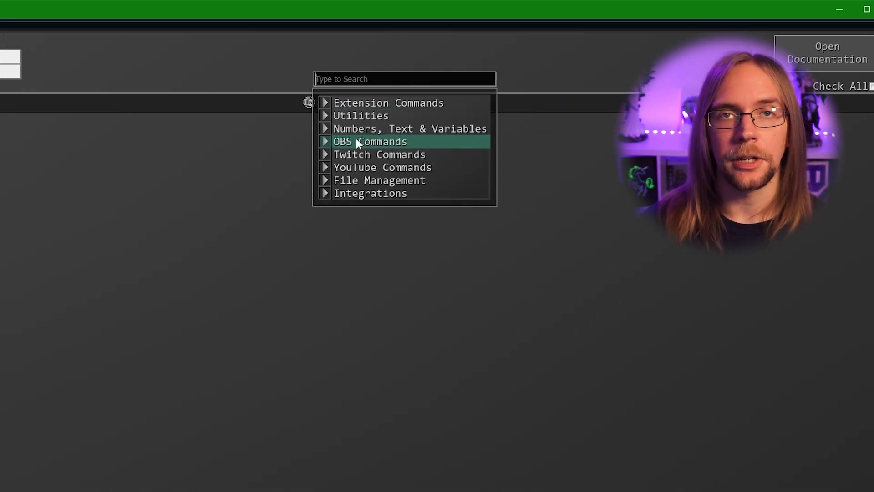
Add a Motion: Source Rotation command rotating from 0 to 720 over 1000 ms
left_click(356, 141)
scroll(384, 137, "down", 9)
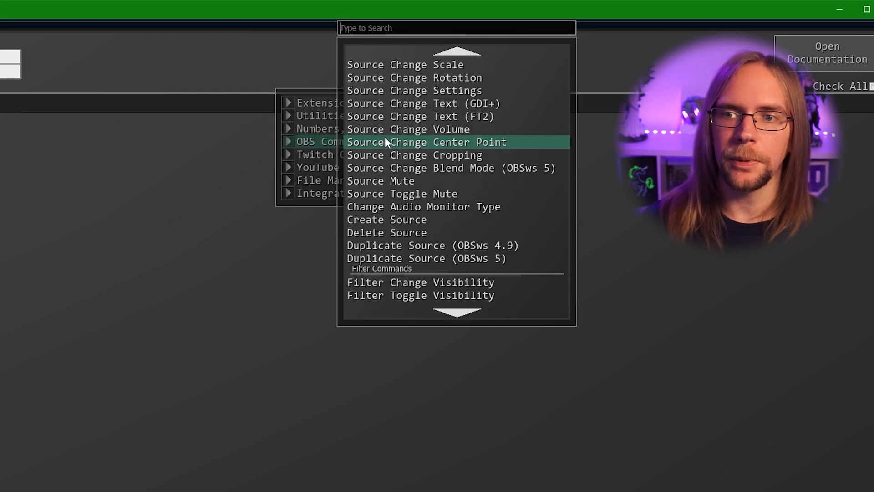
scroll(399, 138, "down", 5)
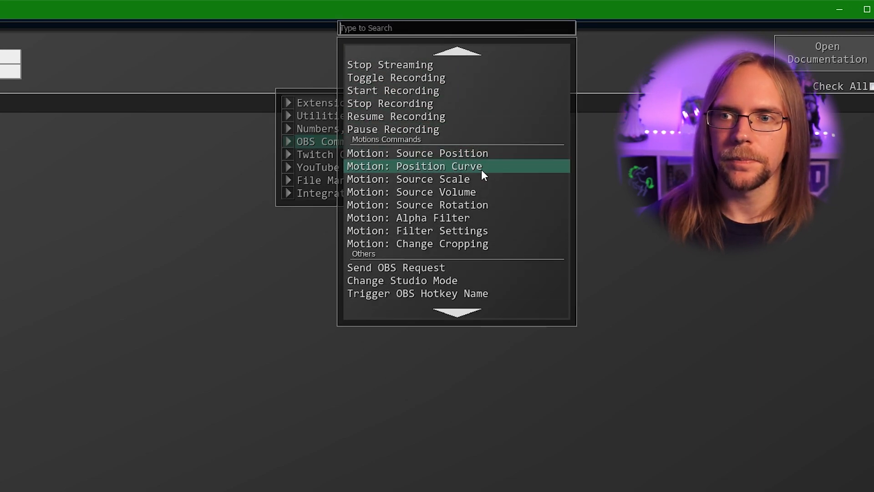
left_click(459, 206)
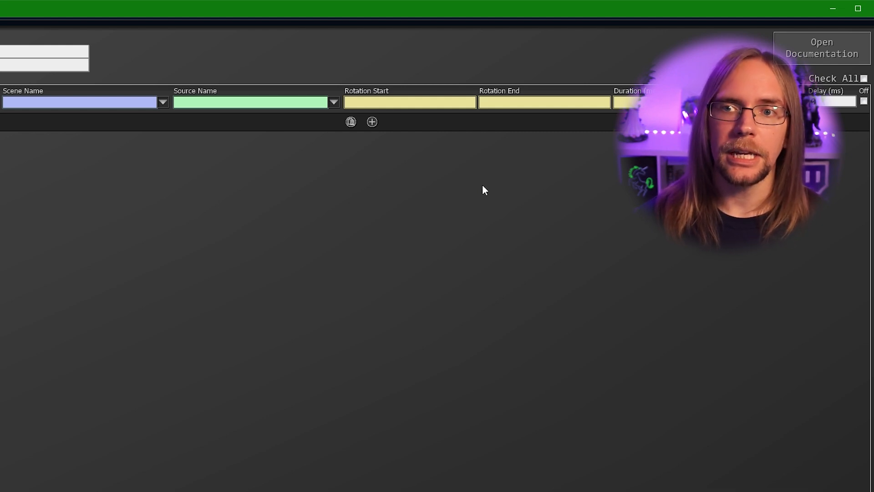
left_click(407, 103)
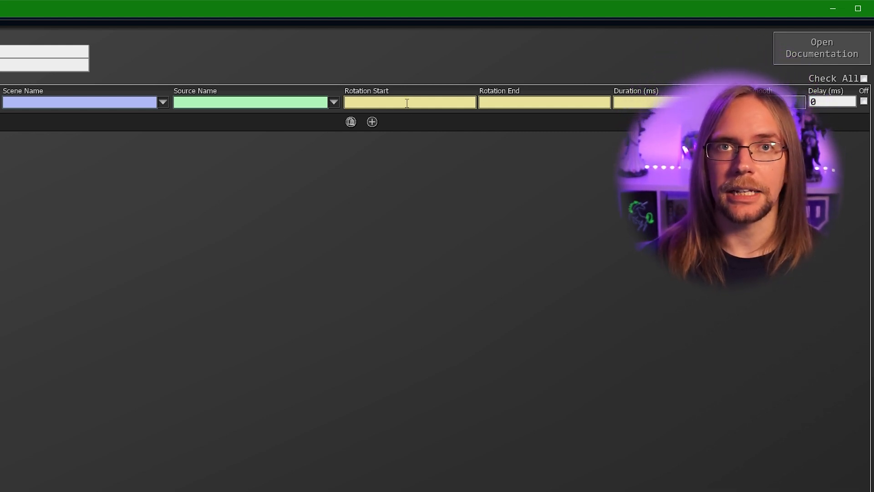
type("0")
left_click(495, 103)
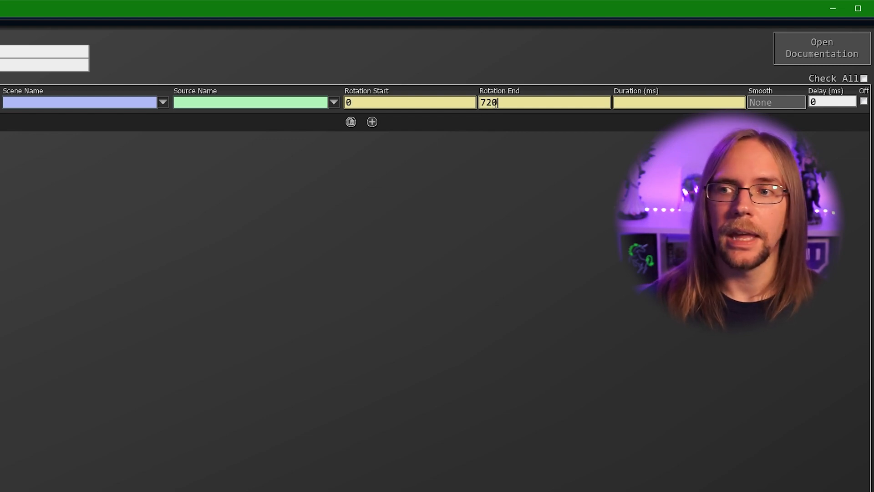
left_click(640, 103)
type("1000")
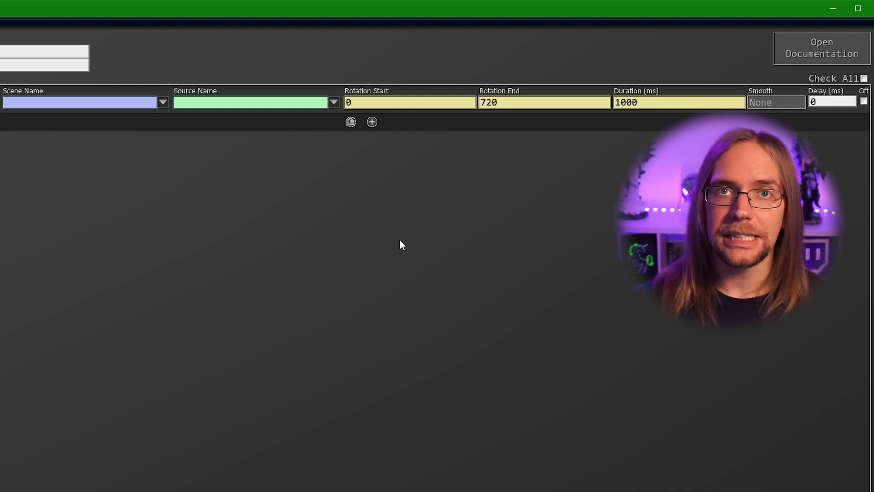
Target the rotation at the Recording webcam source in the -R- Webcam scene
left_click(163, 102)
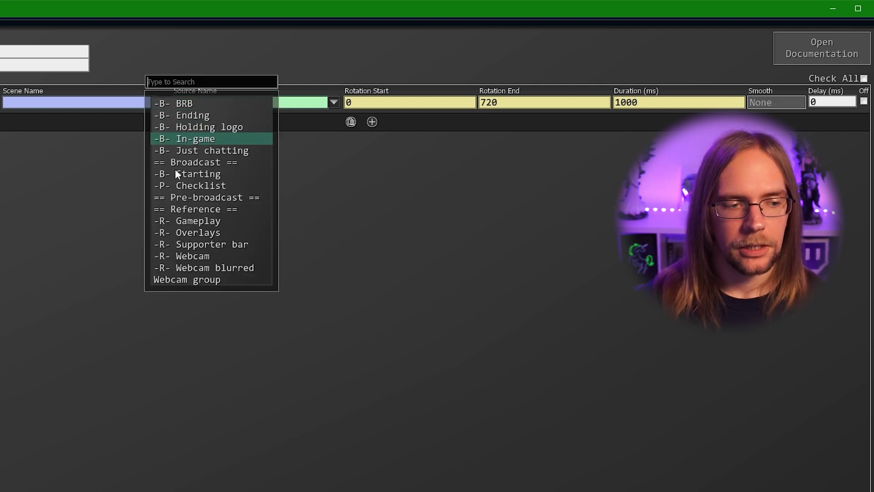
left_click(191, 258)
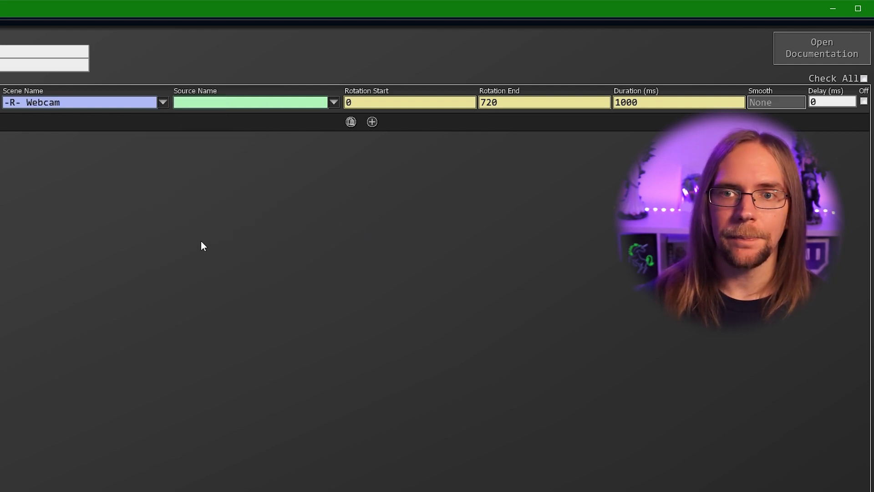
left_click(336, 104)
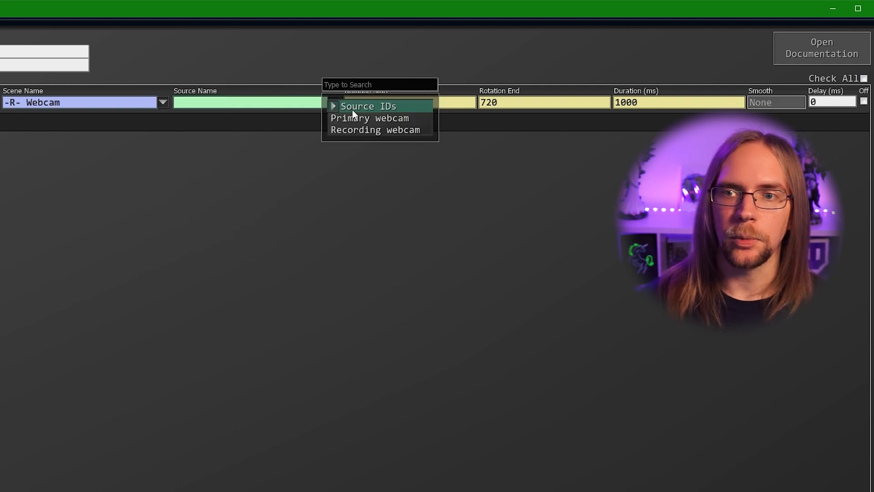
left_click(362, 132)
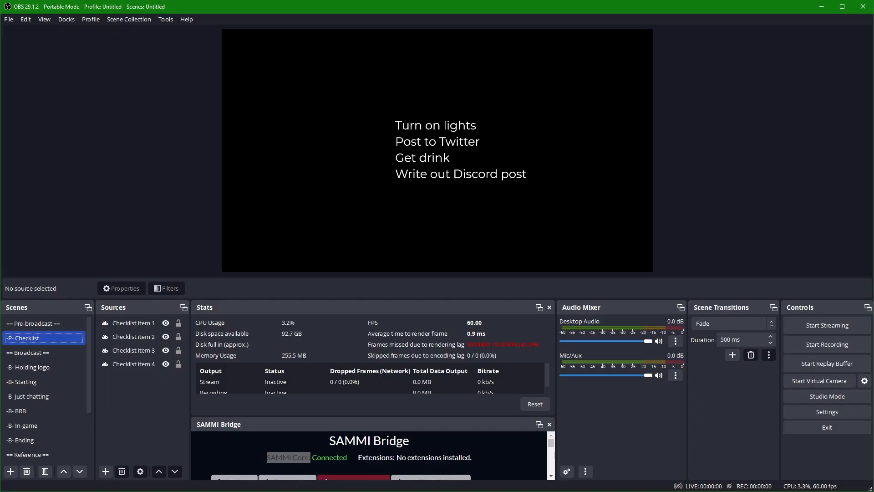
In the -R- Webcam scene, set the Recording webcam's positional alignment to Centre
scroll(20, 367, "down", 2)
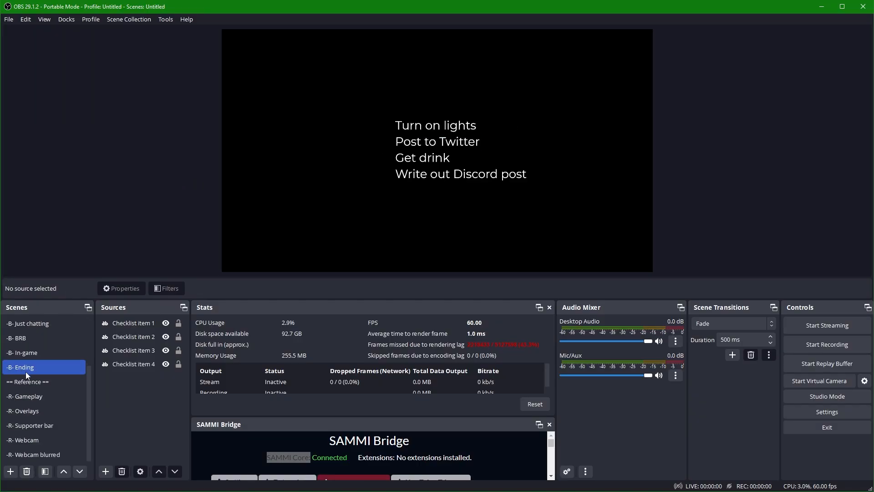
left_click(36, 439)
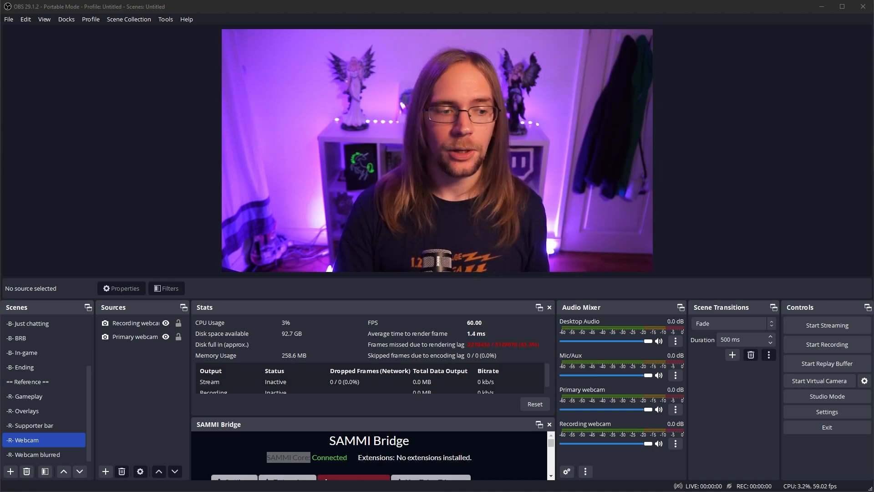
right_click(140, 327)
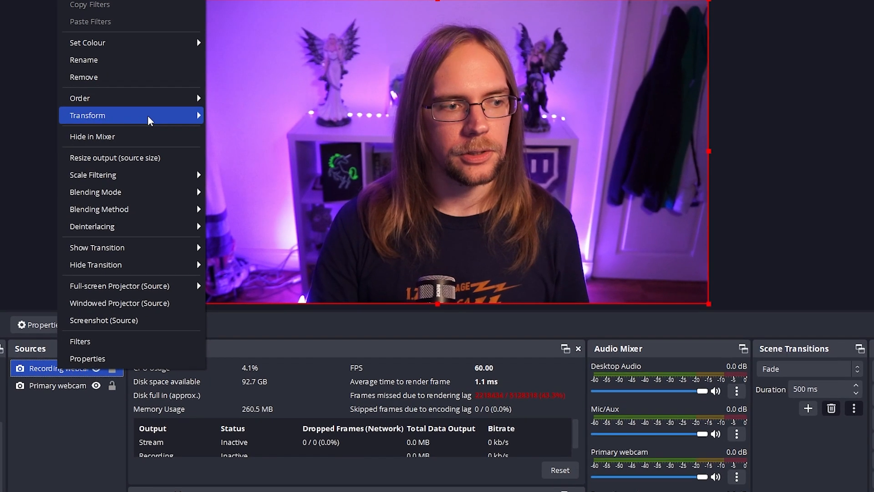
mouse_move(169, 118)
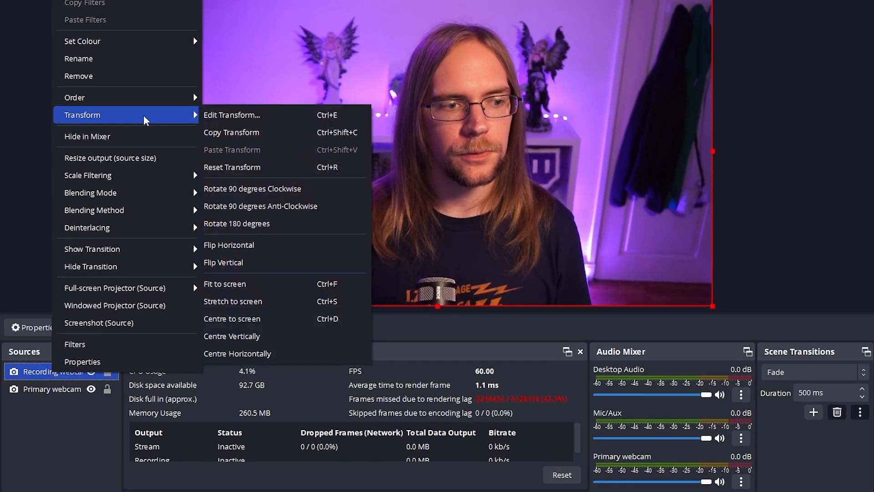
left_click(243, 114)
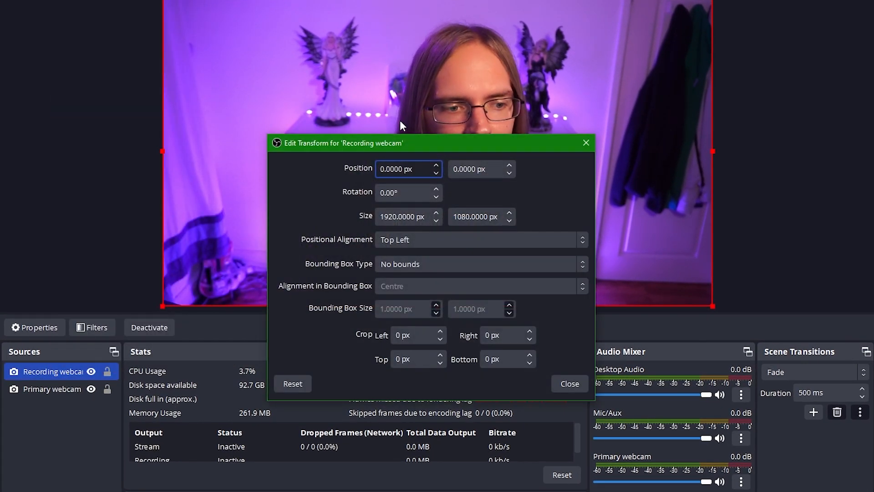
left_click(418, 239)
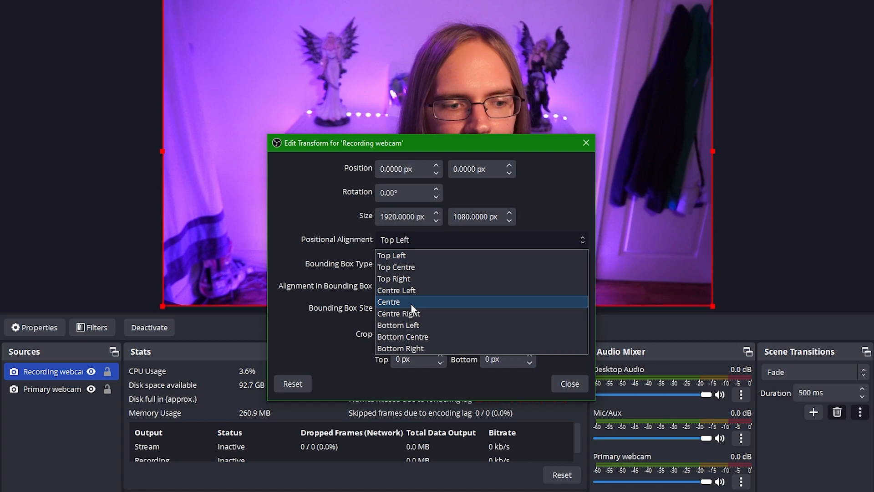
left_click(410, 301)
left_click(559, 384)
Reposition the webcam to fill the canvas, test the rotation, and close the Commands window
left_click_drag(215, 81, 498, 228)
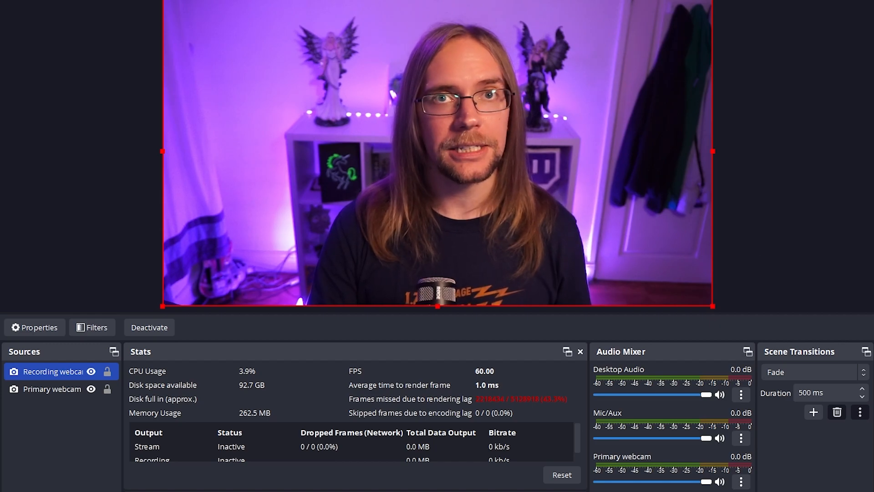
left_click_drag(438, 0, 438, 0)
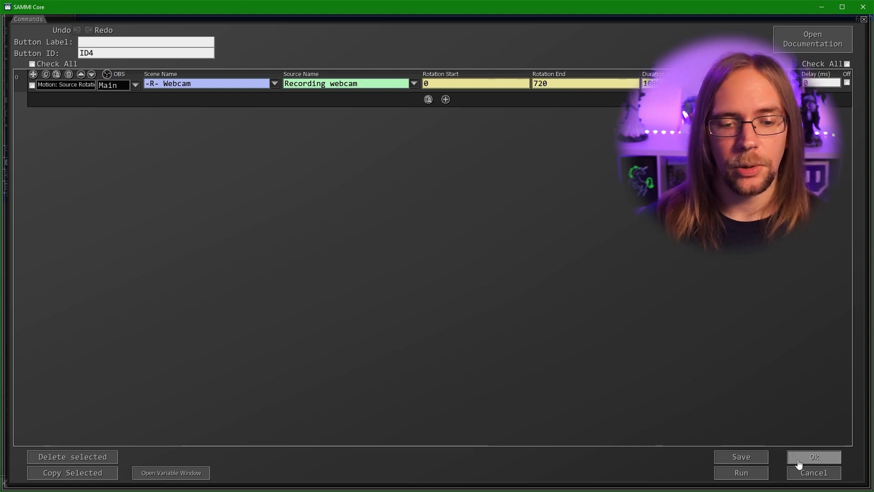
left_click(799, 462)
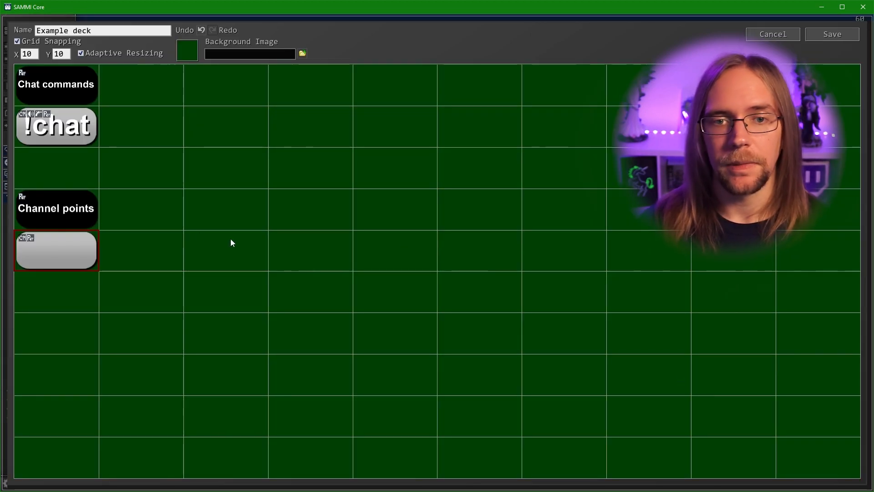
Label the blank button 'I feel dizzy', one word per line
right_click(67, 251)
left_click(91, 248)
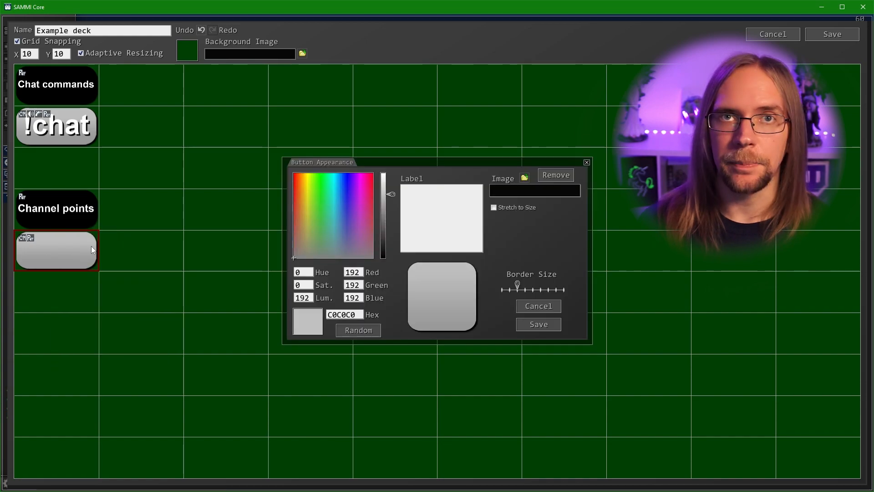
type("I")
key("Return")
type("feel")
key("Return")
type("dizzy")
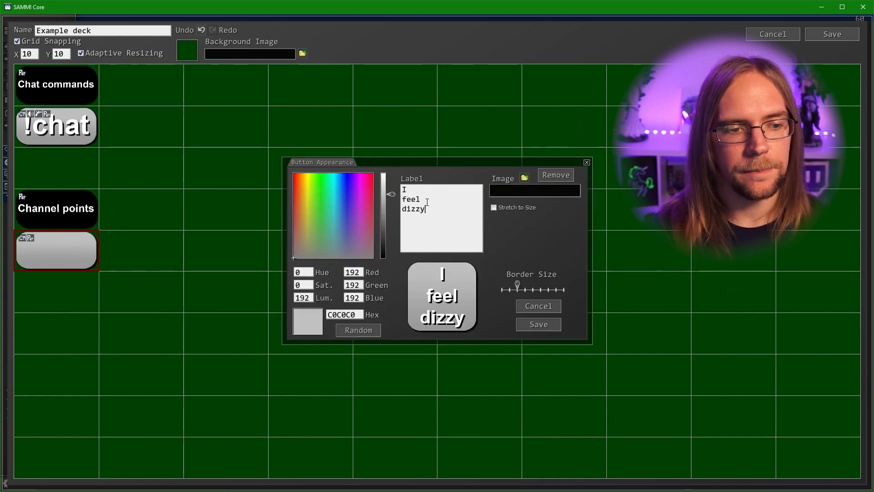
left_click(533, 325)
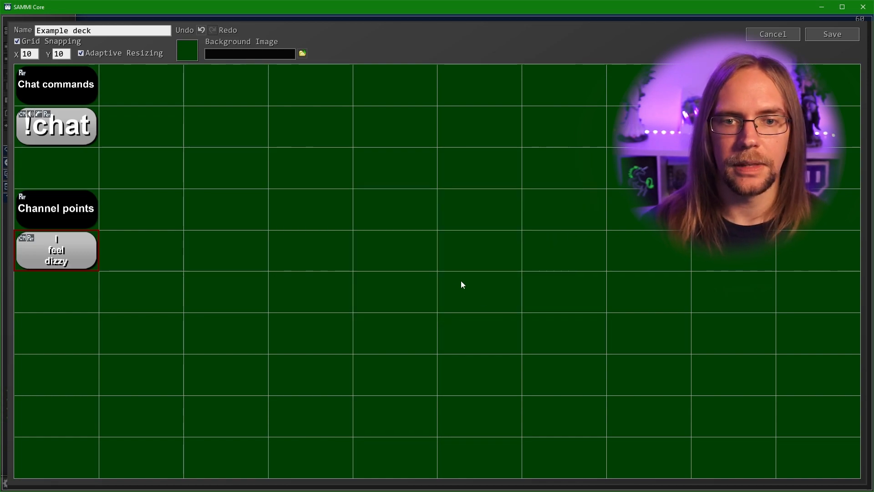
Add a Twitch Channel Points trigger for the I feel dizzy reward redemption
right_click(73, 244)
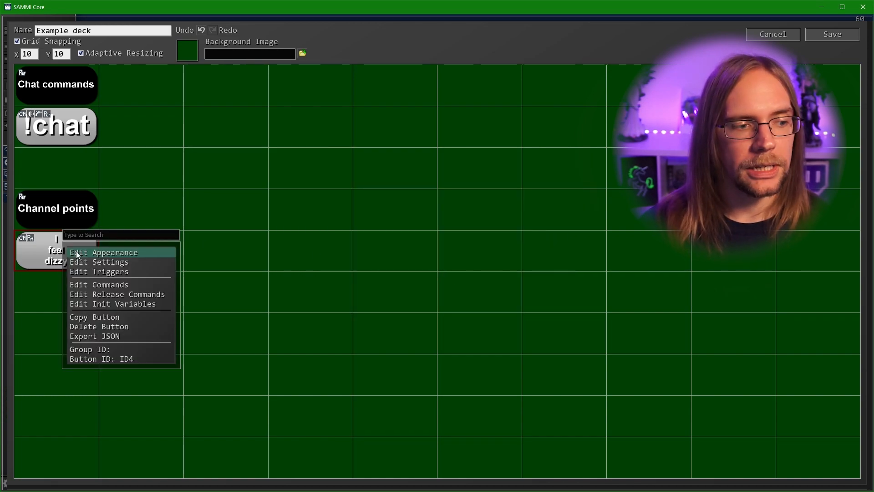
left_click(107, 272)
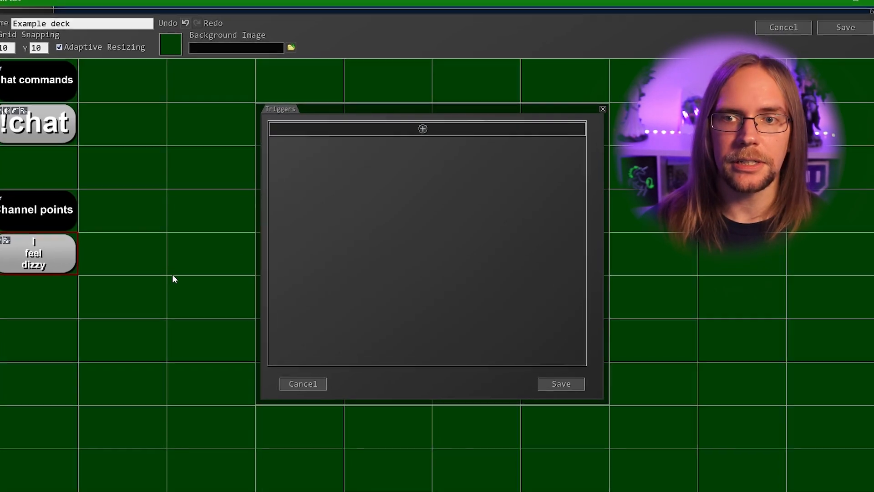
left_click(423, 128)
scroll(459, 230, "down", 3)
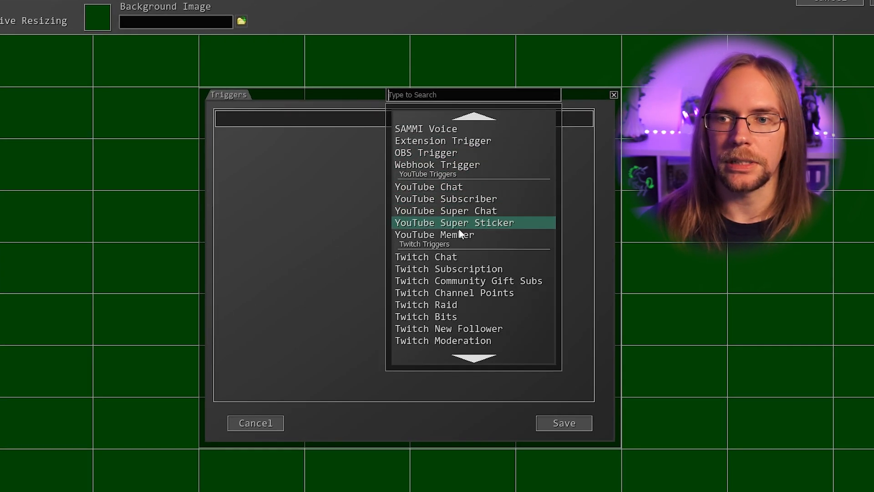
left_click(476, 269)
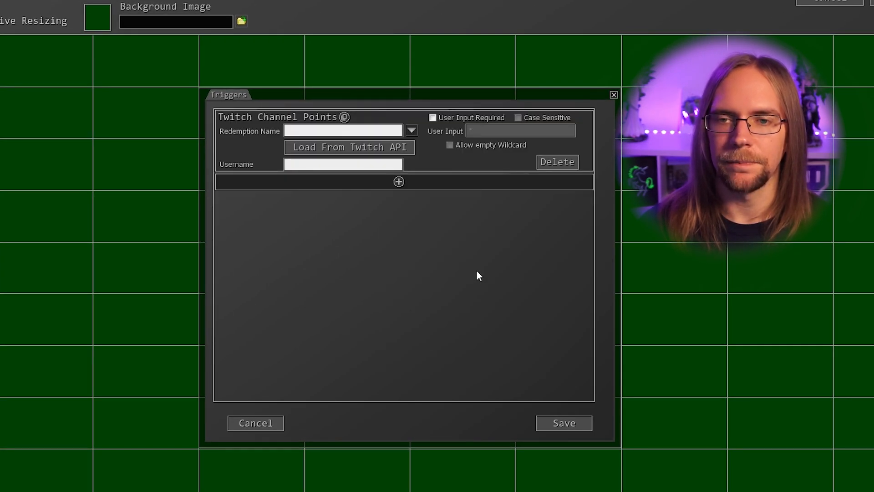
left_click(412, 132)
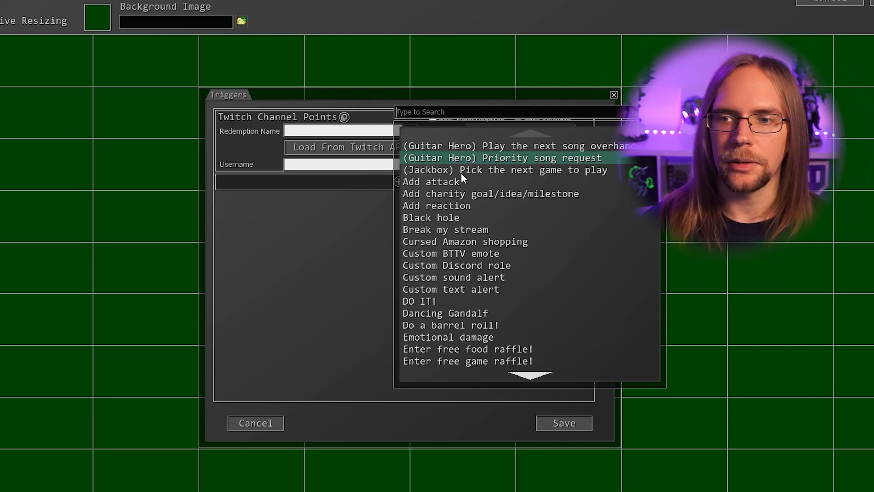
scroll(464, 182, "down", 4)
scroll(464, 194, "down", 1)
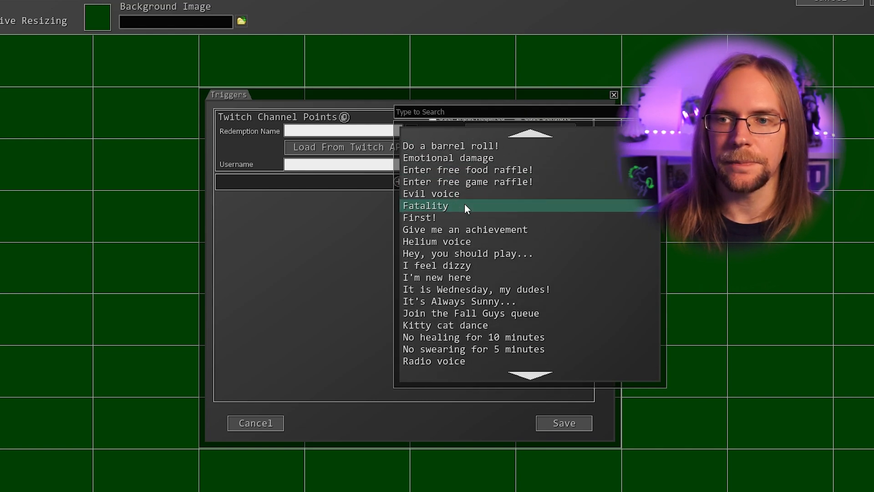
left_click(469, 266)
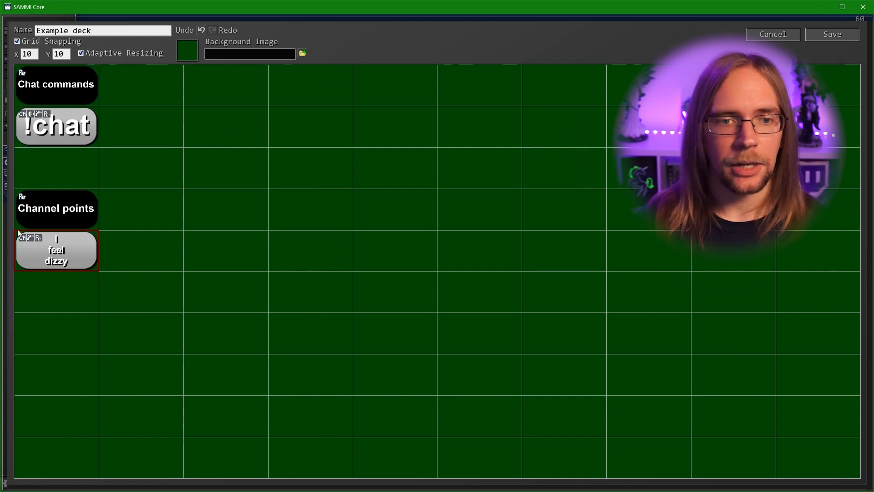
Paste a copy of Channel points relabelled 'Automations', then add a blank button beneath it
right_click(51, 194)
left_click(87, 279)
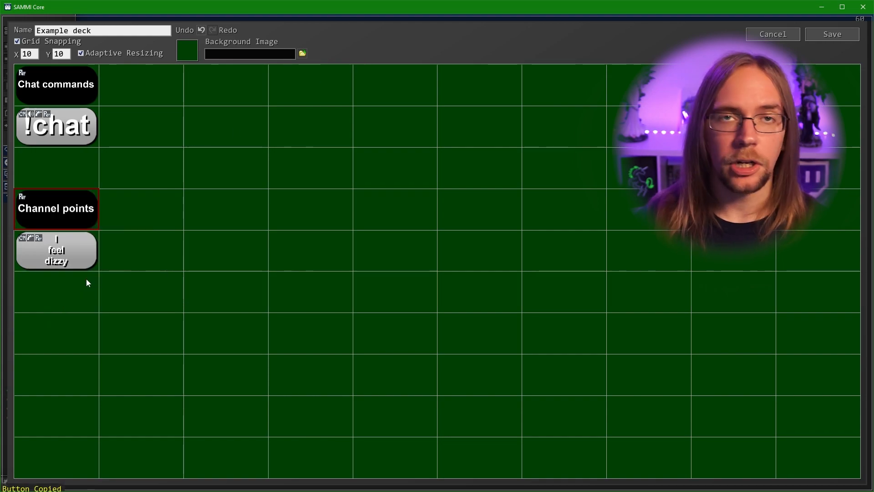
right_click(58, 324)
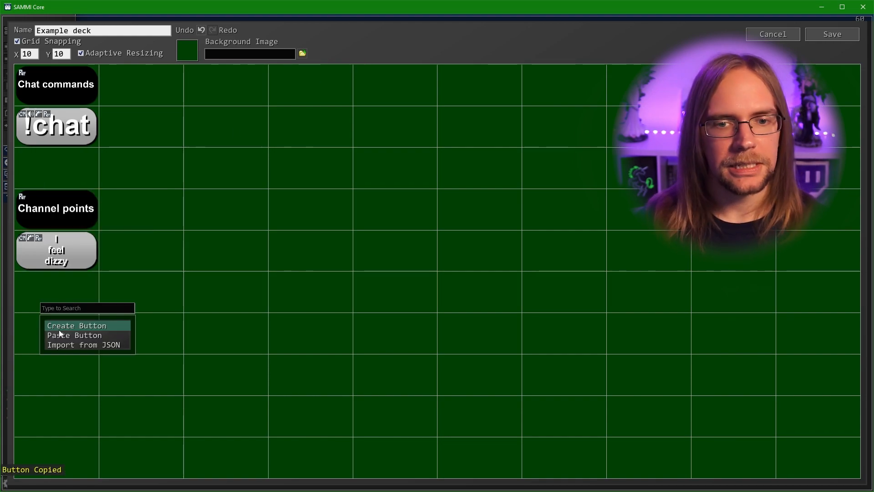
left_click(58, 335)
right_click(65, 334)
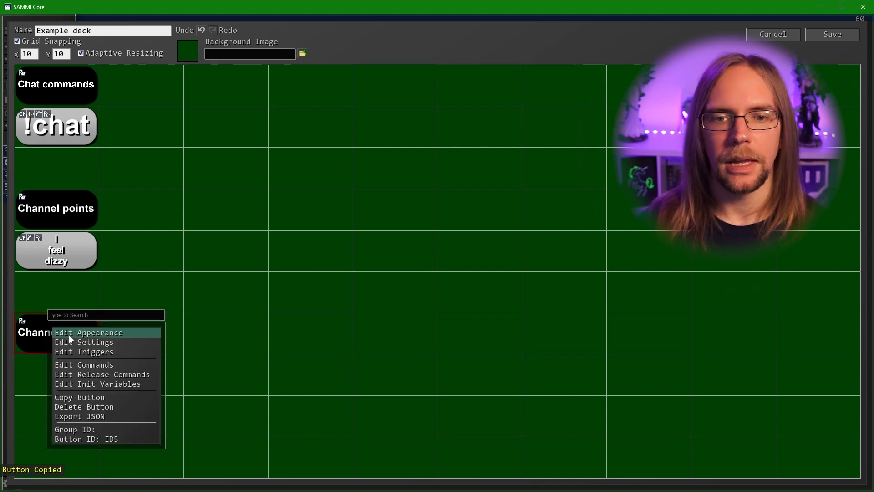
left_click(70, 335)
key("ctrl+a")
type("Automations")
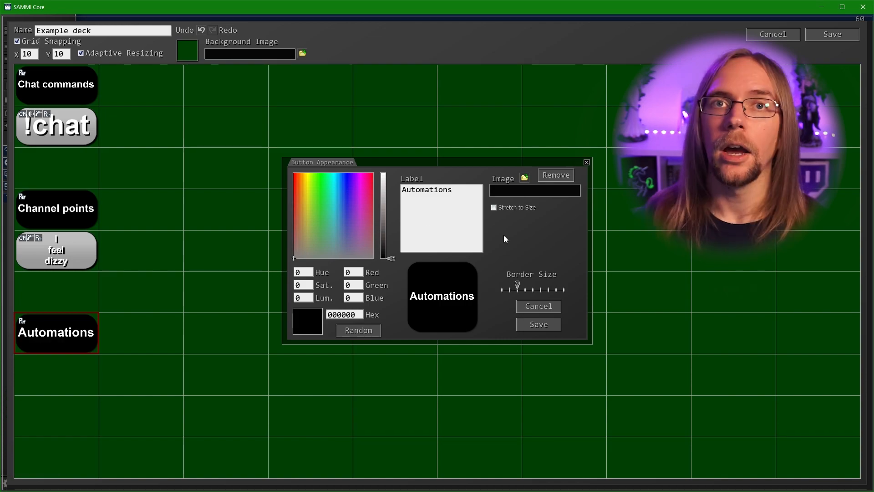
left_click(538, 324)
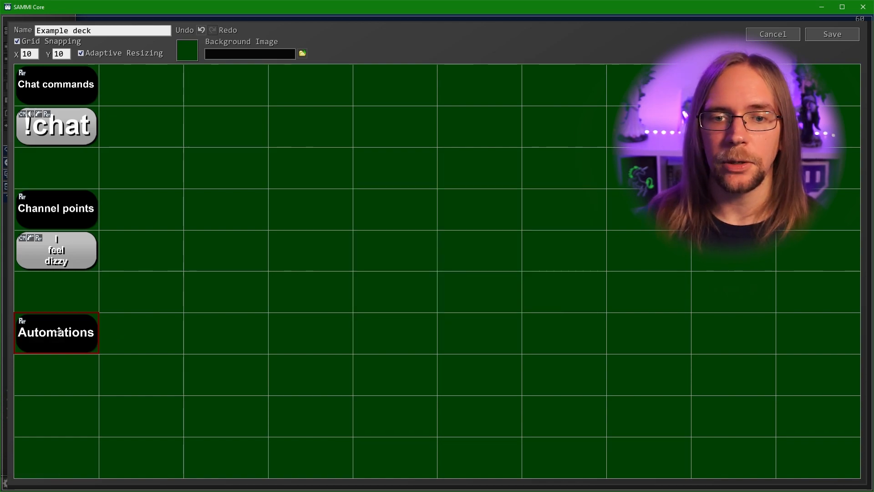
double_click(40, 378)
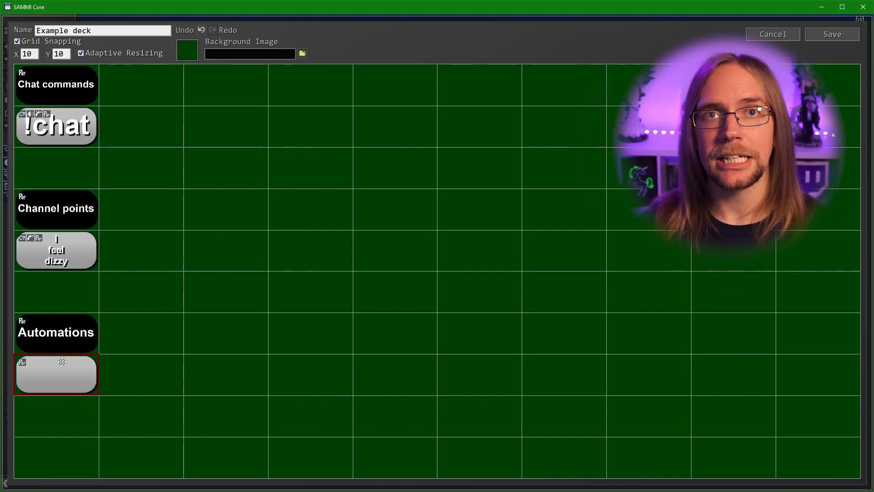
Give the blank button a saved OBS Trigger with Update Type OBSws5 > Stream State Changed
right_click(70, 385)
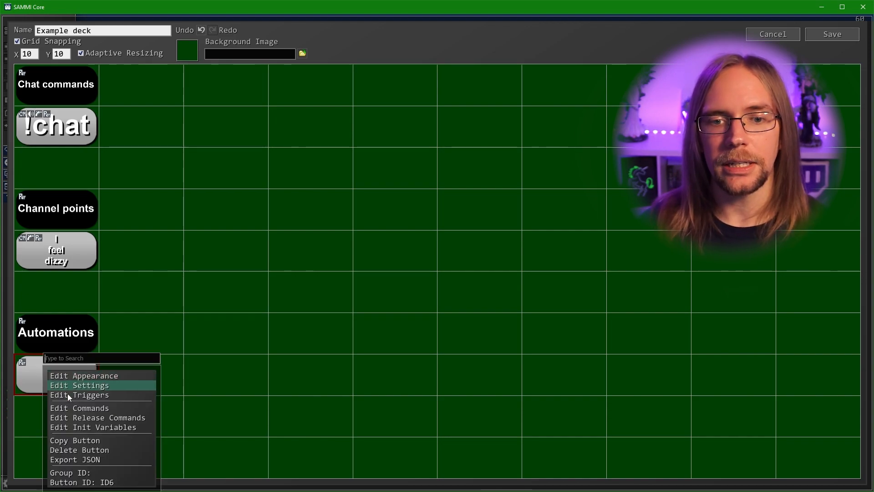
left_click(68, 396)
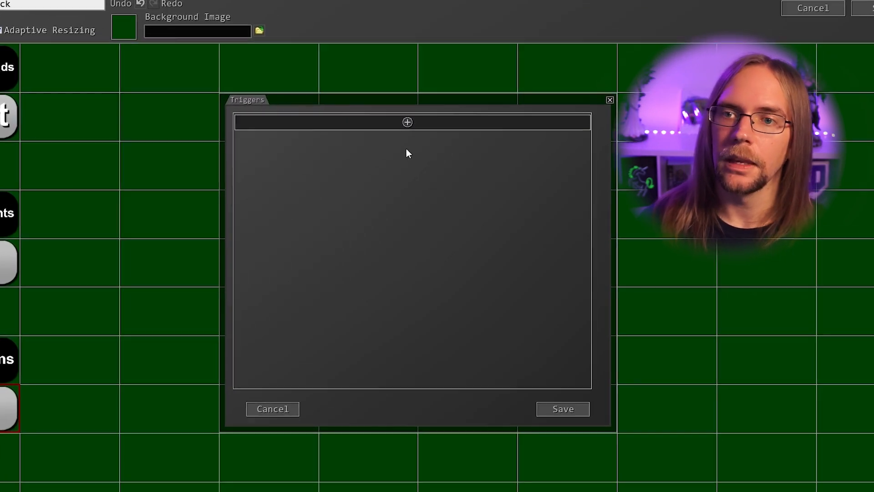
left_click(400, 120)
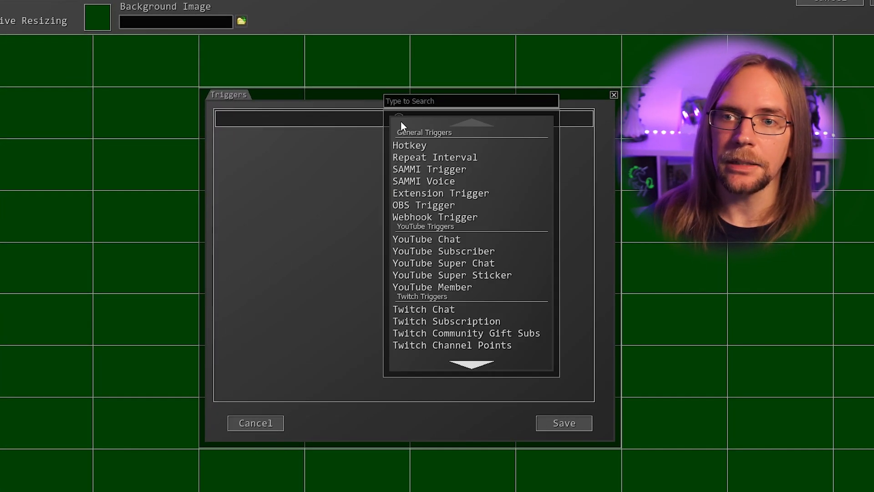
left_click(465, 209)
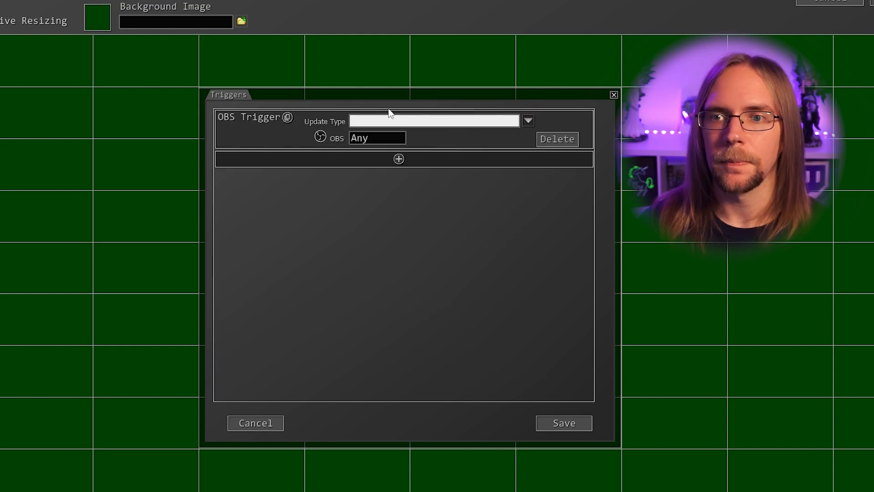
left_click(527, 124)
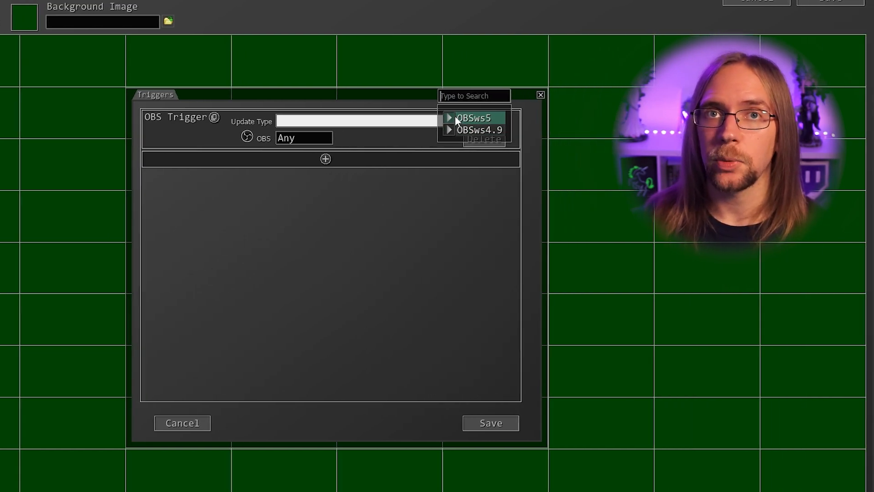
left_click(529, 124)
scroll(528, 105, "down", 12)
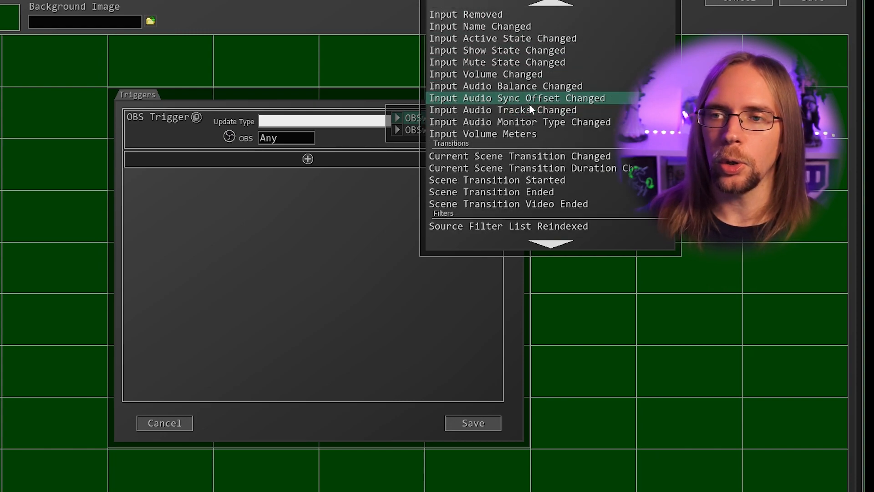
scroll(529, 104, "down", 2)
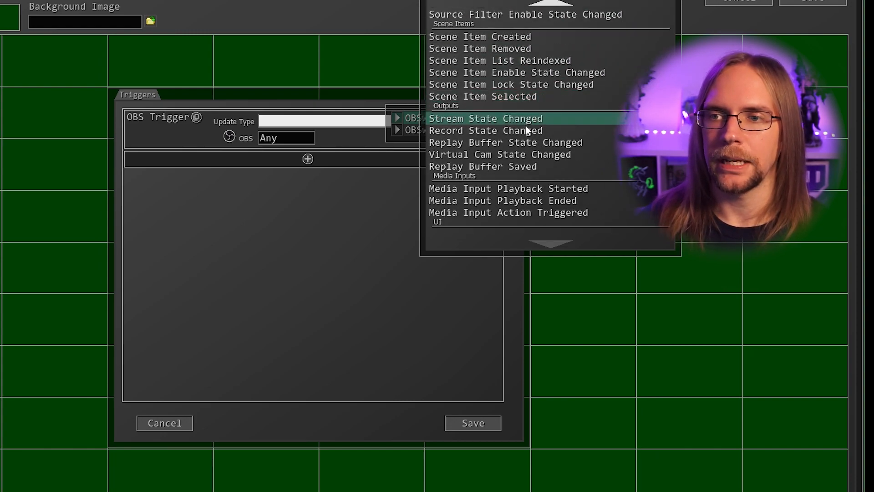
left_click(530, 119)
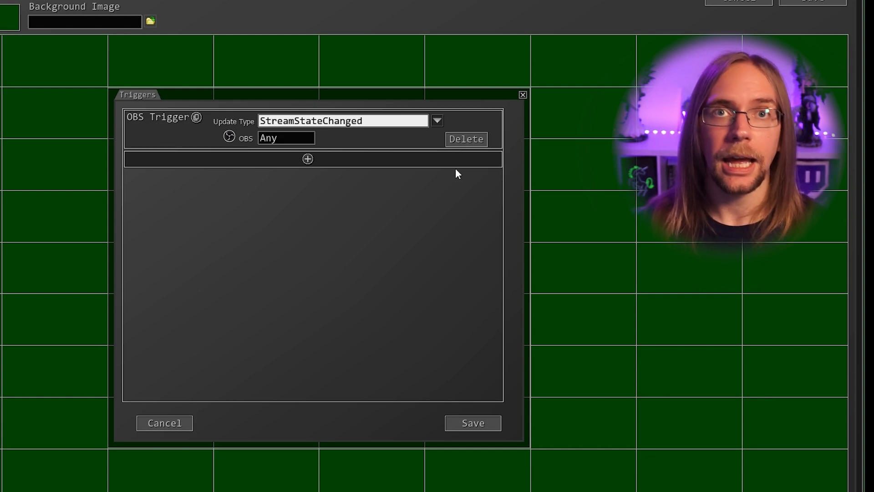
left_click(499, 427)
Label the bottom button 'Starting scenes' with a line break between the words
right_click(70, 420)
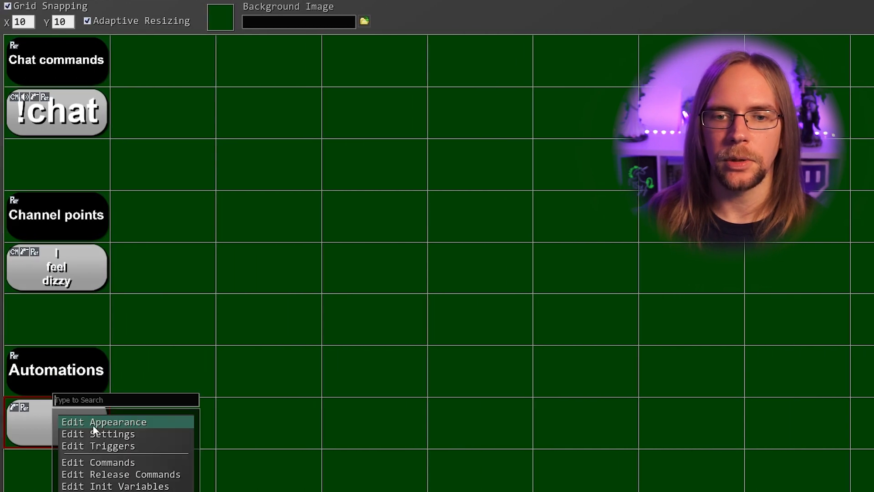
left_click(108, 422)
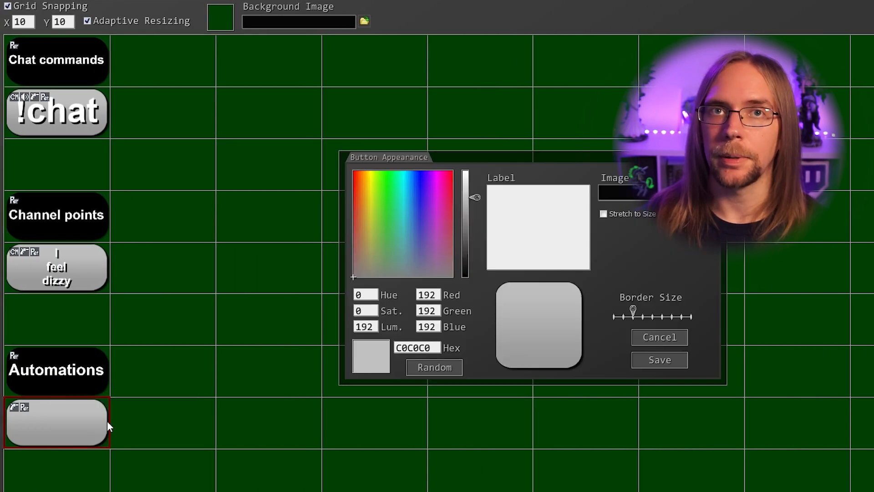
left_click(522, 208)
type("Star")
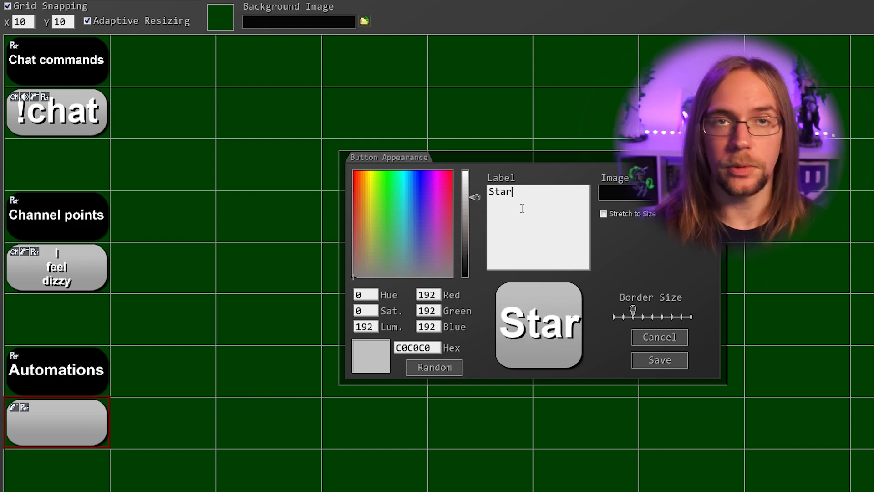
type("ting scenes")
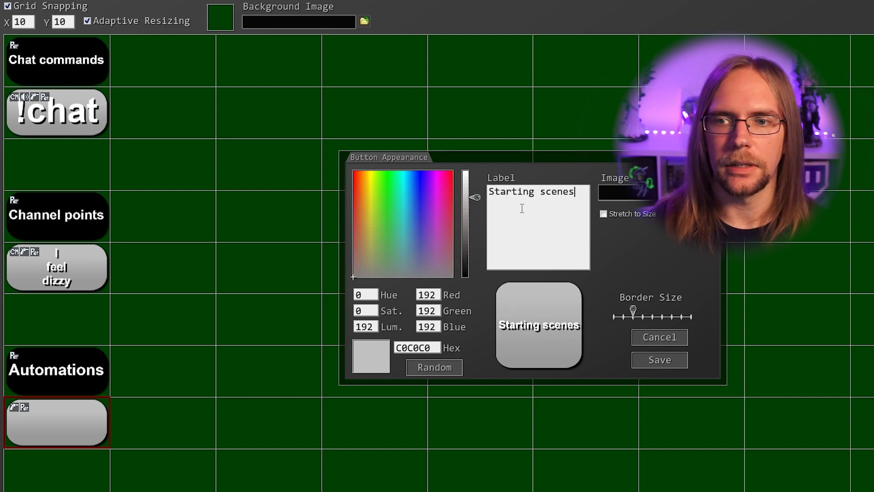
key("BackSpace")
key("Return")
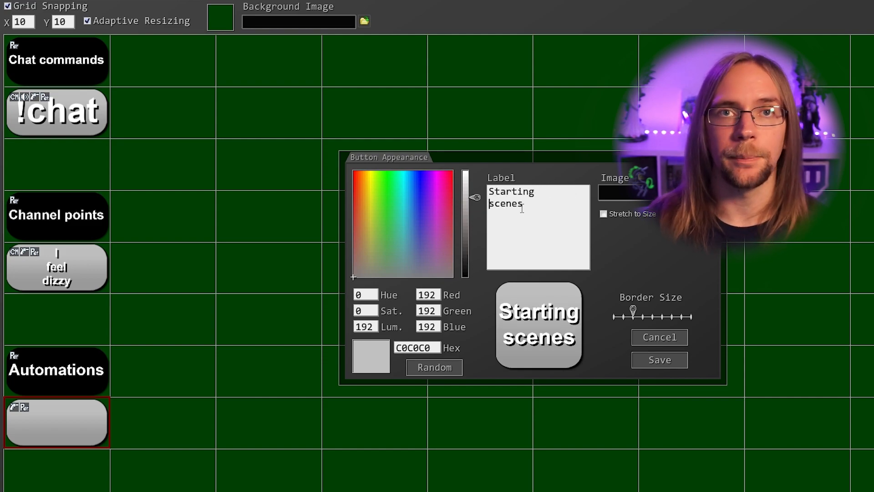
left_click(672, 361)
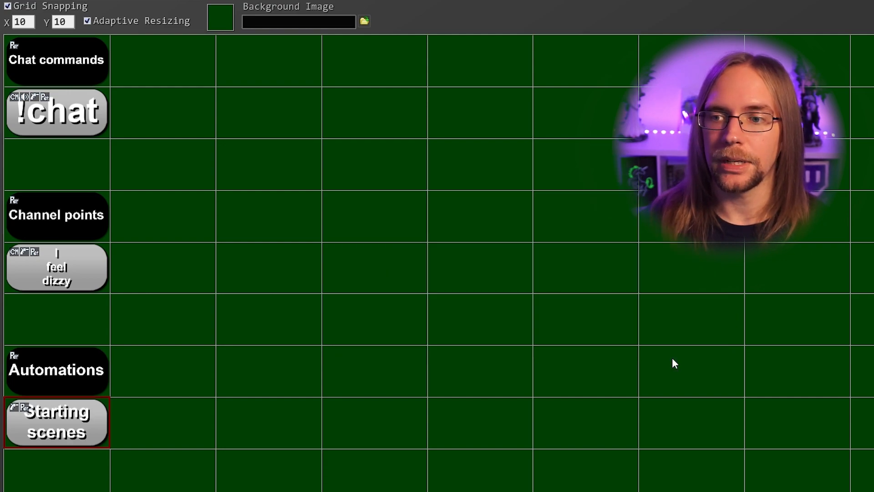
Add an OBS Switch Scene command to -B- Holding logo on the Starting scenes button
double_click(56, 423)
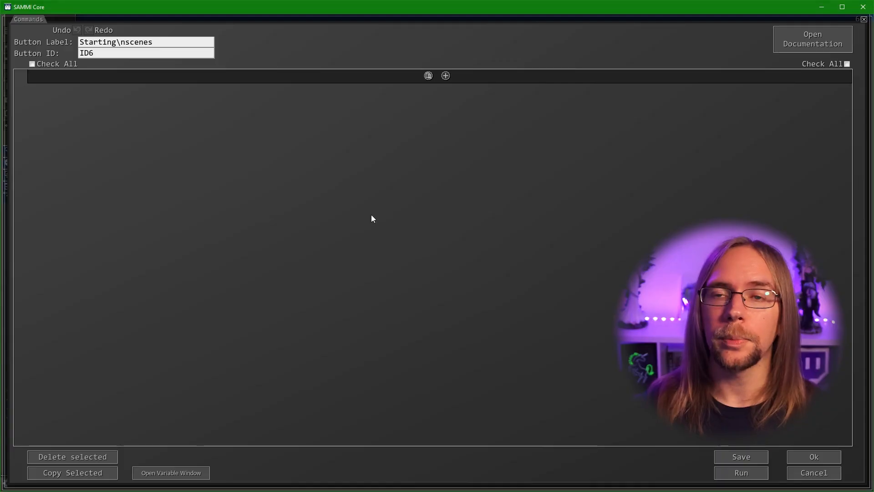
left_click(446, 75)
mouse_move(475, 107)
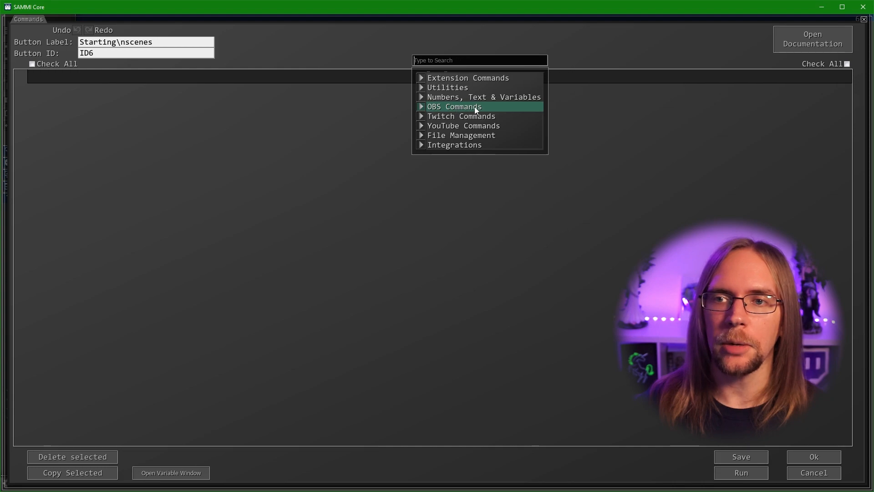
left_click(523, 58)
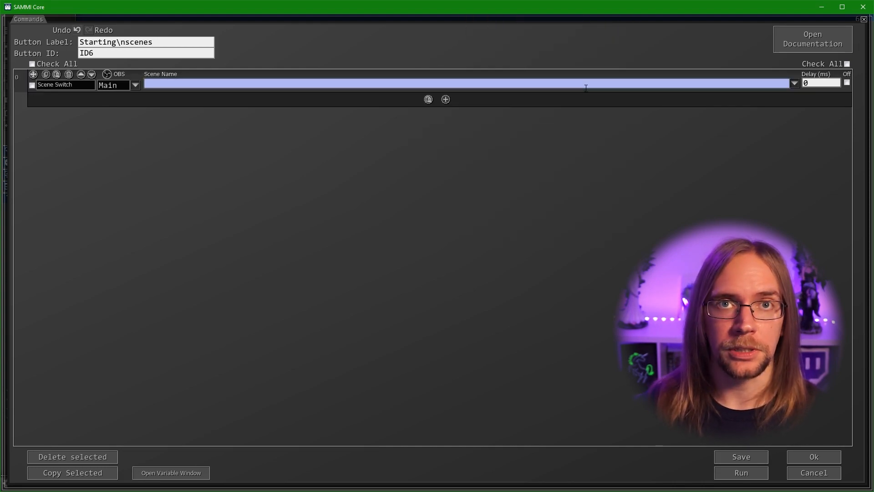
left_click(794, 83)
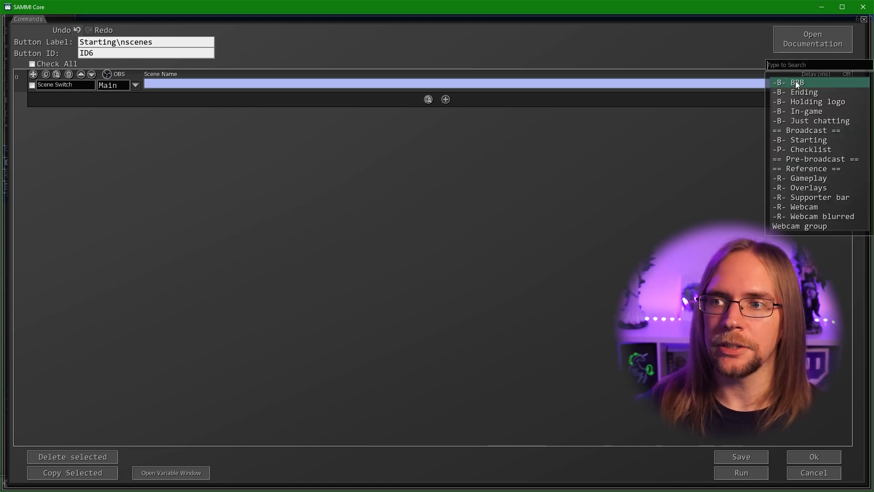
left_click(805, 102)
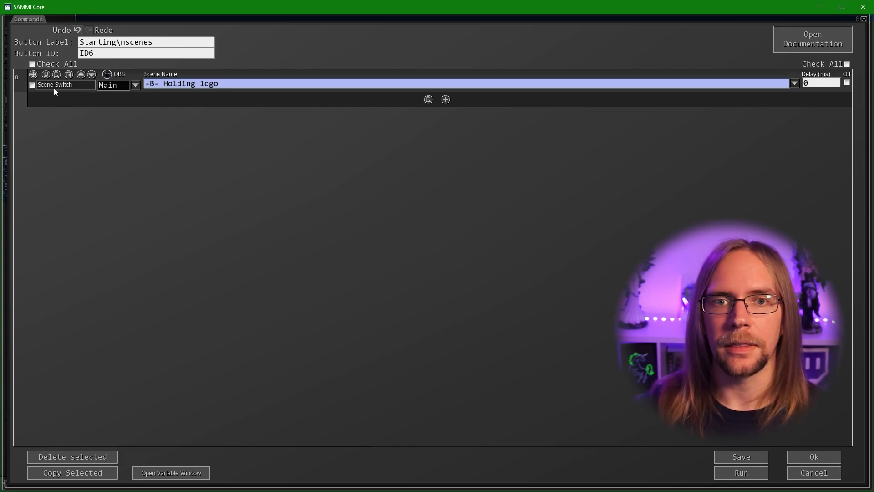
Duplicate the scene switch, pointing the copy at -B- Starting with a 3000 ms delay
left_click(47, 75)
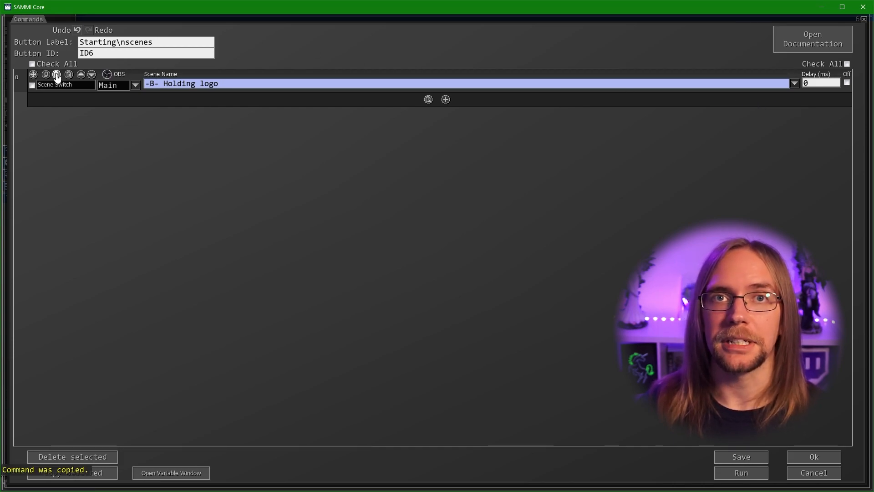
left_click(56, 75)
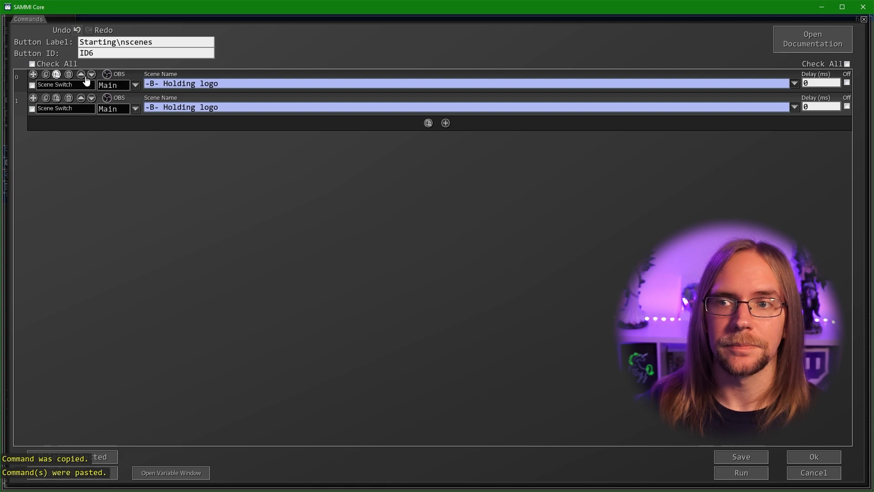
left_click(795, 111)
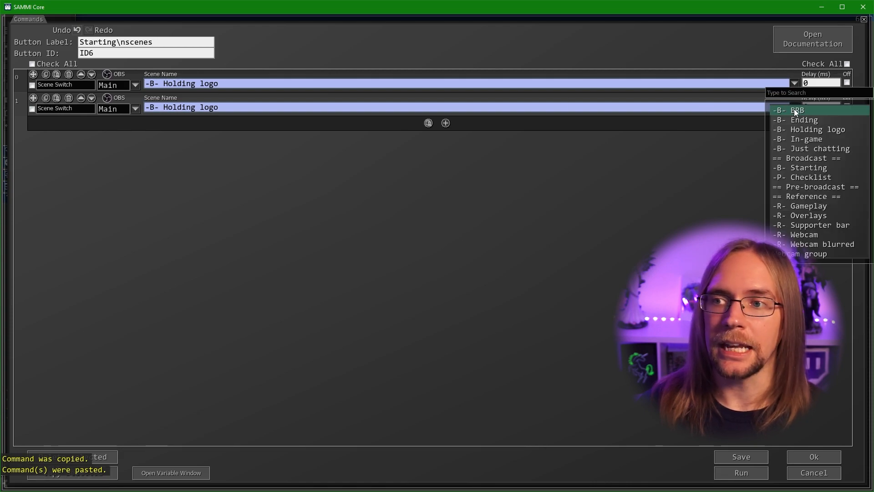
left_click(800, 167)
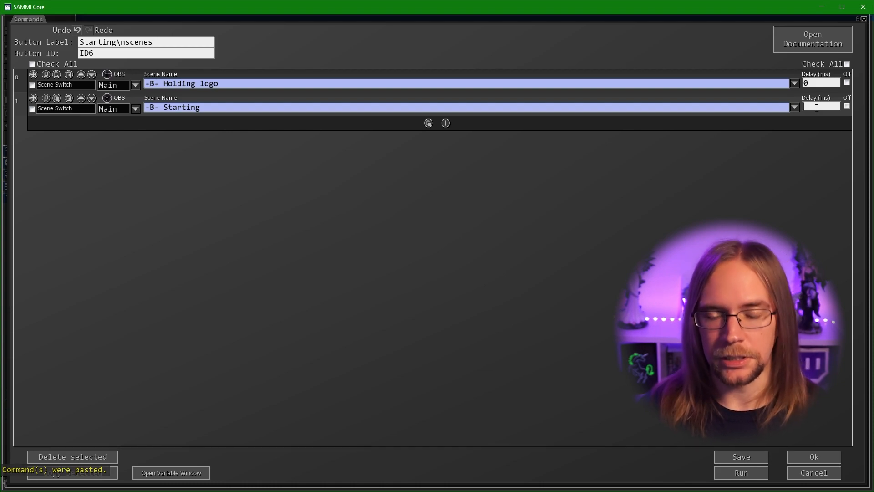
left_click(817, 107)
type("3000")
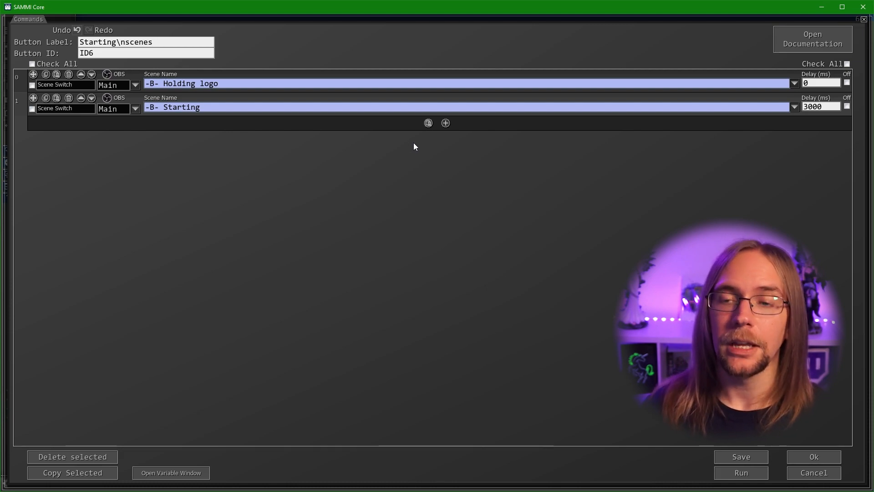
Add a Trigger Pull Data command that saves all OBS data into obsInfo
left_click(446, 123)
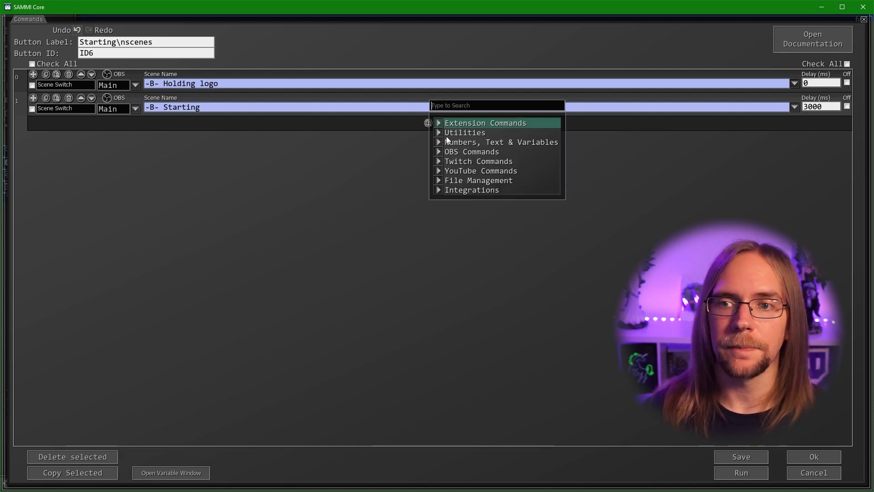
mouse_move(455, 144)
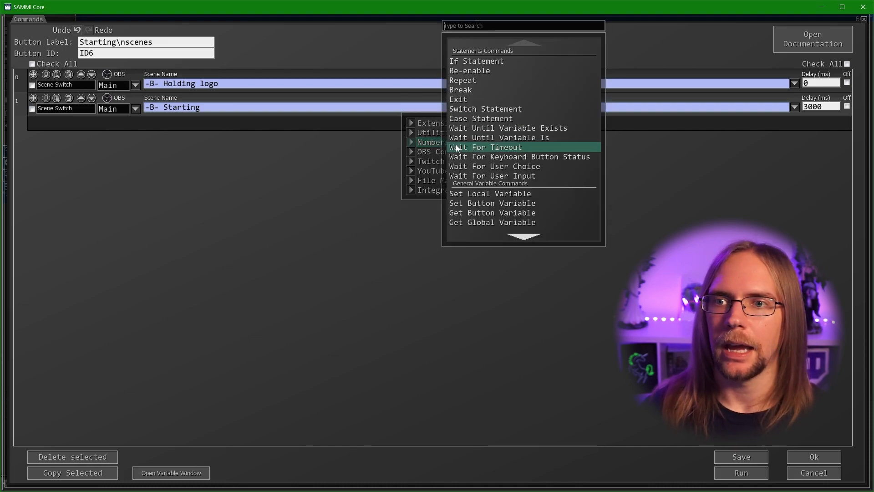
scroll(483, 157, "down", 4)
left_click(512, 169)
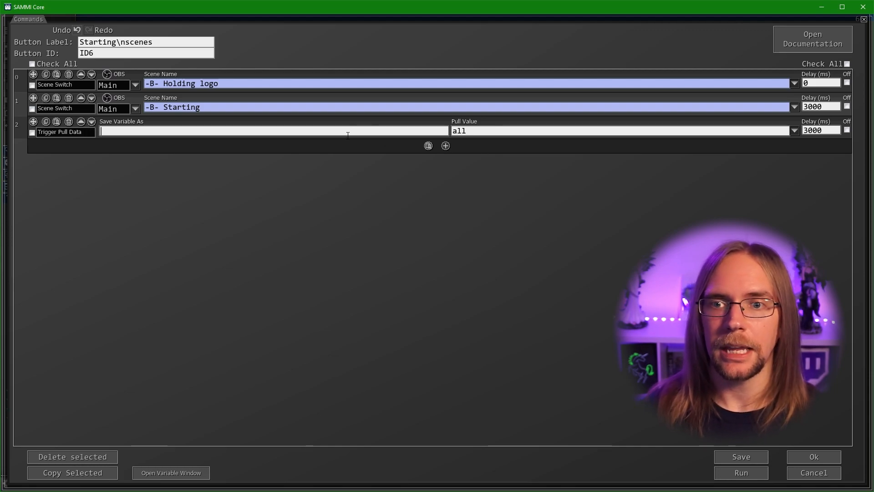
type("obsInfo")
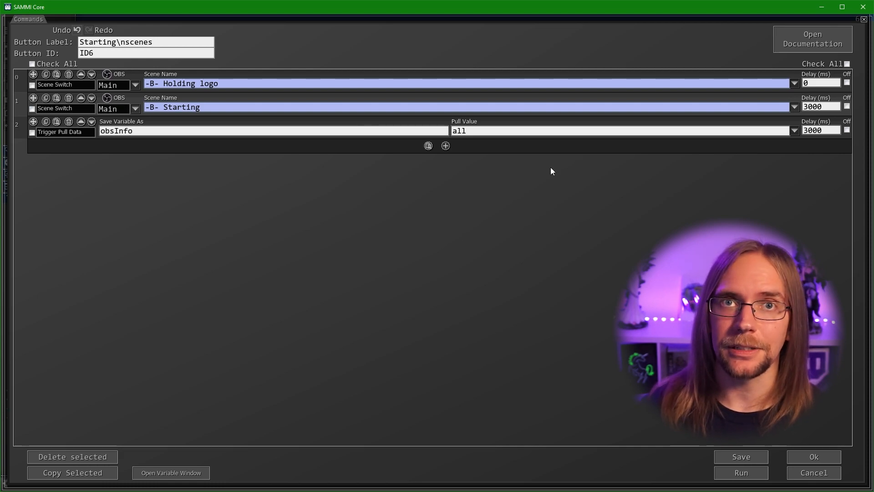
Add an If Statement testing obsInfo.outputState == "OBS_WEBSOCKET_OUTPUT_STARTING"
left_click(446, 146)
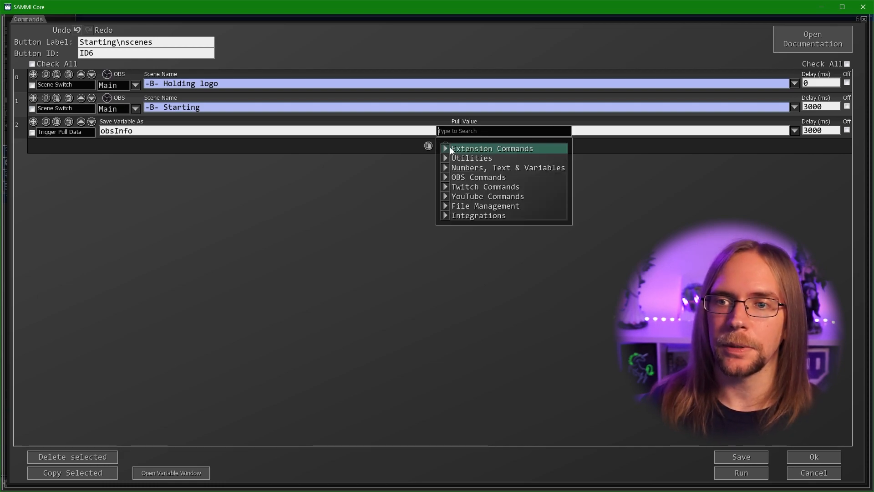
left_click(464, 170)
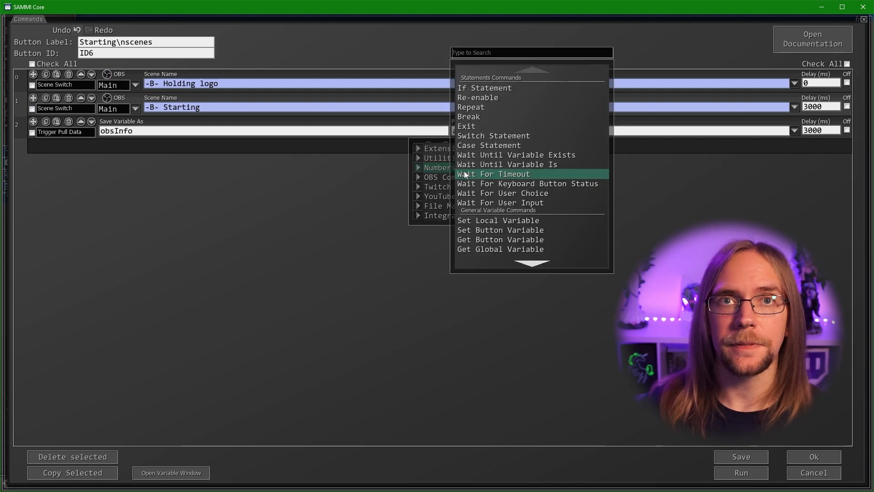
left_click(494, 88)
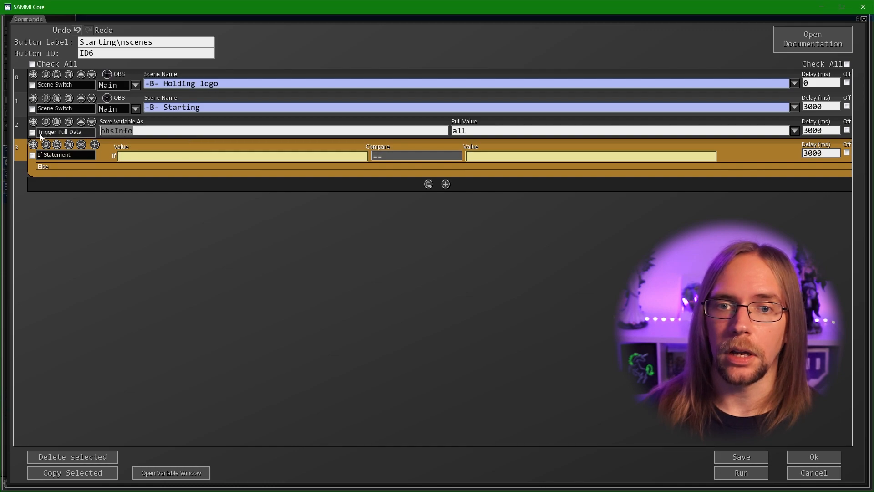
left_click(208, 156)
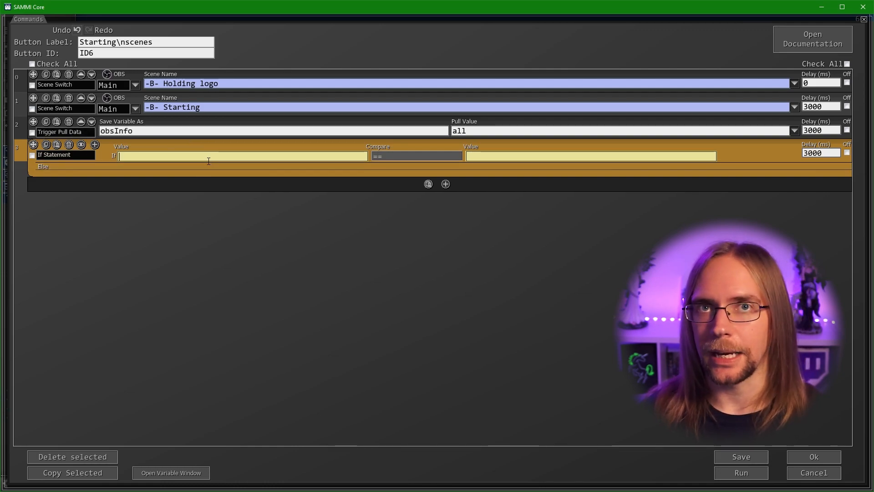
type("obsInfo.outputState")
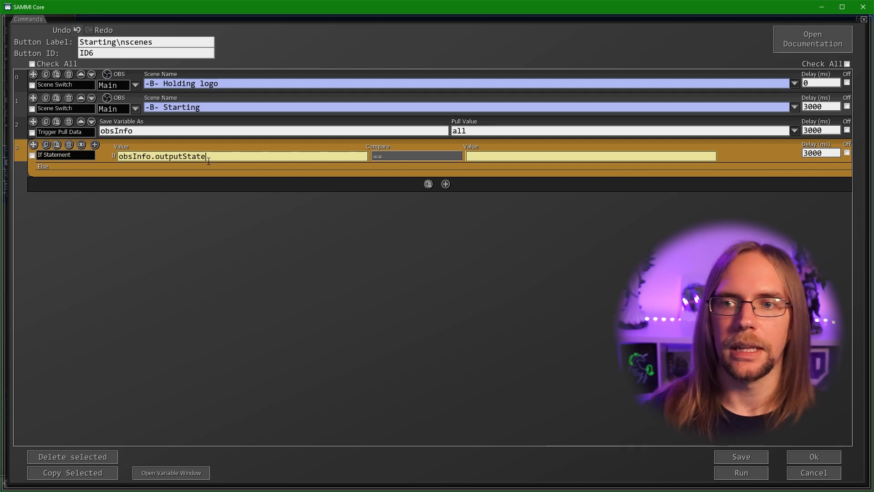
left_click(497, 158)
key("ctrl+v")
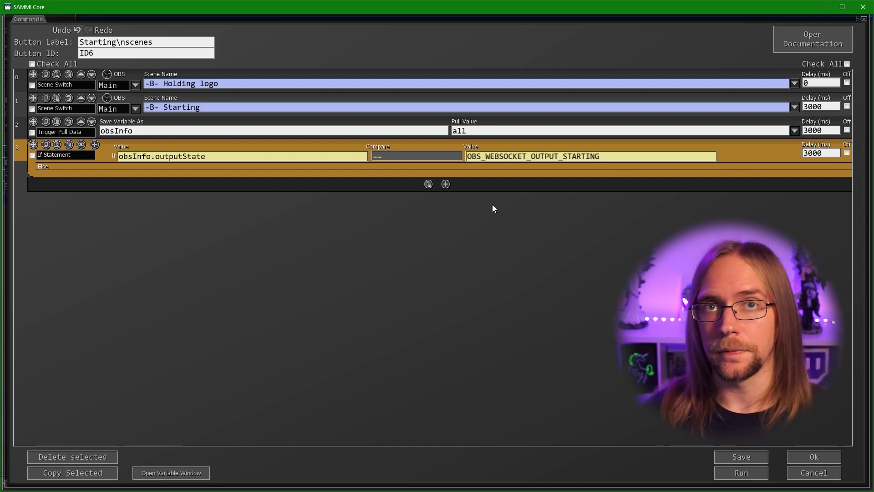
type("\"")
key("Home")
type("\"")
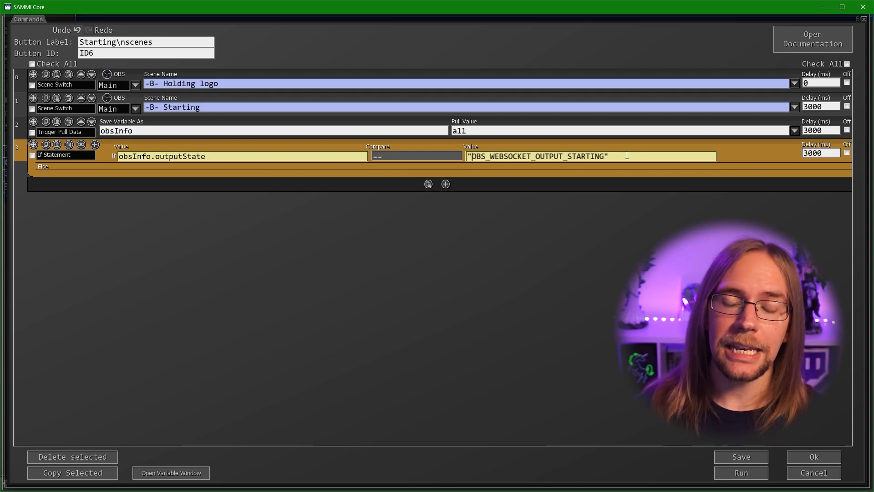
left_click_drag(566, 152, 605, 156)
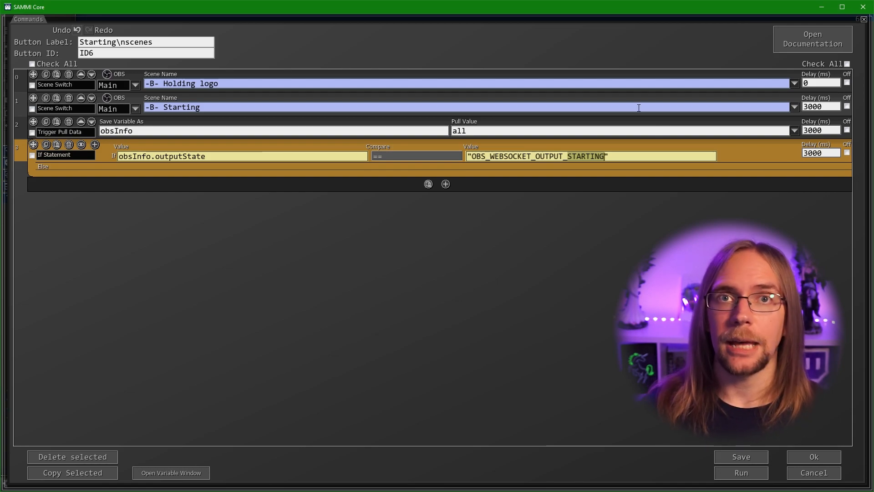
Move both Scene Switch commands inside the If Statement
left_click(32, 87)
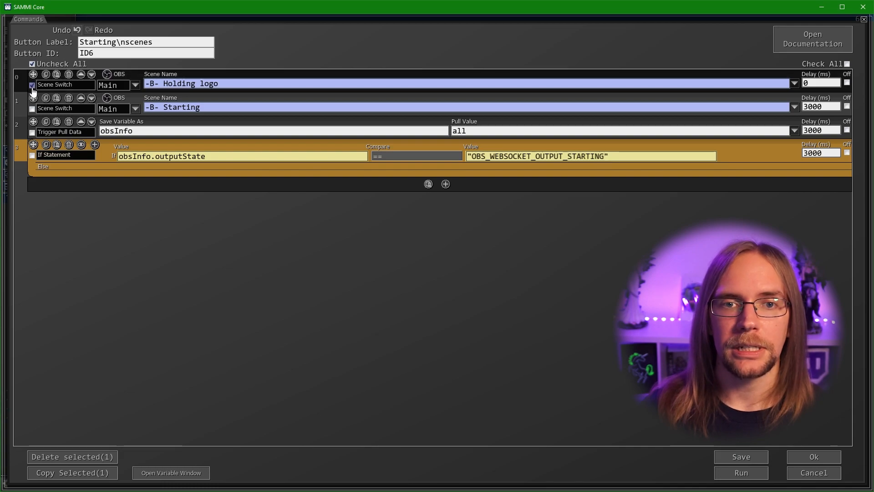
left_click(32, 109)
left_click_drag(33, 79, 115, 170)
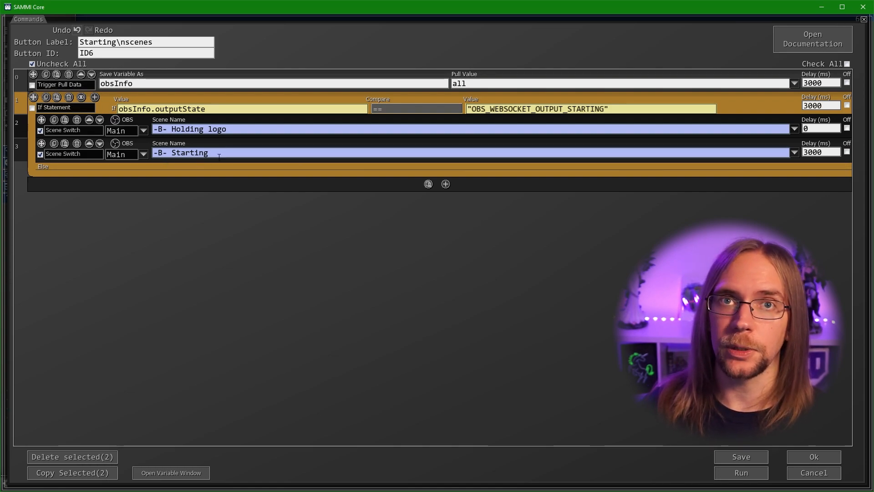
Set the Pull Data and If Statement delays to 0 and confirm the commands
double_click(829, 152)
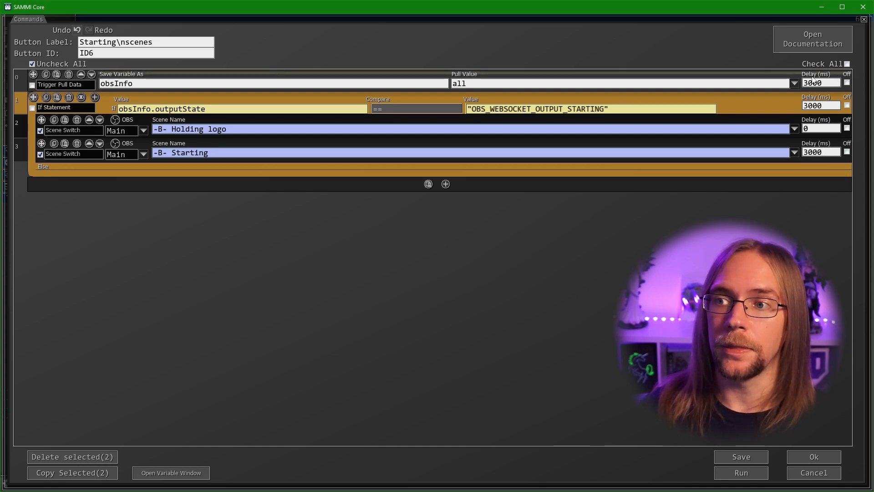
double_click(820, 105)
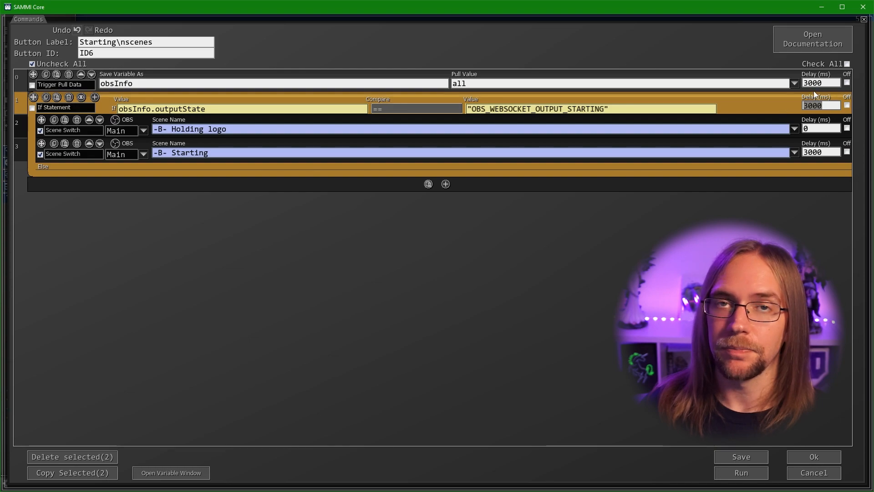
double_click(832, 83)
key("BackSpace")
key("BackSpace")
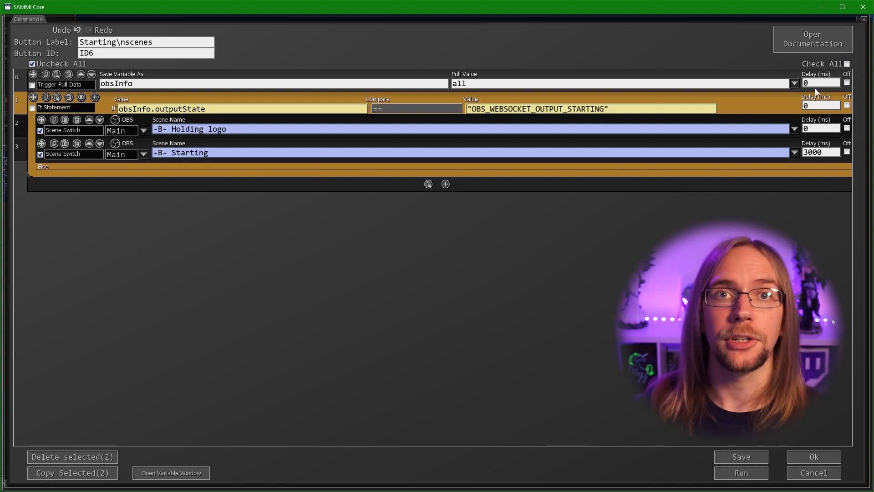
left_click(812, 458)
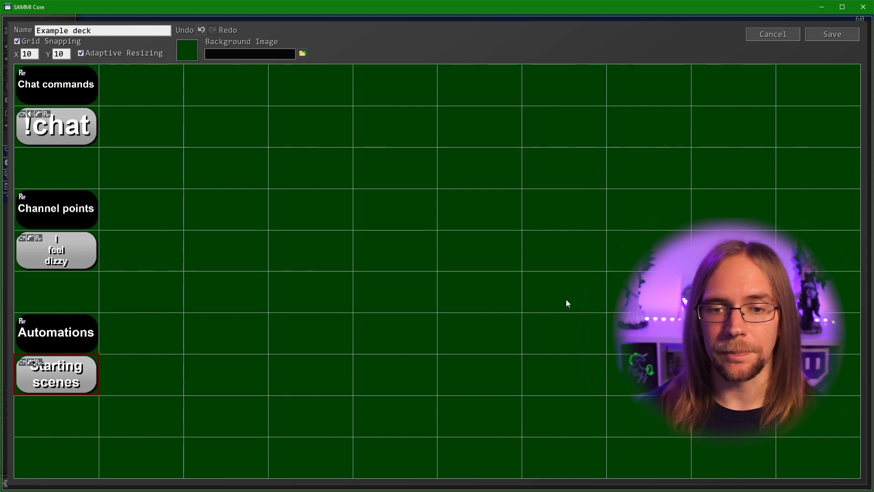
Create a button beside Starting scenes labelled AFK / mic / mute and open its commands
double_click(143, 381)
right_click(144, 378)
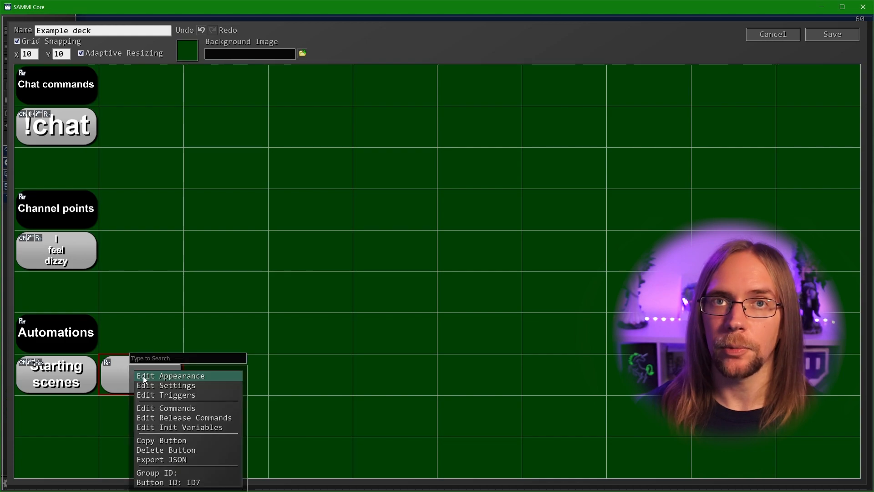
left_click(187, 377)
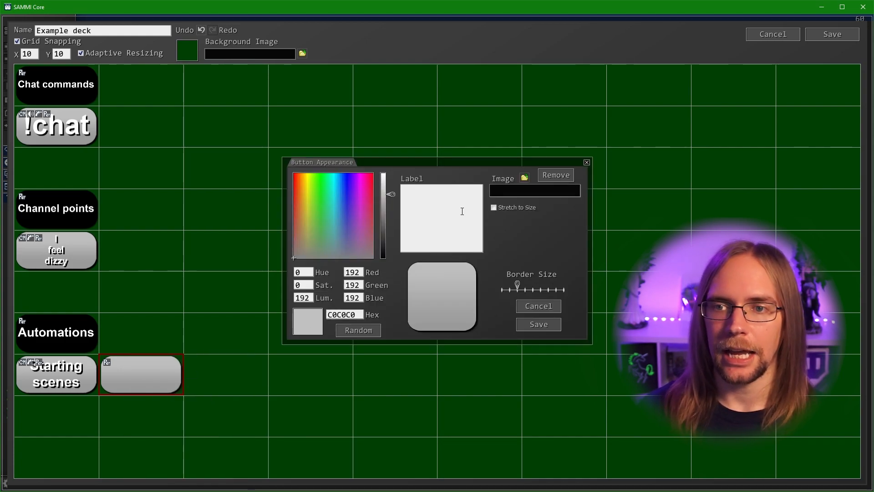
type("AFK")
key("Return")
type("mic")
key("Return")
type("mute")
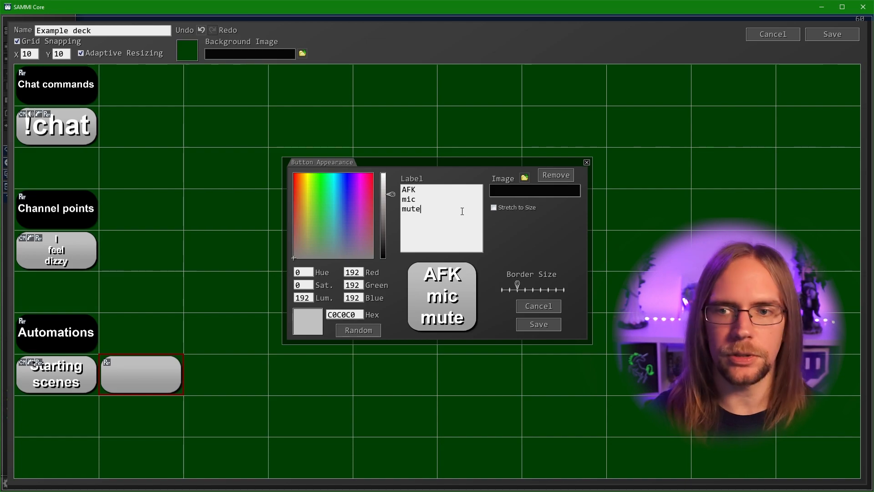
left_click(521, 324)
double_click(140, 369)
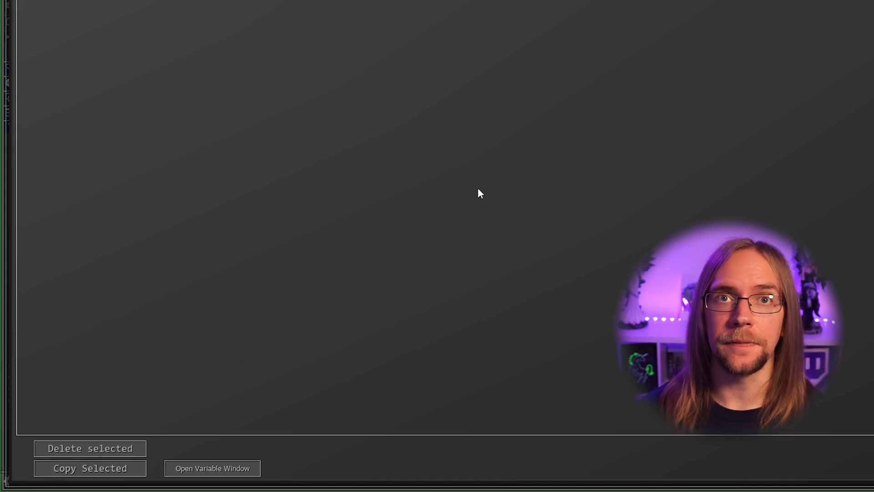
Copy the current_scene variable name from Global Variable > Main in the variables viewer
left_click(228, 469)
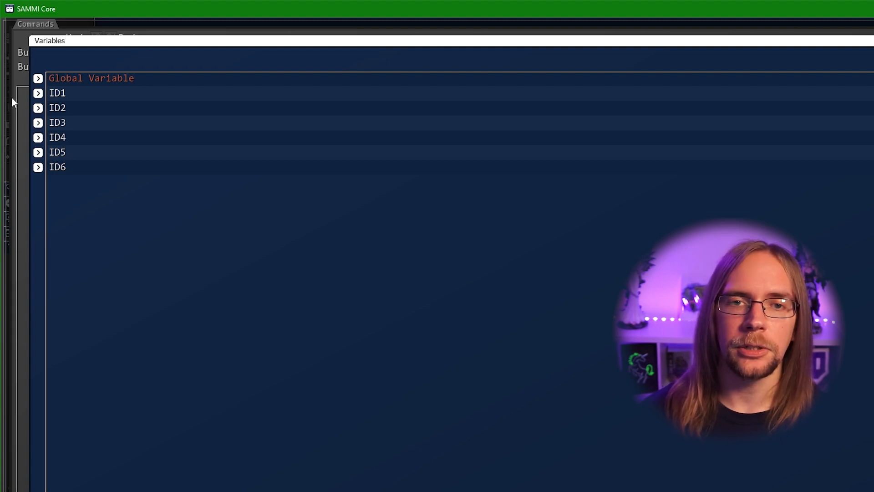
left_click(38, 80)
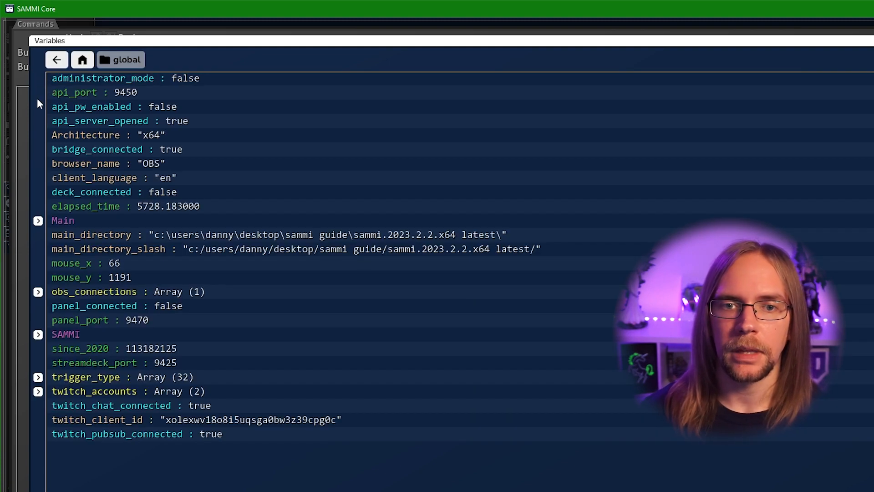
left_click(37, 222)
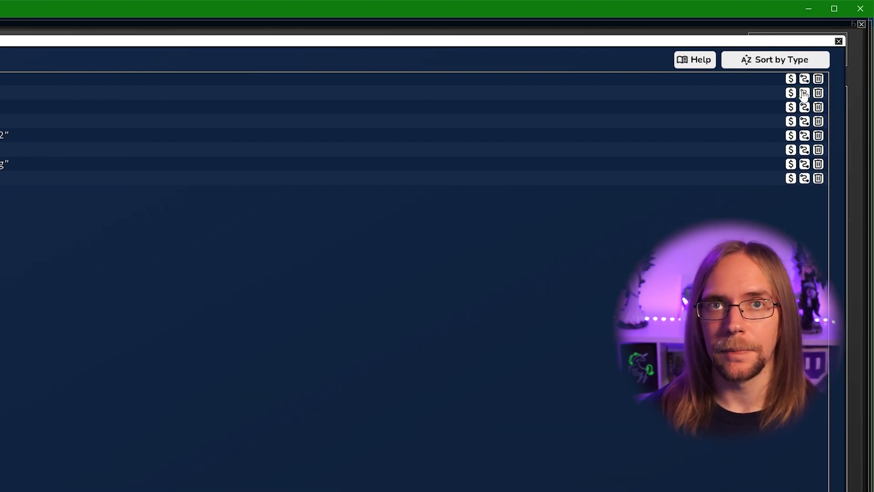
left_click(808, 89)
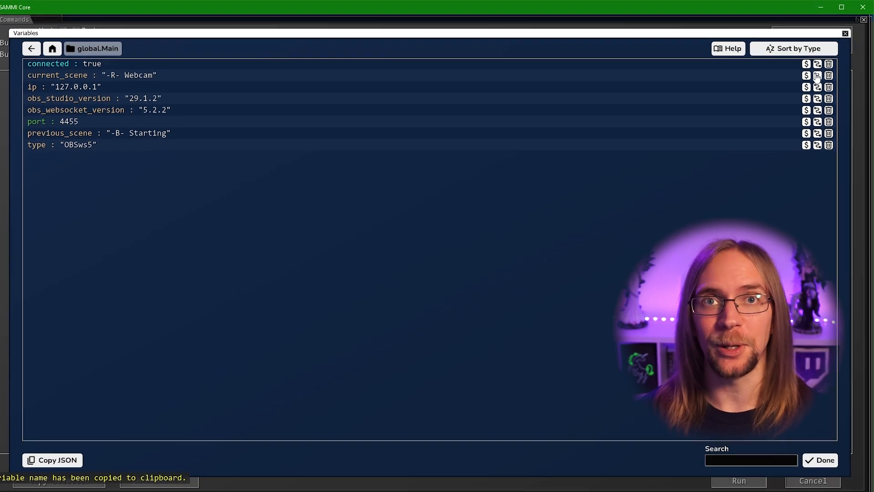
left_click(825, 453)
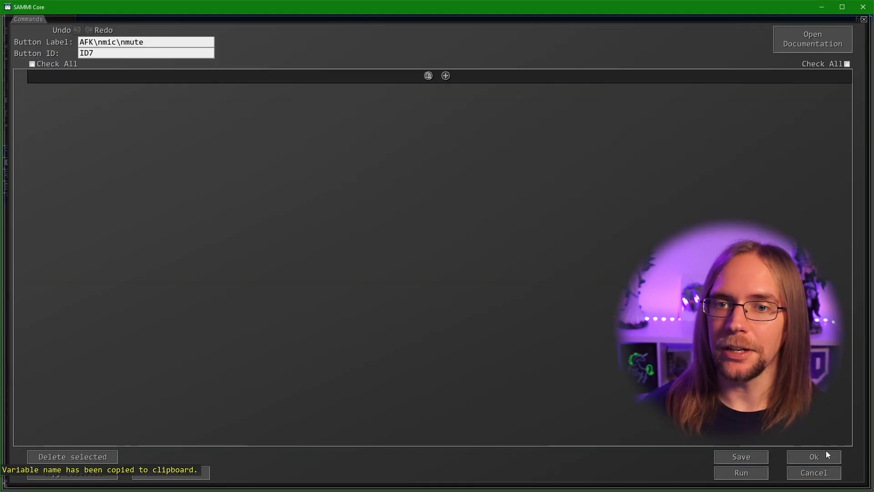
Add an If Statement checking current_scene equals "-B- BRB" Or "-B- Starting"
left_click(445, 76)
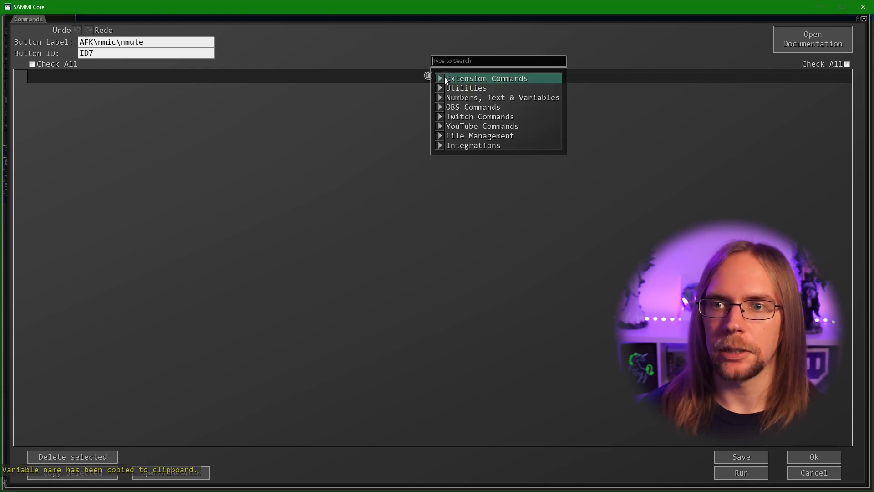
left_click(460, 97)
left_click(467, 59)
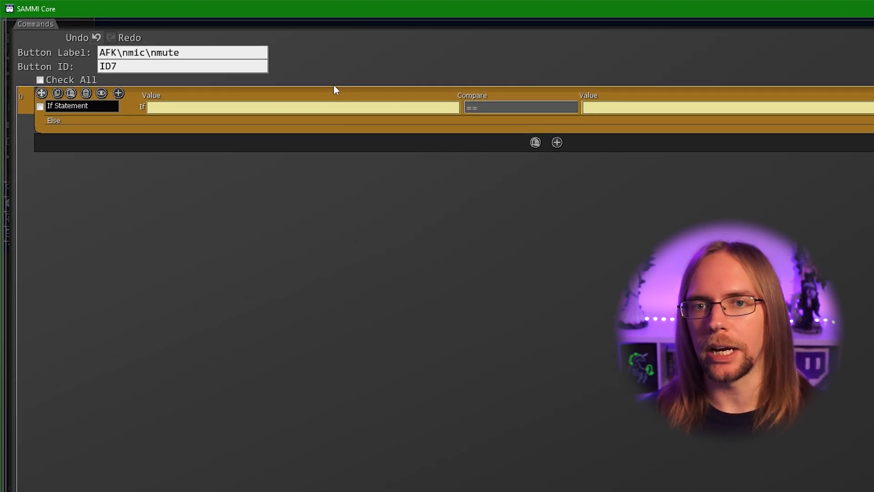
left_click(159, 108)
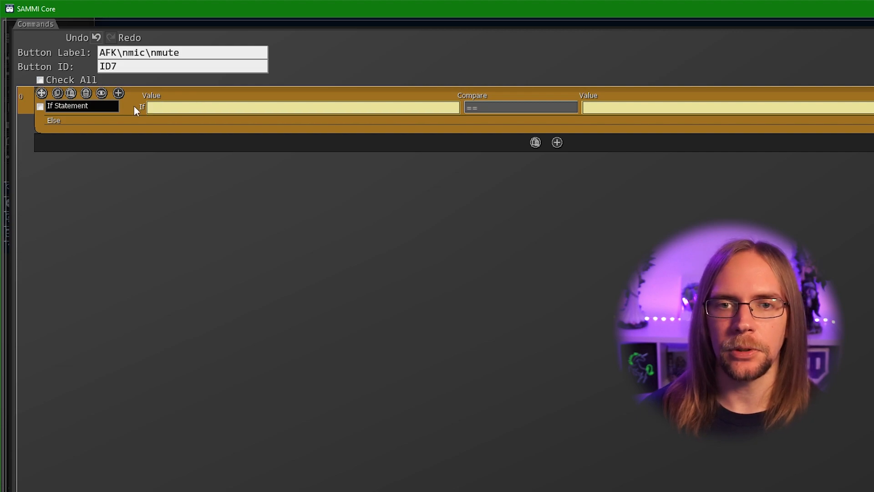
key("ctrl+v")
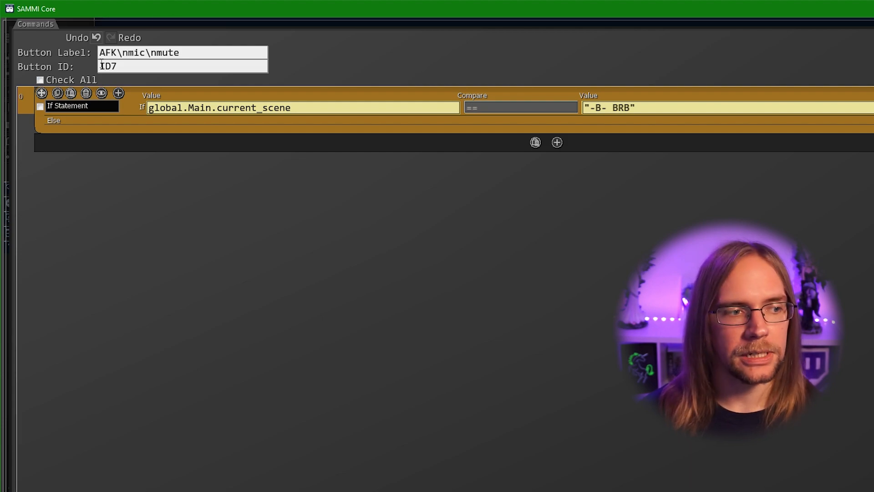
left_click(118, 95)
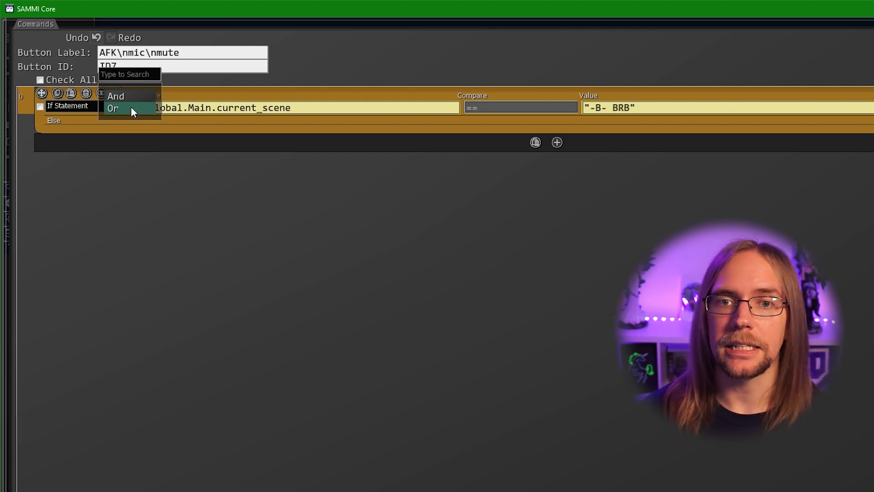
left_click(131, 108)
key("ctrl+v")
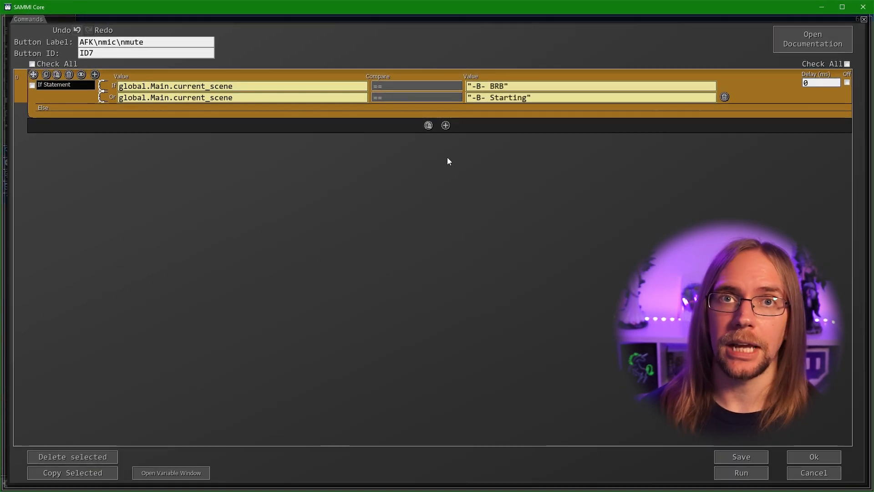
Mute Mic/Aux inside the If block and unmute it under Else, then confirm
left_click(446, 126)
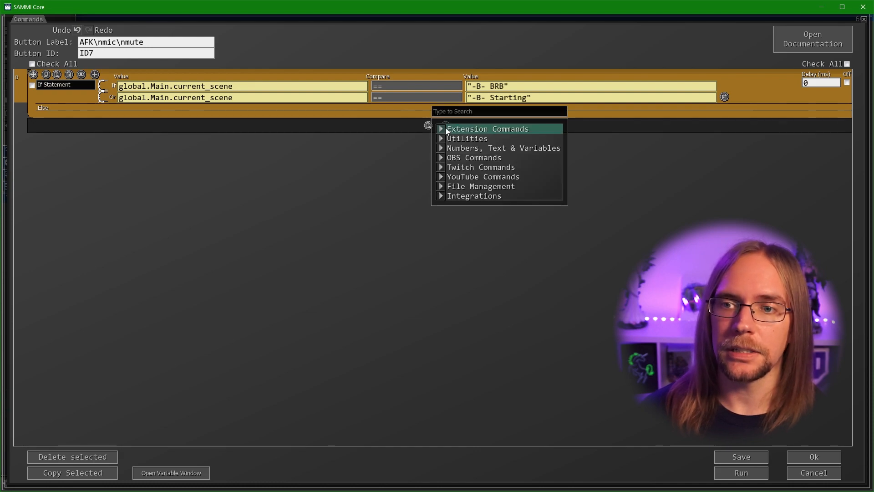
left_click(461, 158)
scroll(511, 162, "down", 3)
left_click(516, 184)
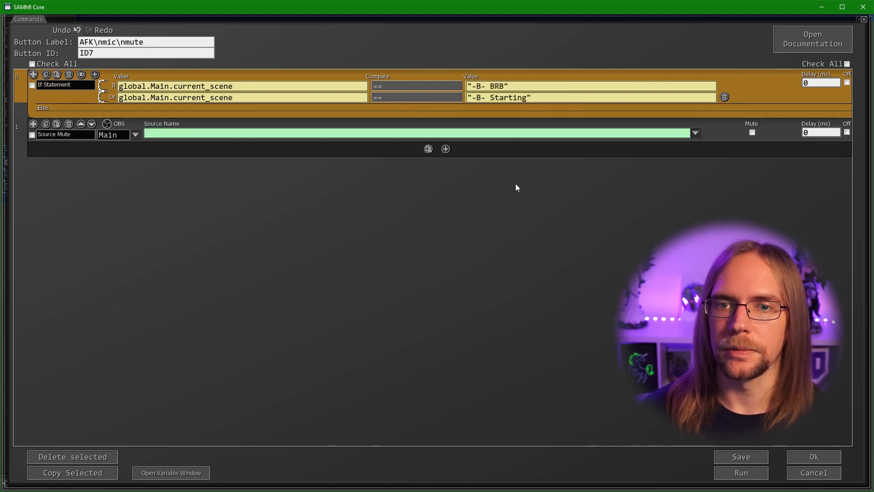
left_click(697, 134)
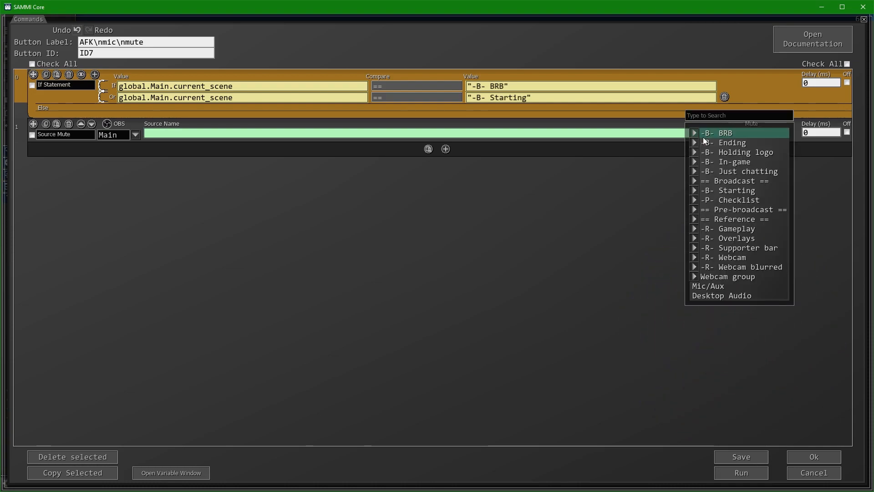
left_click(720, 287)
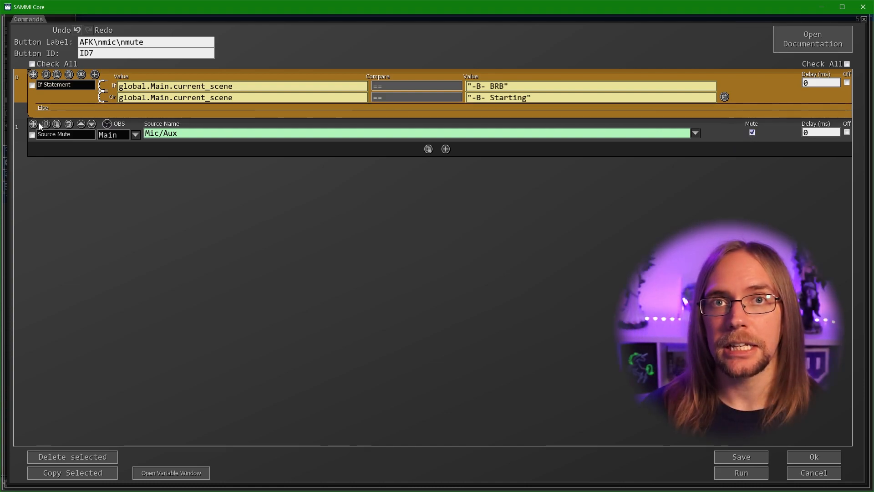
left_click_drag(33, 124, 42, 109)
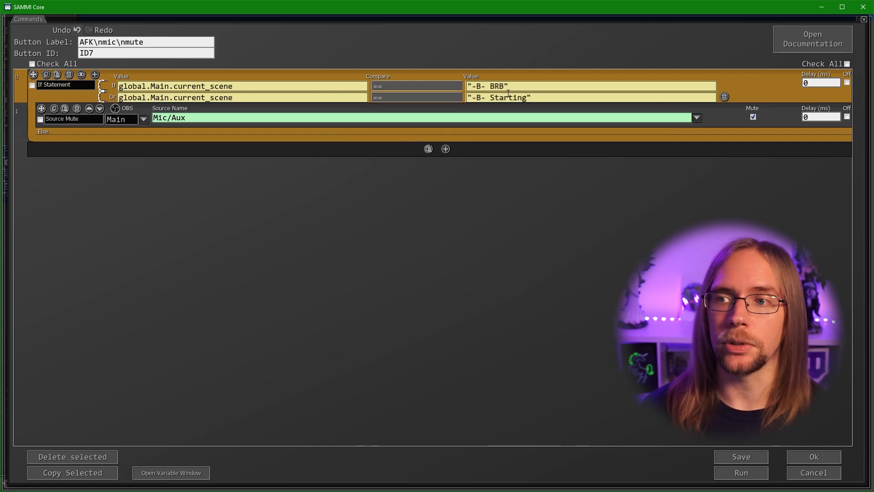
left_click(64, 110)
left_click(64, 110)
left_click_drag(42, 134, 58, 166)
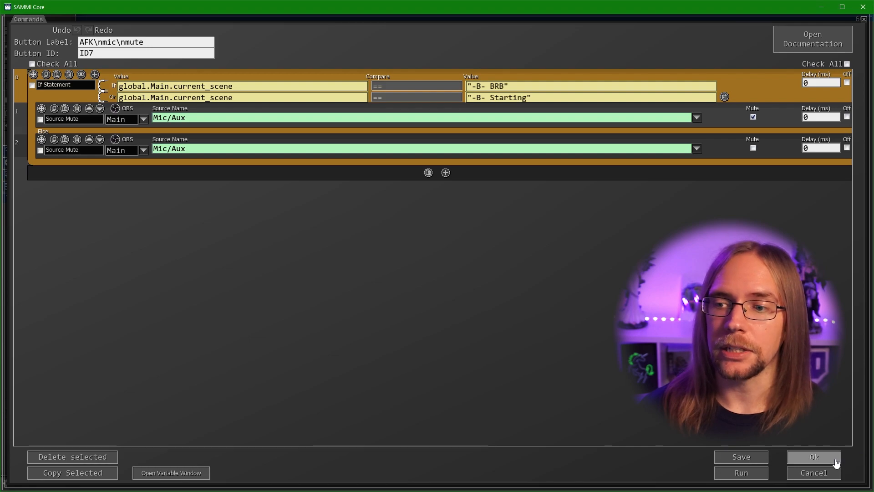
left_click(821, 452)
Give AFK mic mute an OBS trigger on OBSws5 Scene Transition Ended and save the deck
right_click(150, 359)
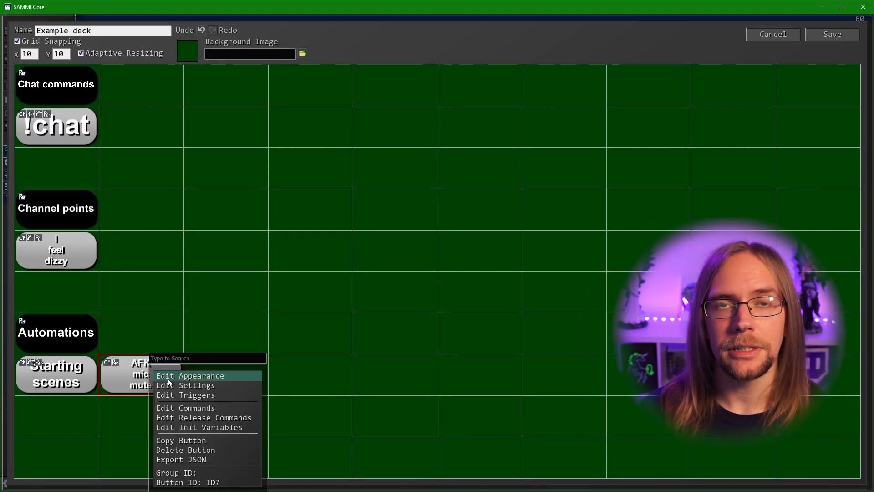
left_click(194, 395)
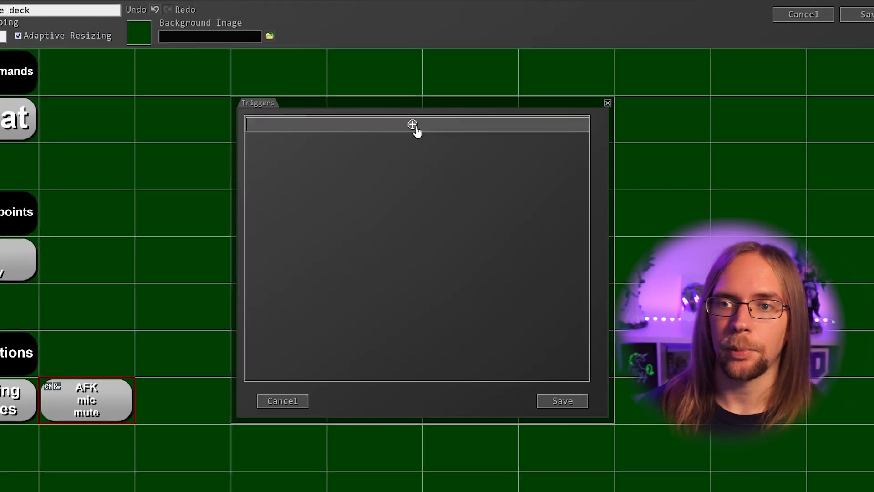
left_click(403, 121)
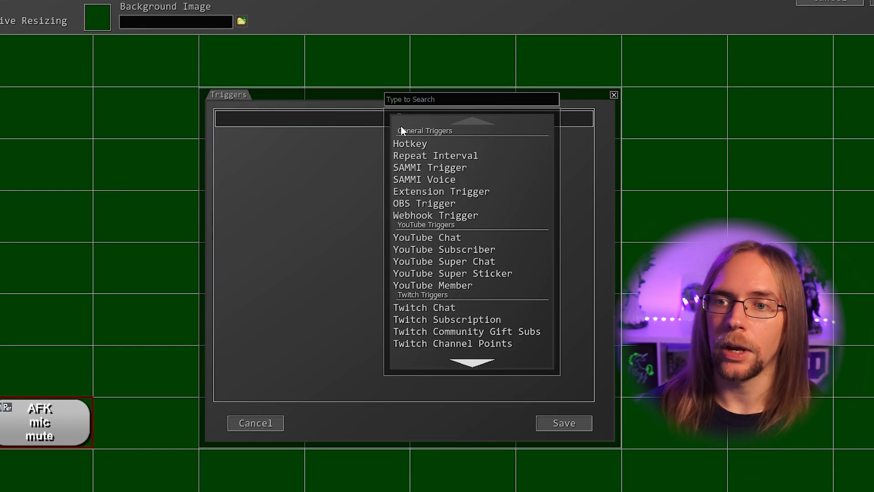
left_click(423, 200)
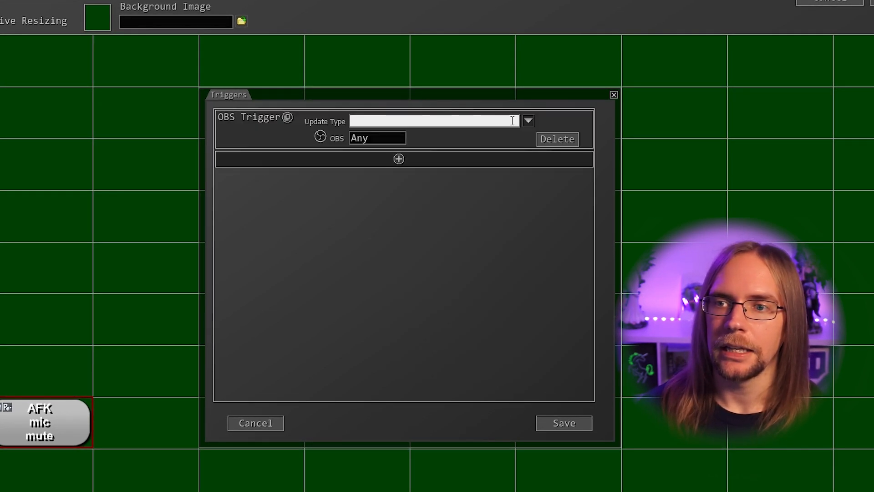
left_click(529, 122)
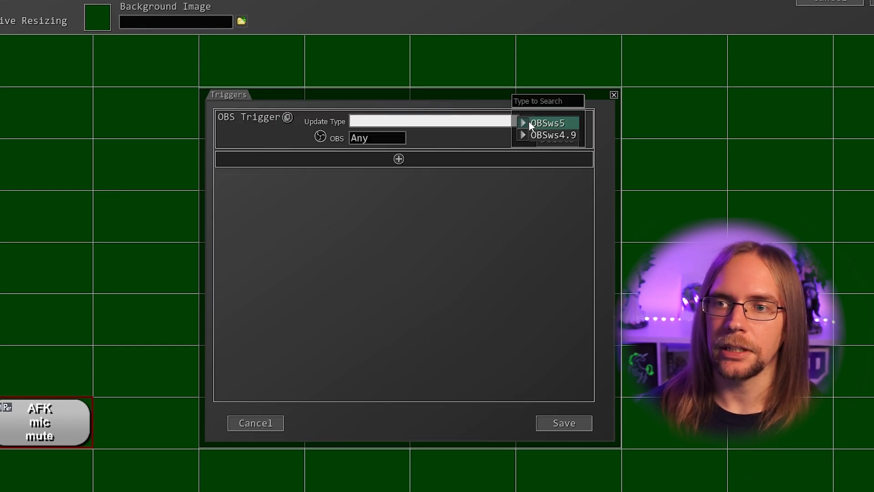
left_click(570, 122)
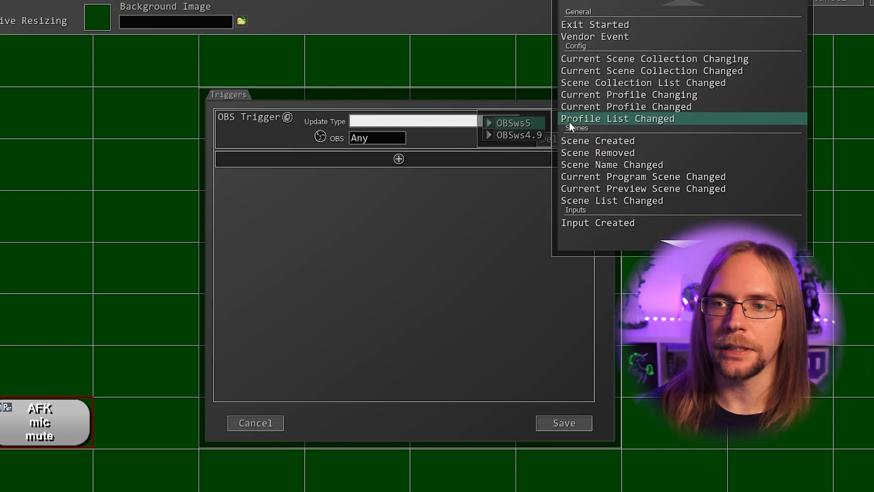
scroll(609, 105, "down", 5)
scroll(610, 103, "down", 5)
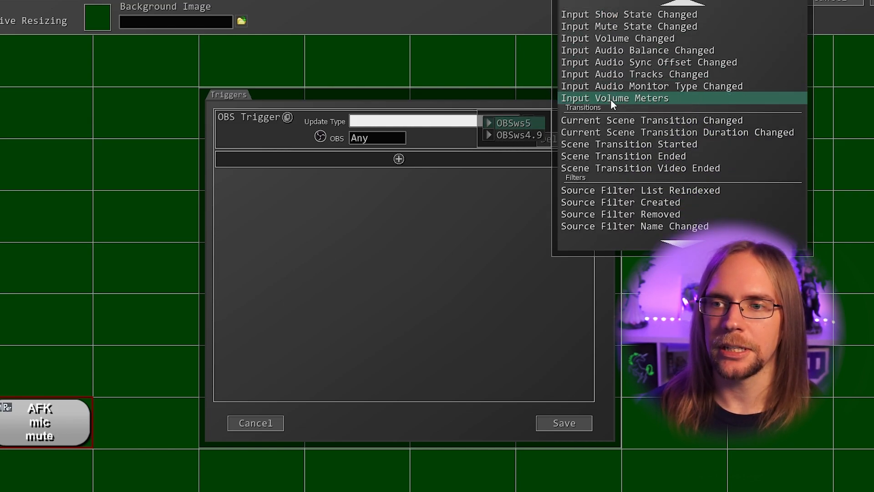
left_click(649, 145)
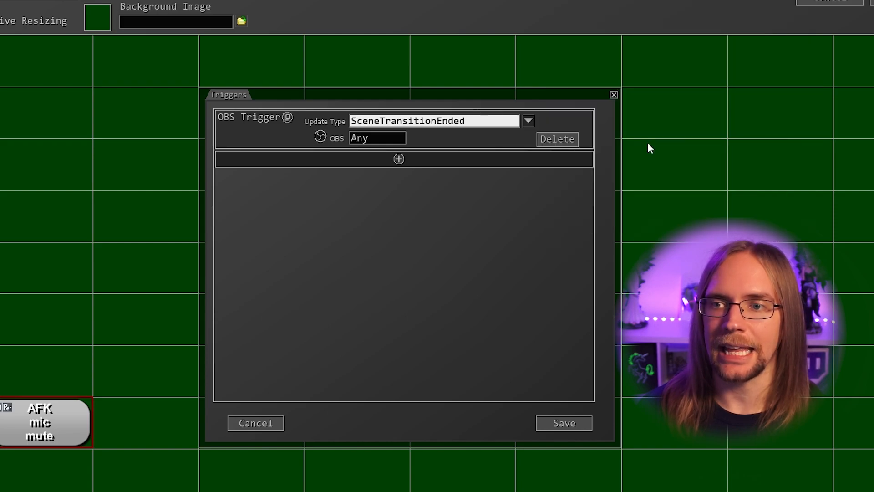
left_click(562, 419)
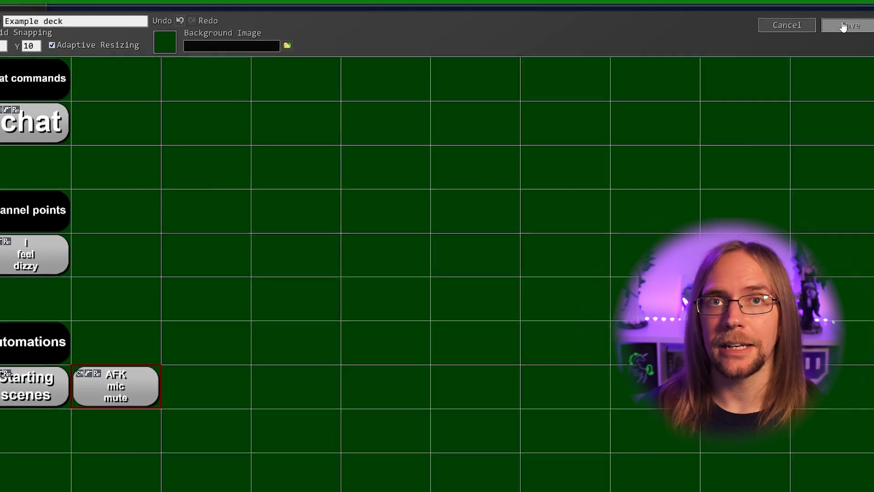
left_click(844, 26)
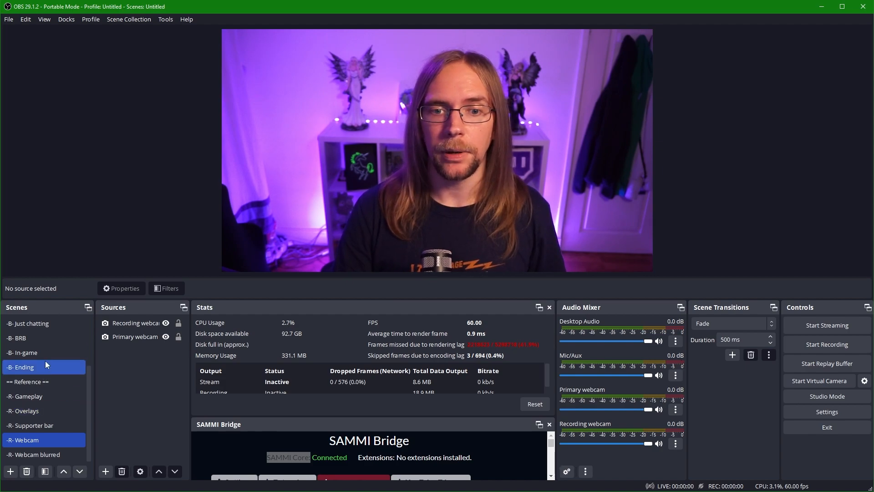
left_click(31, 339)
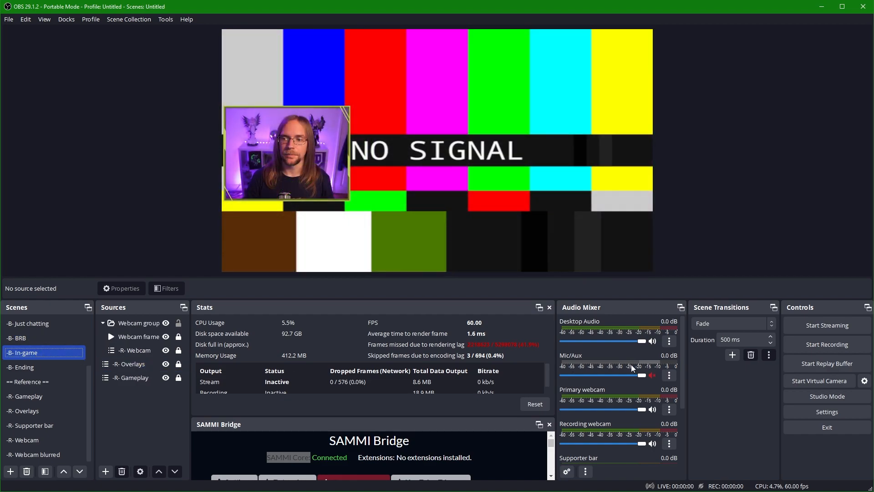
scroll(50, 364, "up", 3)
left_click(44, 382)
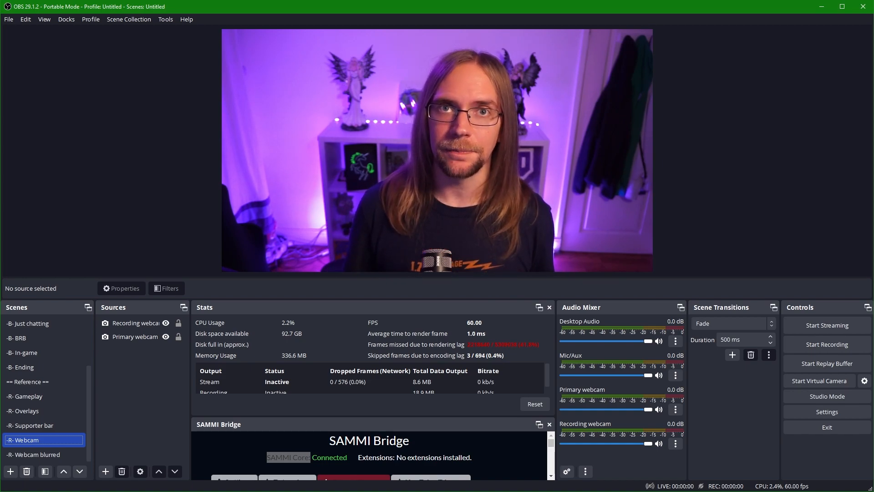
Verify Bandwidth Test Mode in OBS Stream settings, then start streaming and confirm
left_click(832, 411)
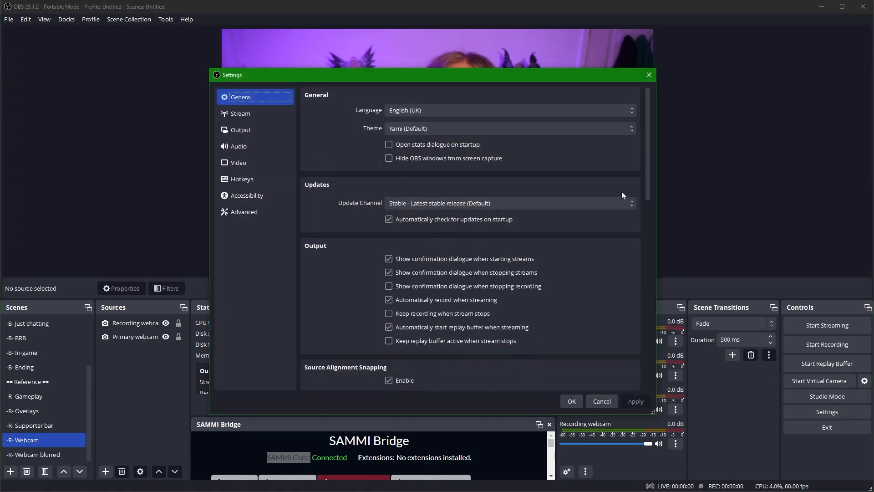
left_click(288, 112)
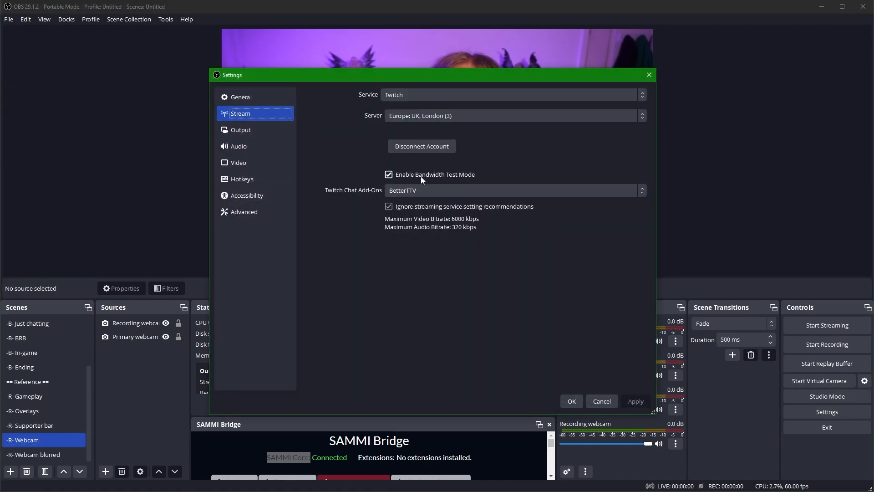
left_click(572, 401)
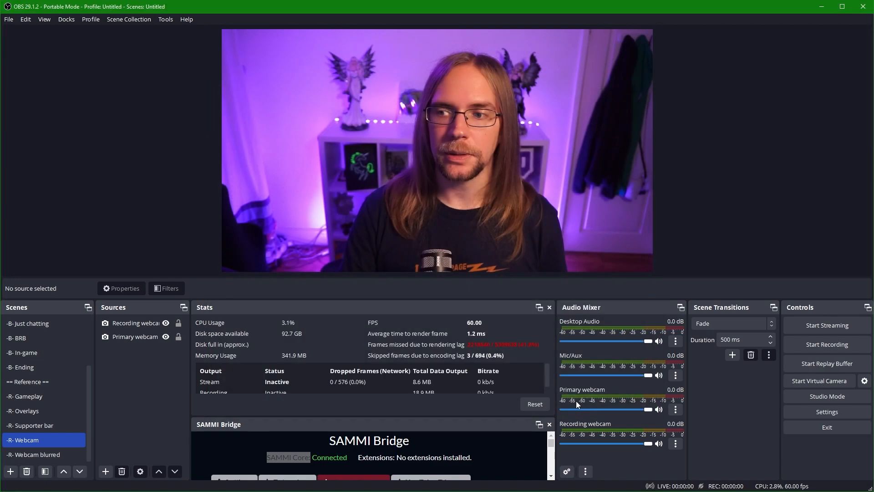
left_click(819, 329)
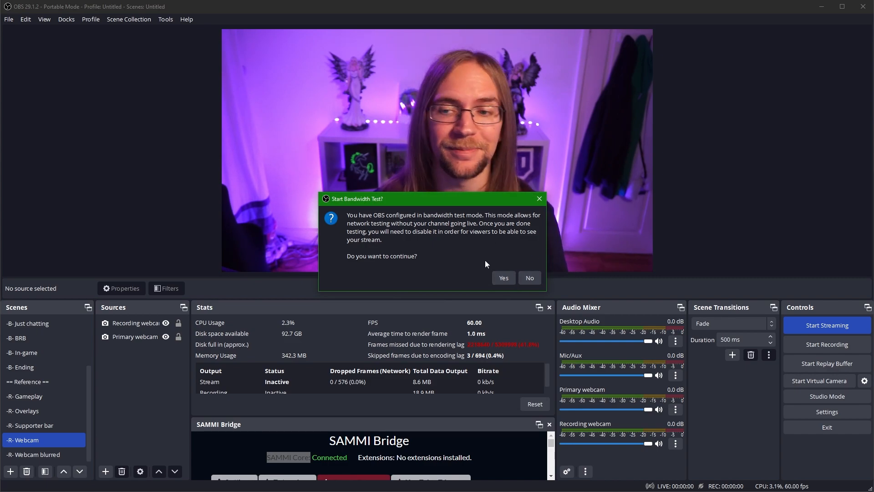
left_click(505, 278)
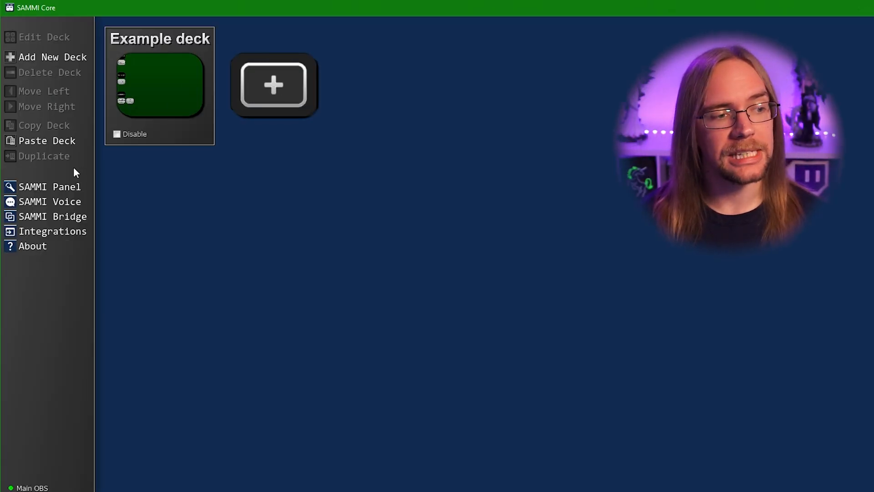
Open the web panel and connect it to 192.168.0.34 with Keep Awake enabled
left_click(65, 185)
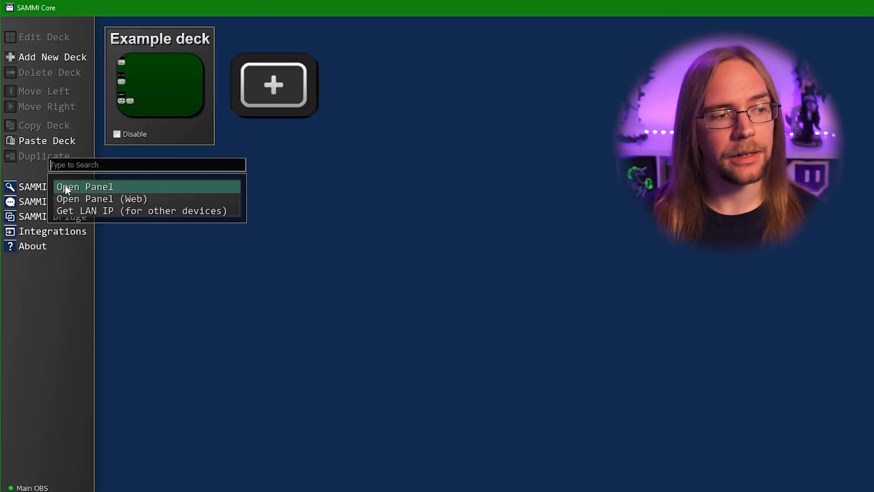
left_click(130, 198)
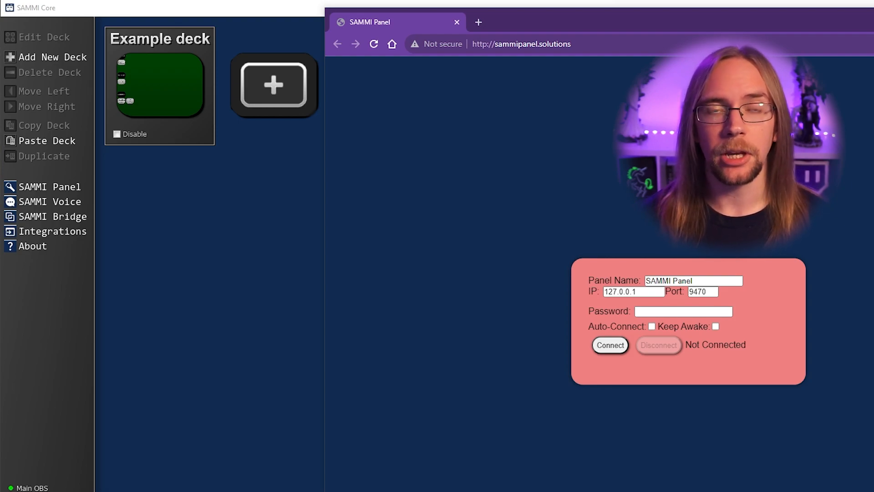
left_click(89, 362)
left_click(60, 186)
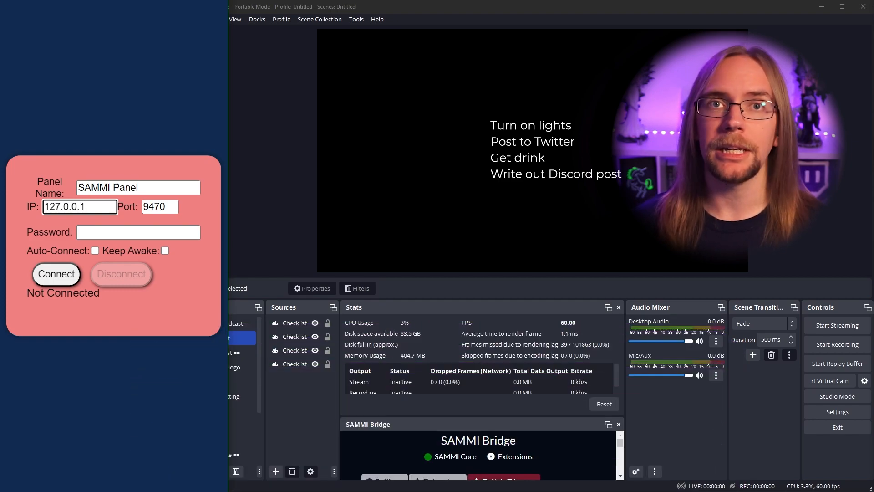
key("ctrl+a")
type("192.168.0.34")
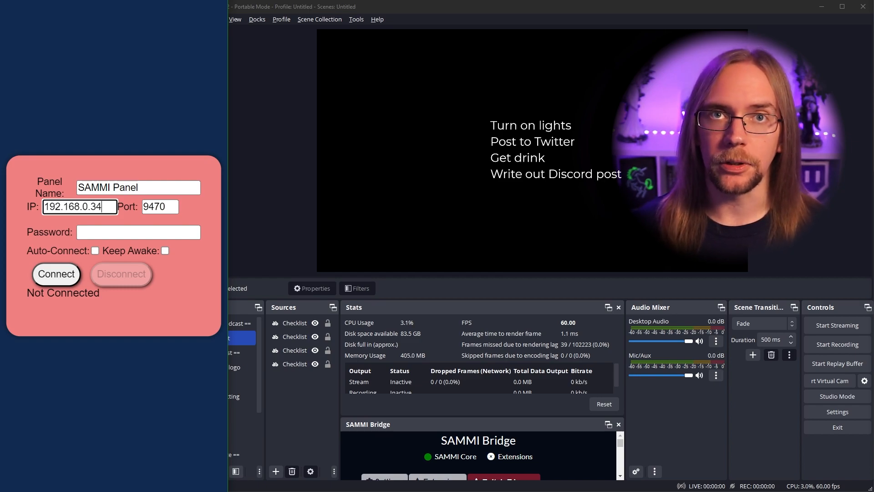
left_click(164, 250)
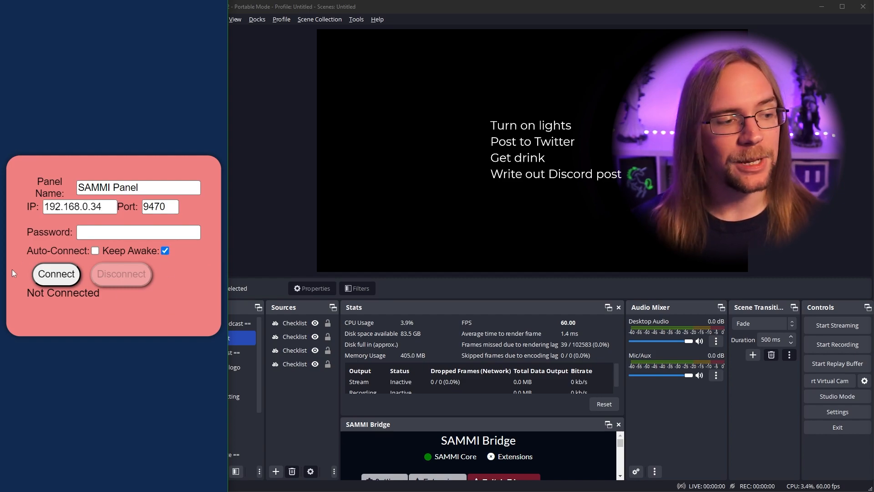
left_click(52, 273)
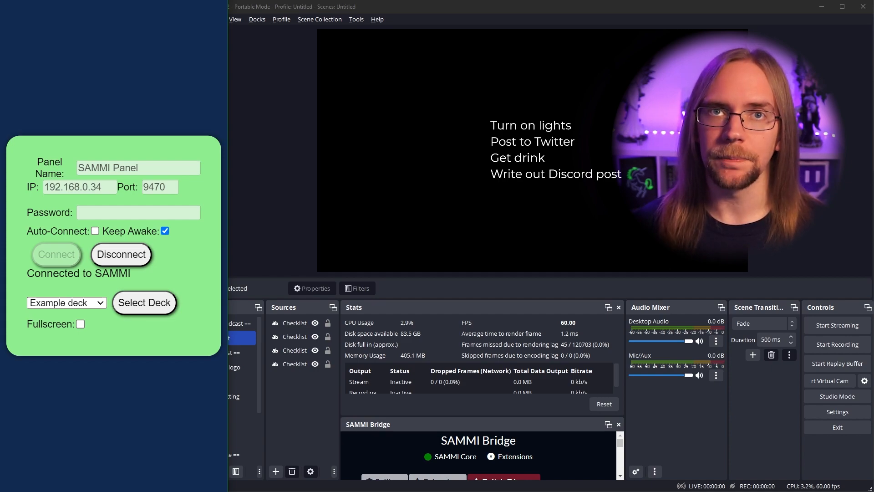
Check the panel port in SAMMI settings, then select Example deck in the web panel
key("alt+Tab")
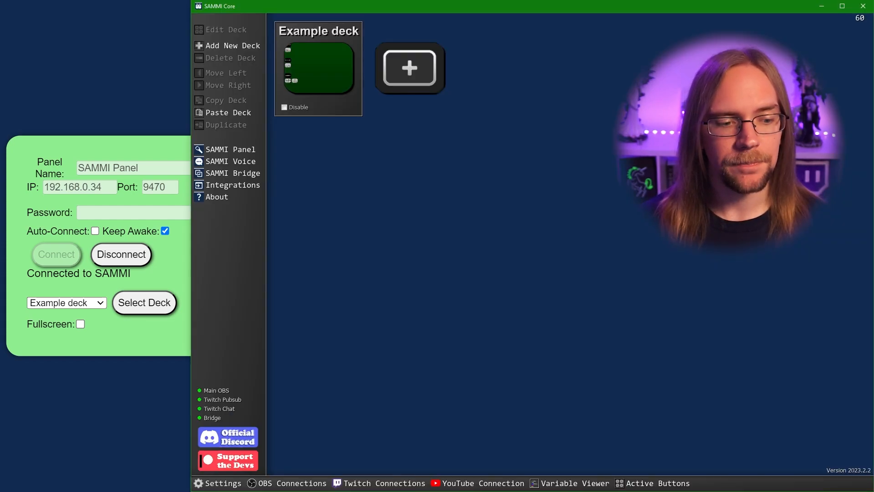
left_click(217, 484)
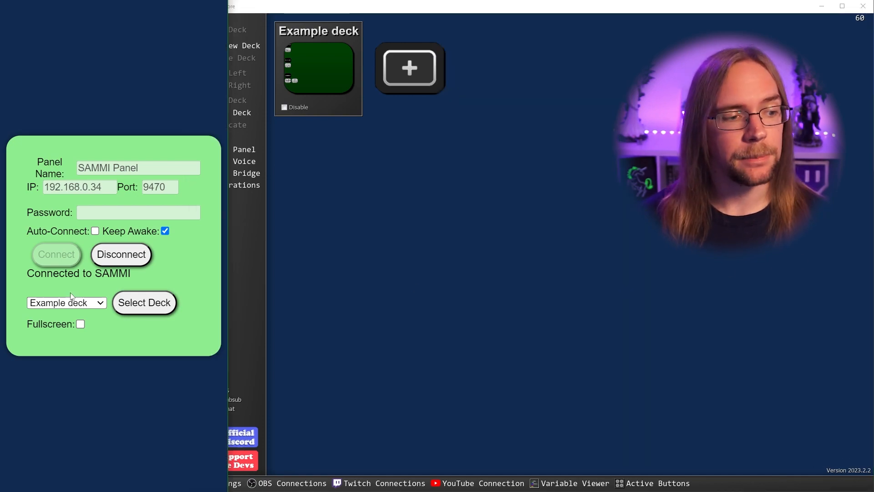
left_click(70, 301)
left_click(66, 304)
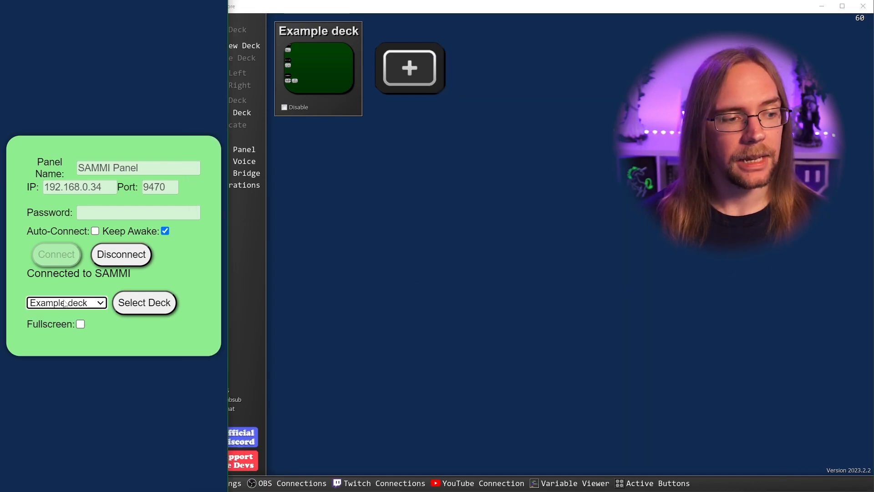
left_click(155, 303)
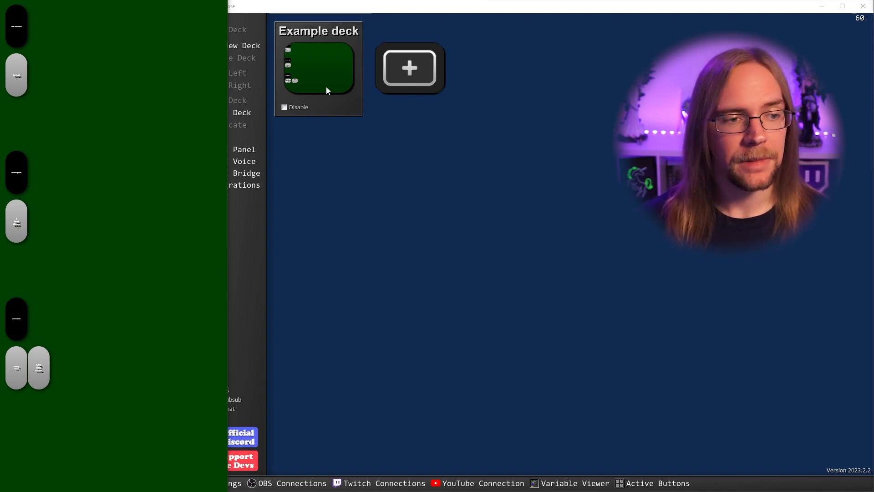
Resize the Example deck grid to 2 columns by 8 rows and save
double_click(327, 72)
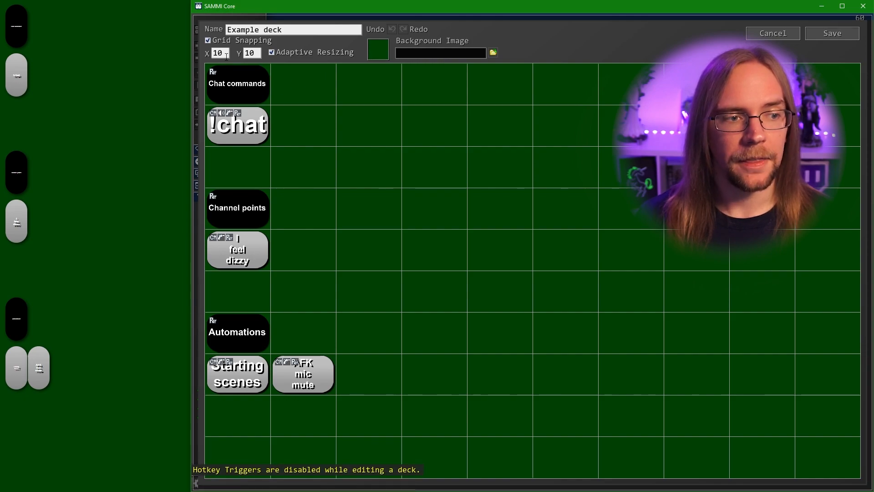
key("BackSpace")
key("BackSpace")
type("2")
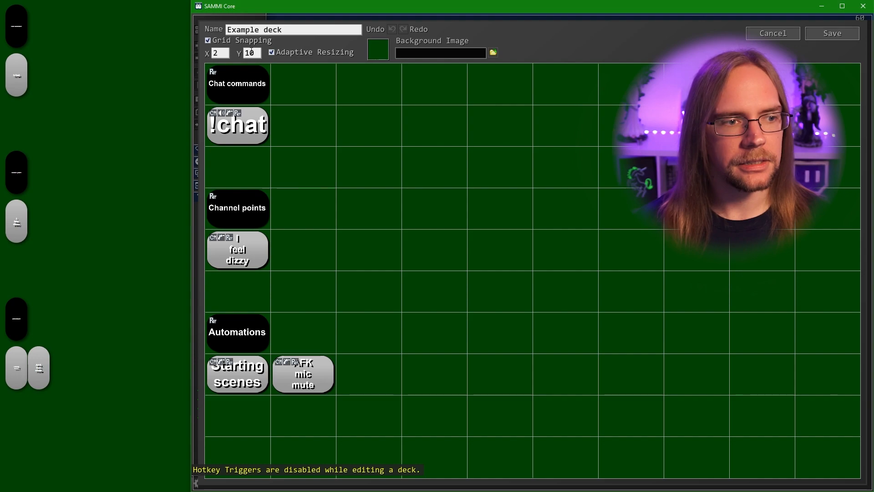
key("Tab")
type("8")
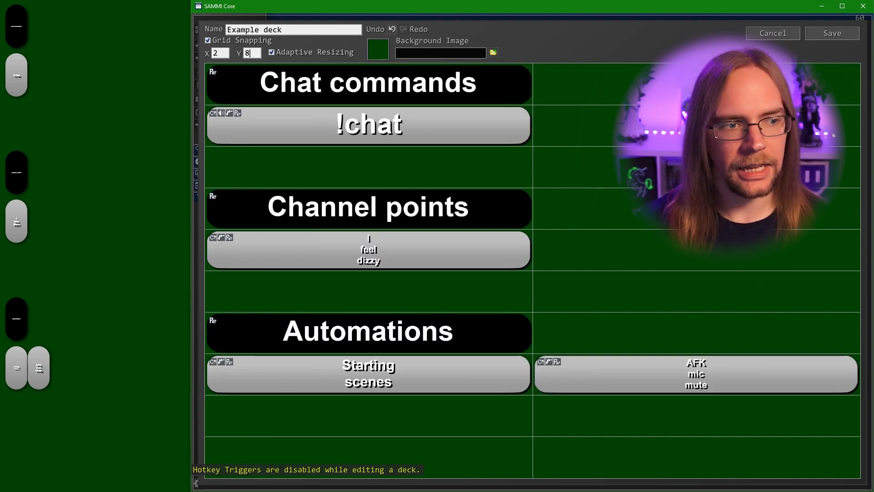
left_click(625, 49)
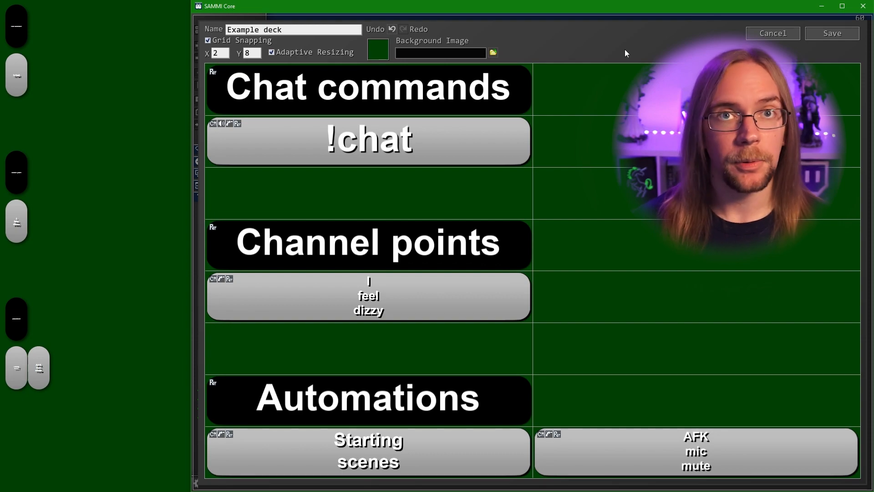
left_click(853, 40)
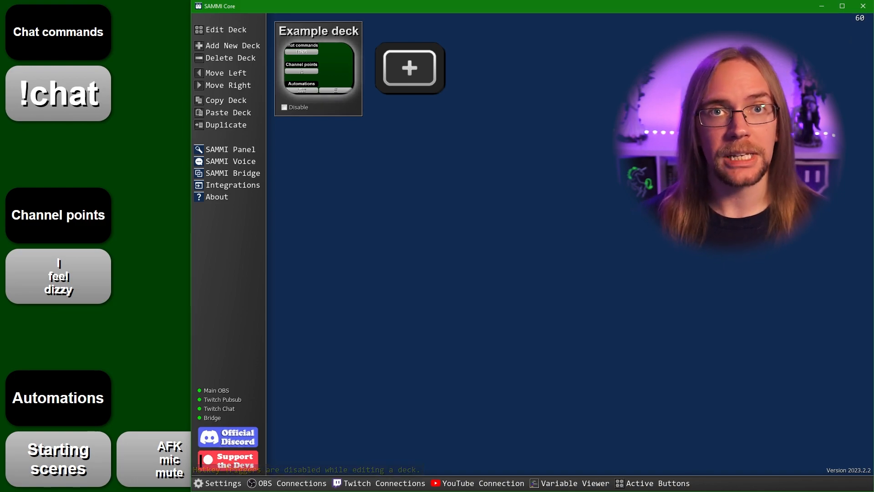
Stretch Chat commands, Channel points and Automations headers across both columns and save
double_click(340, 102)
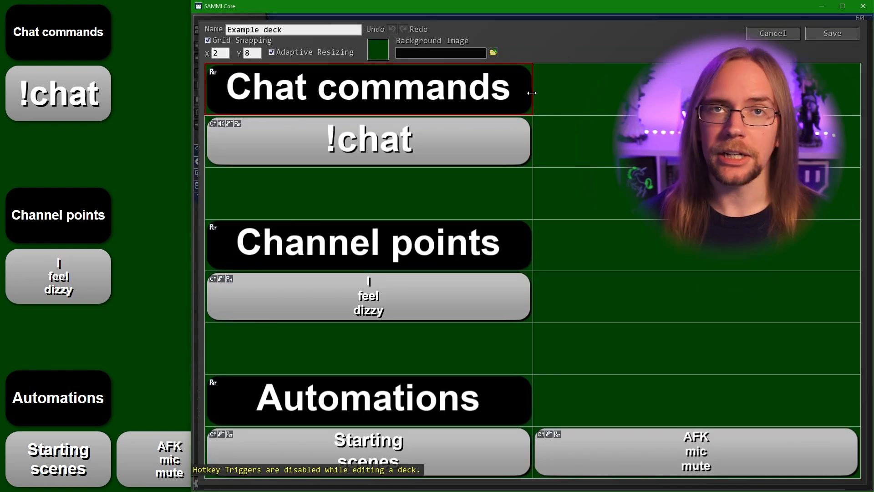
left_click_drag(532, 93, 859, 93)
left_click(459, 255)
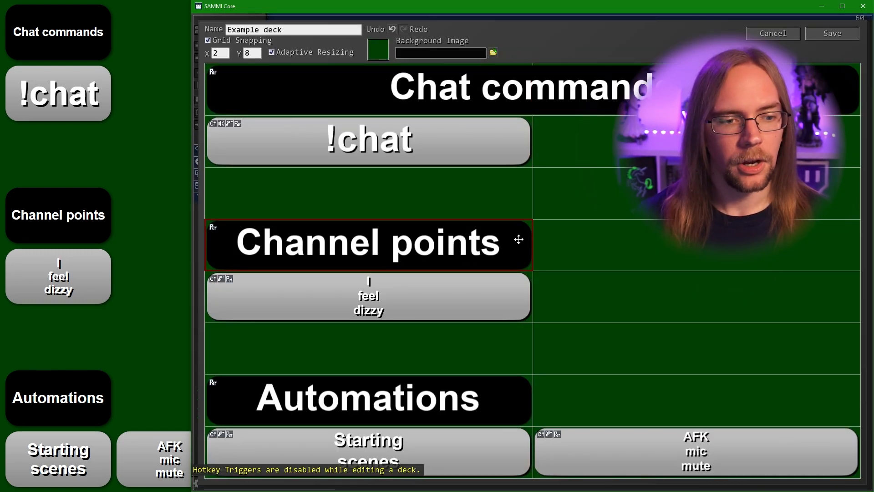
left_click_drag(573, 241, 795, 236)
left_click(510, 400)
left_click_drag(532, 399, 774, 392)
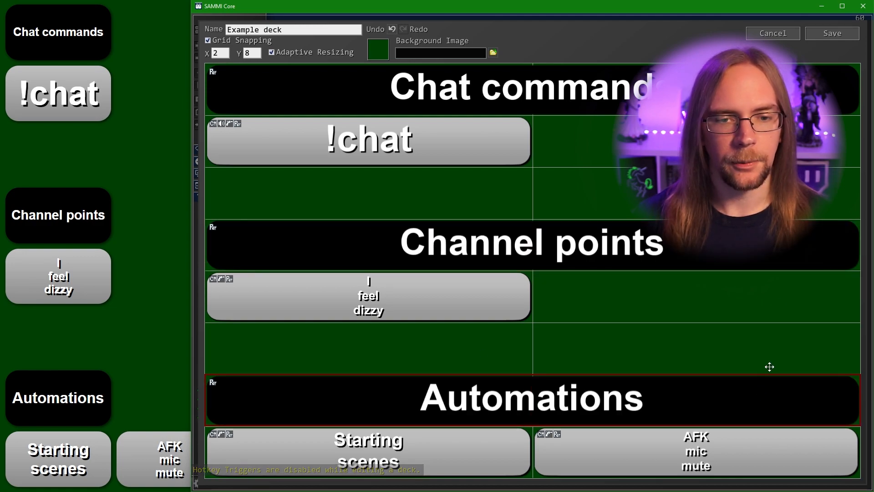
left_click(833, 34)
left_click(127, 156)
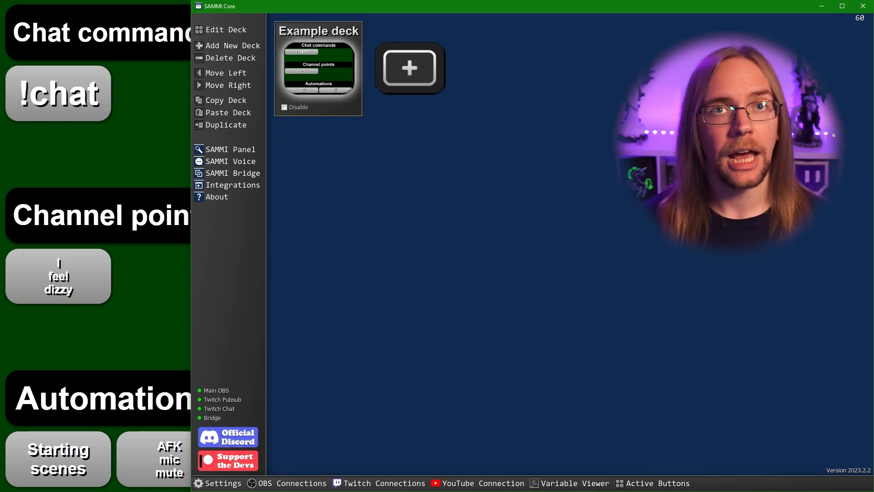
Test widening the !chat button in the Example deck, then activate OBS's -B- Just chatting scene
double_click(311, 51)
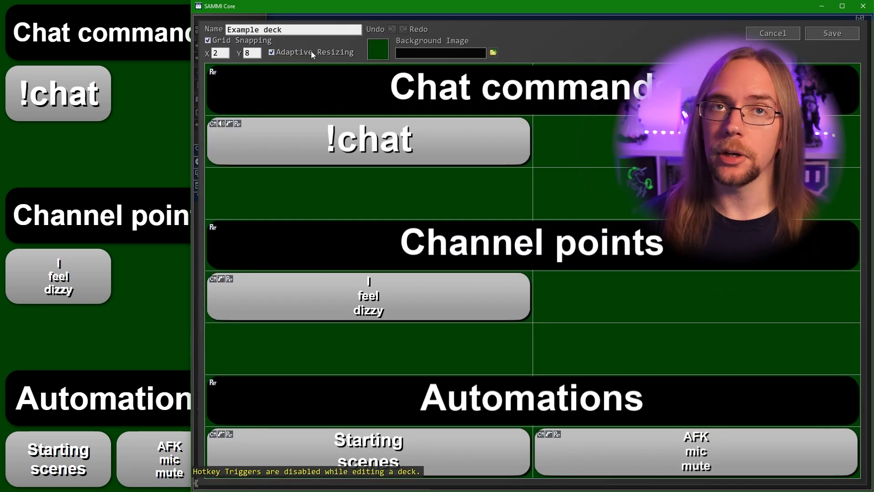
left_click(481, 140)
left_click_drag(530, 152, 580, 151)
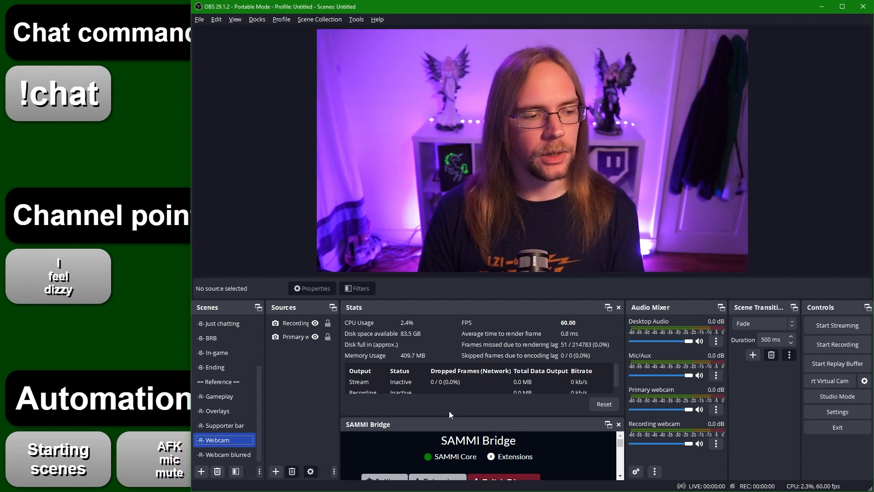
left_click(214, 323)
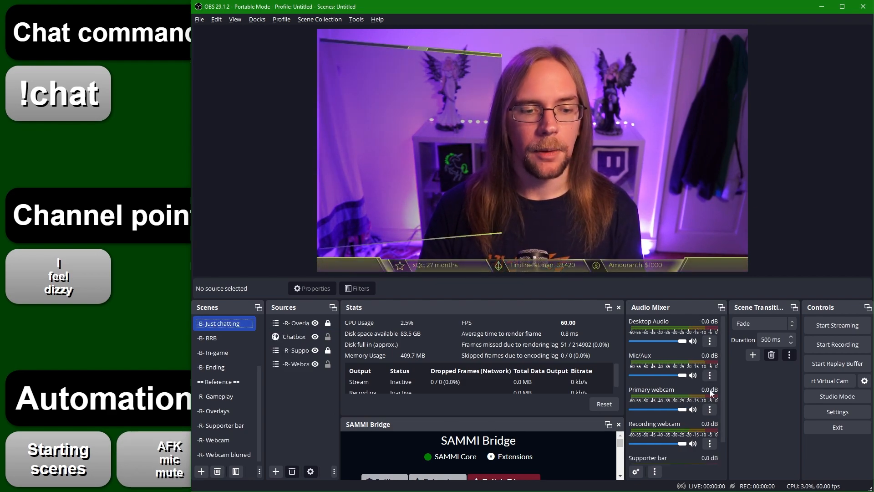
left_click(693, 375)
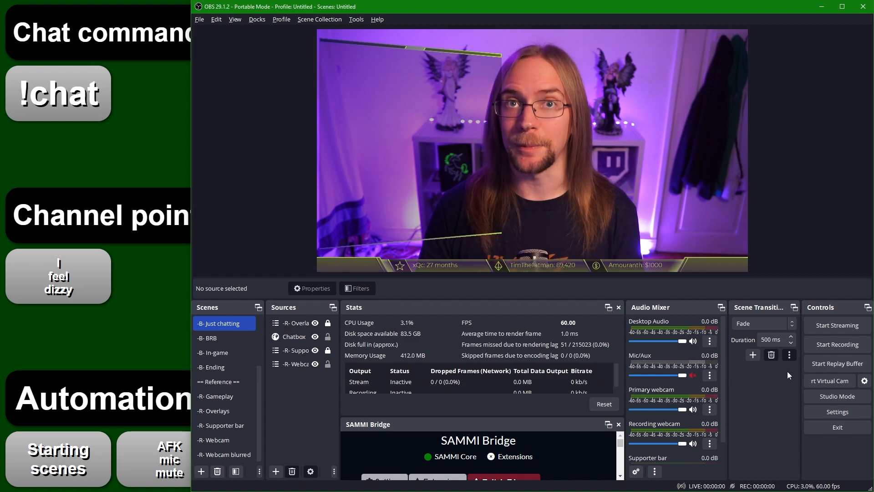